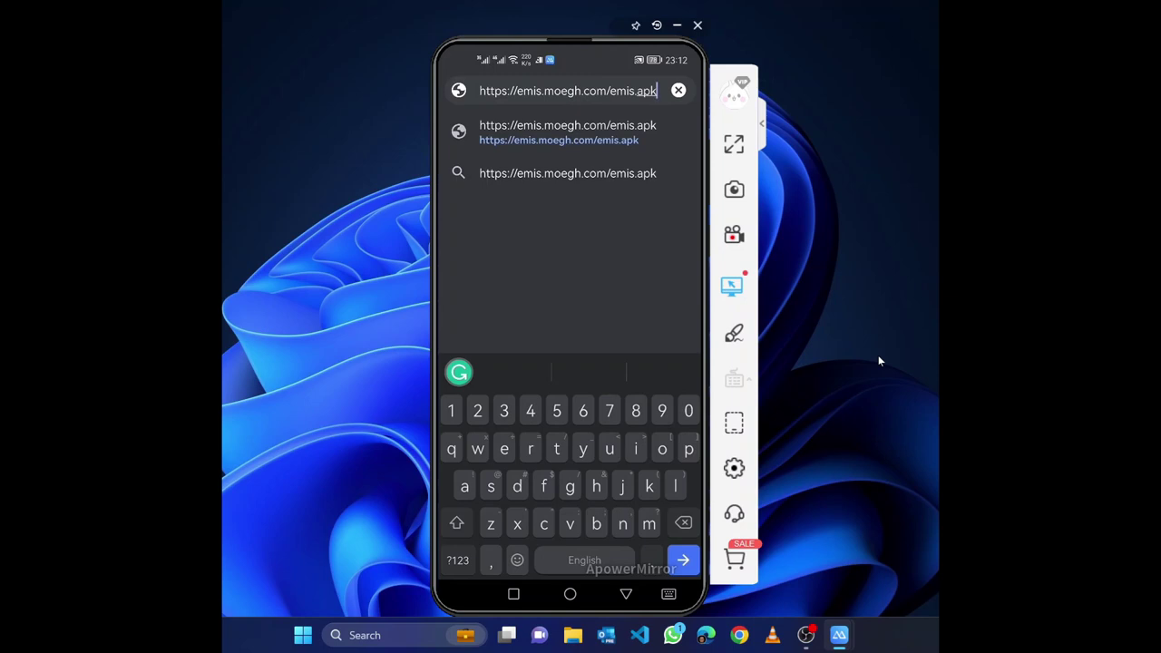
pyautogui.press('Return')
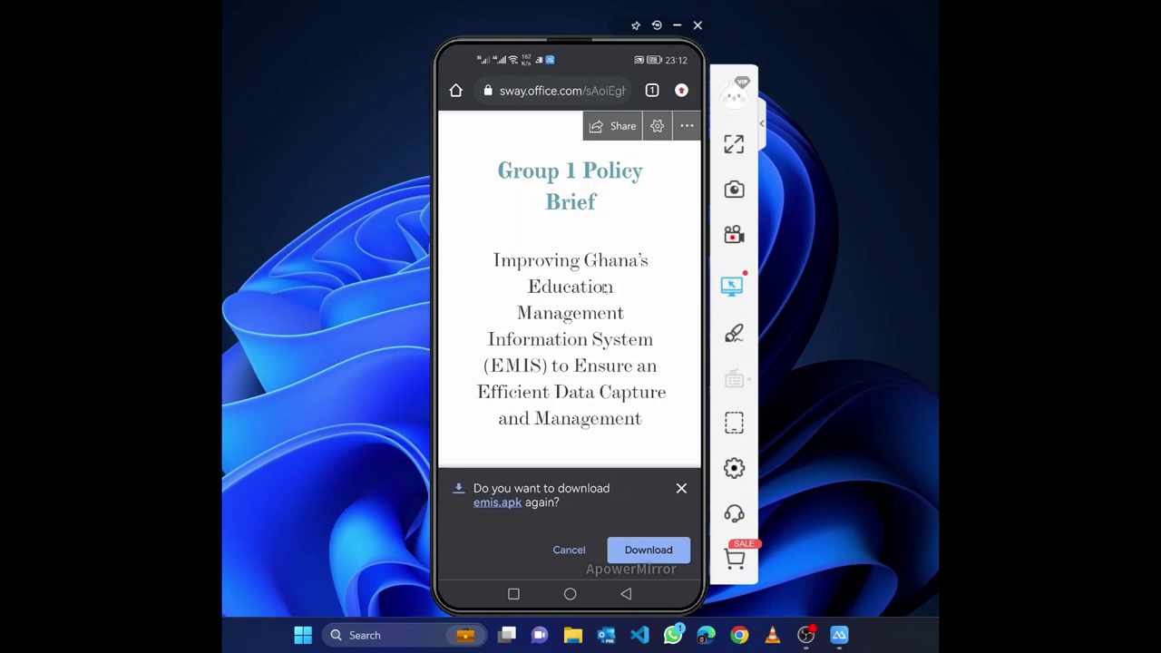
pyautogui.scroll(-3, 605, 288)
pyautogui.scroll(3, 605, 287)
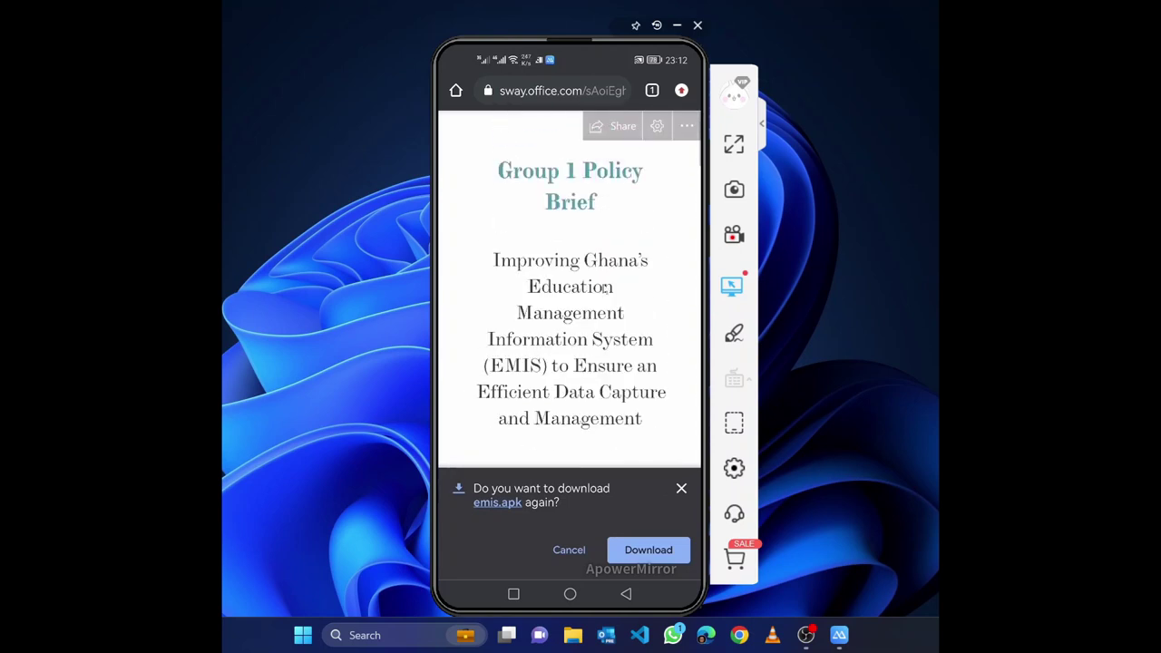
pyautogui.scroll(-5, 605, 288)
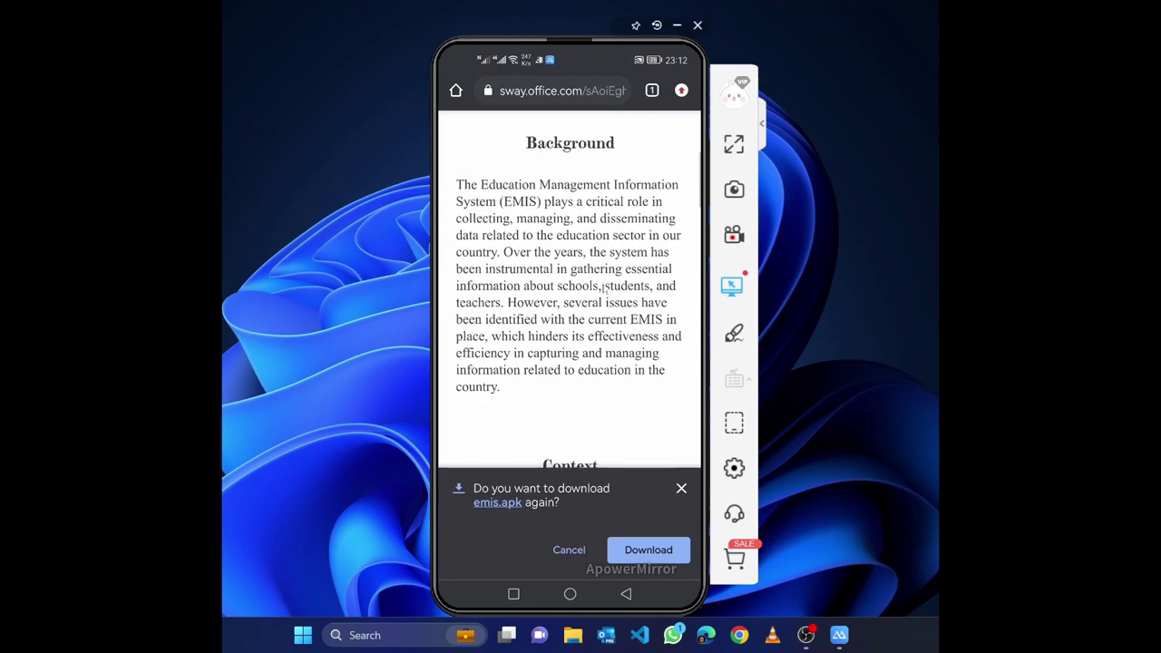
pyautogui.scroll(1, 604, 288)
pyautogui.scroll(-3, 604, 287)
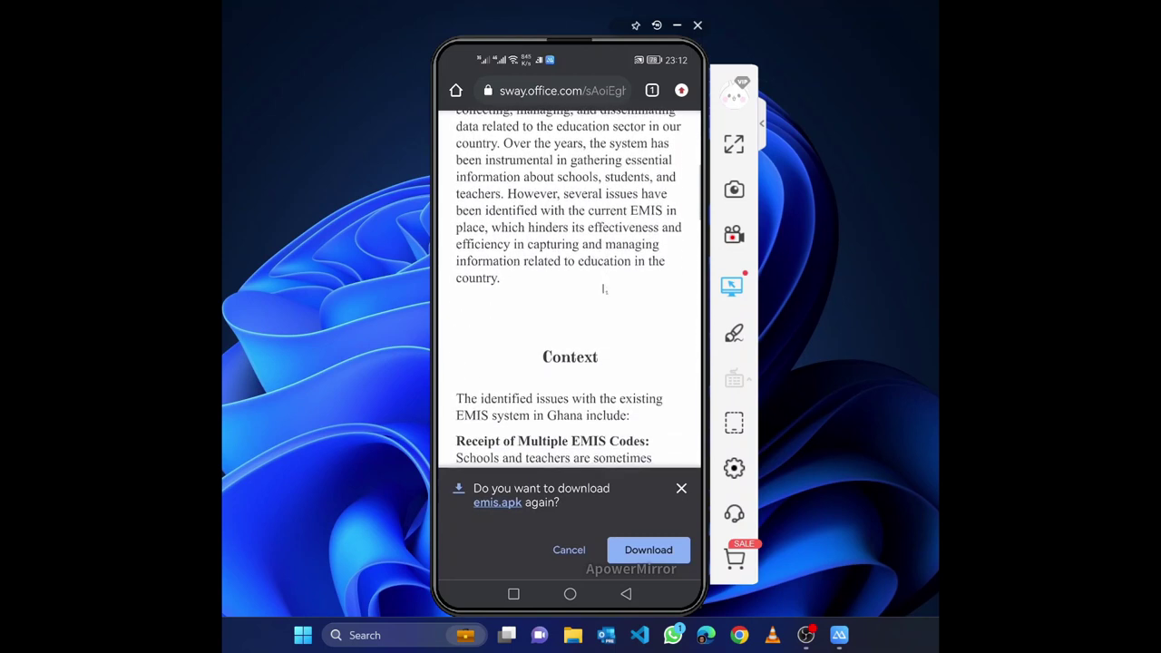
pyautogui.scroll(3, 603, 288)
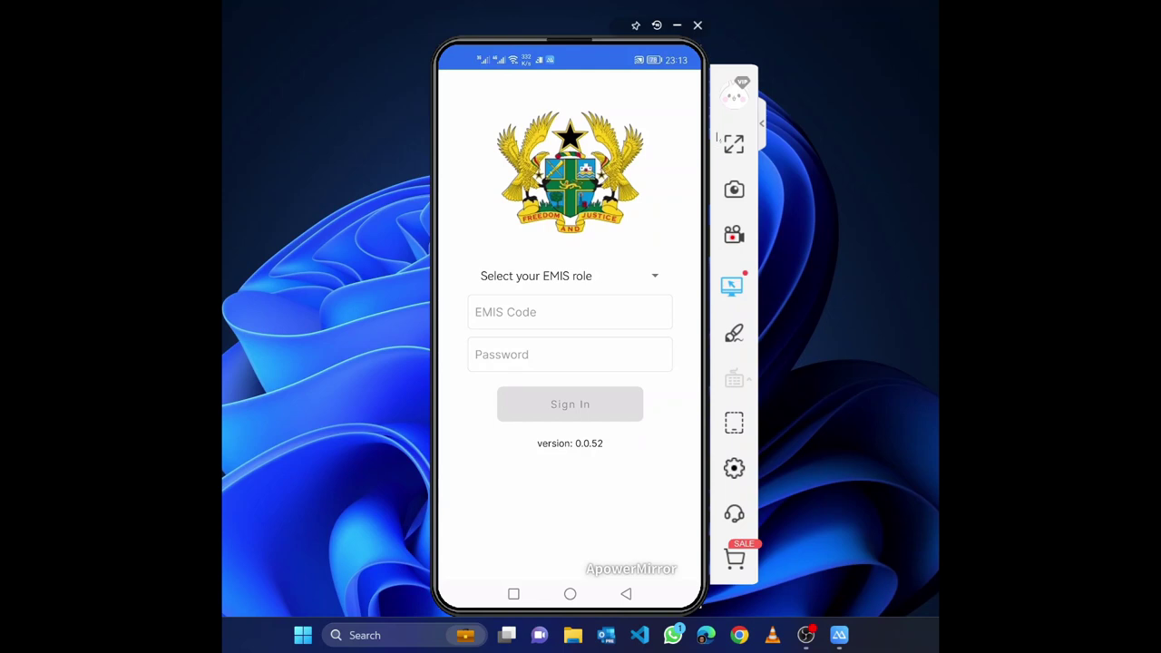
# Switch the ApowerMirror view to full screen and bring up the EMIS role list.
pyautogui.click(735, 147)
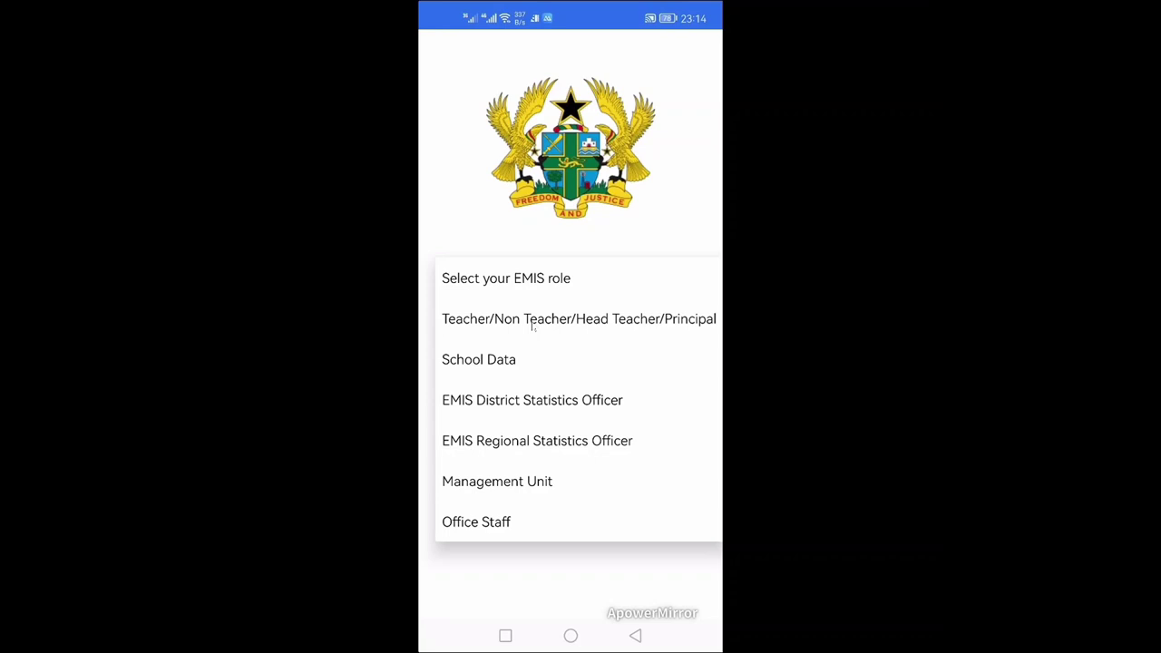
# Choose the Teacher/Non Teacher/Head Teacher/Principal sign-in role.
pyautogui.click(537, 327)
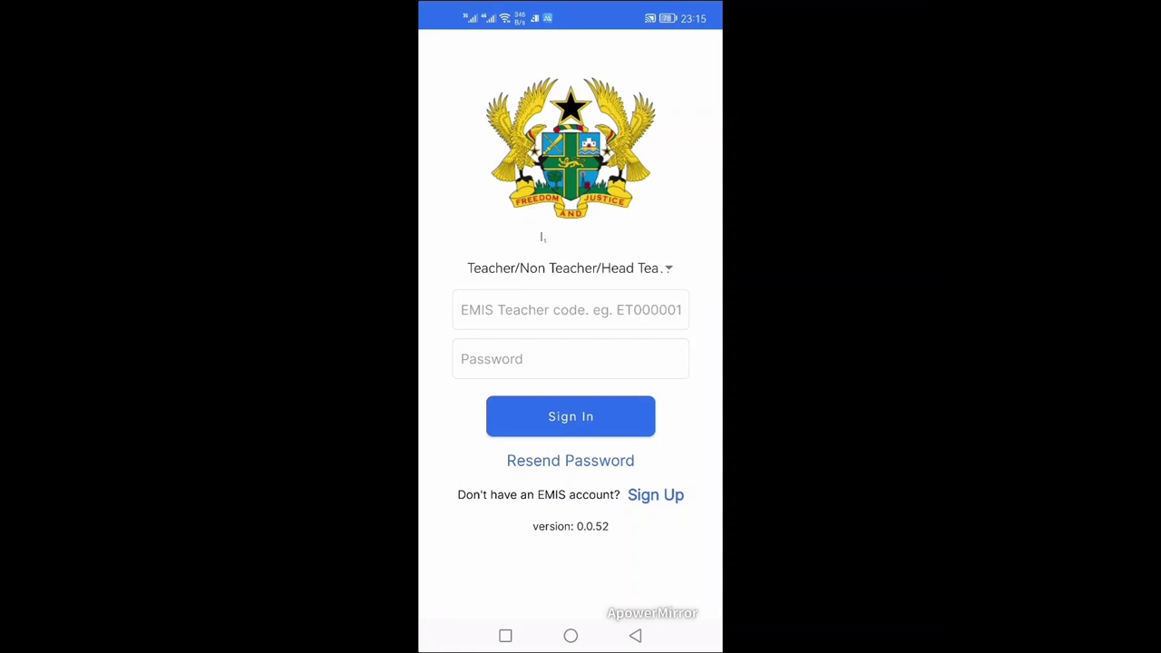
# Enter the teacher's EMIS code in capitals and move on to the password field.
pyautogui.click(571, 309)
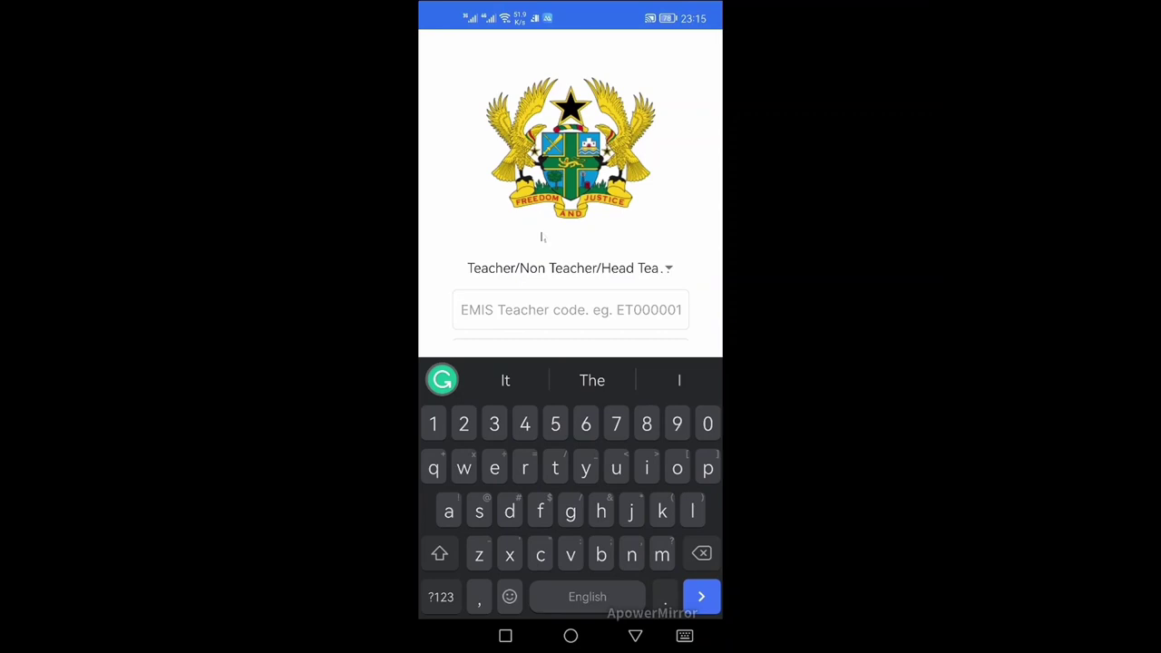
pyautogui.click(439, 553)
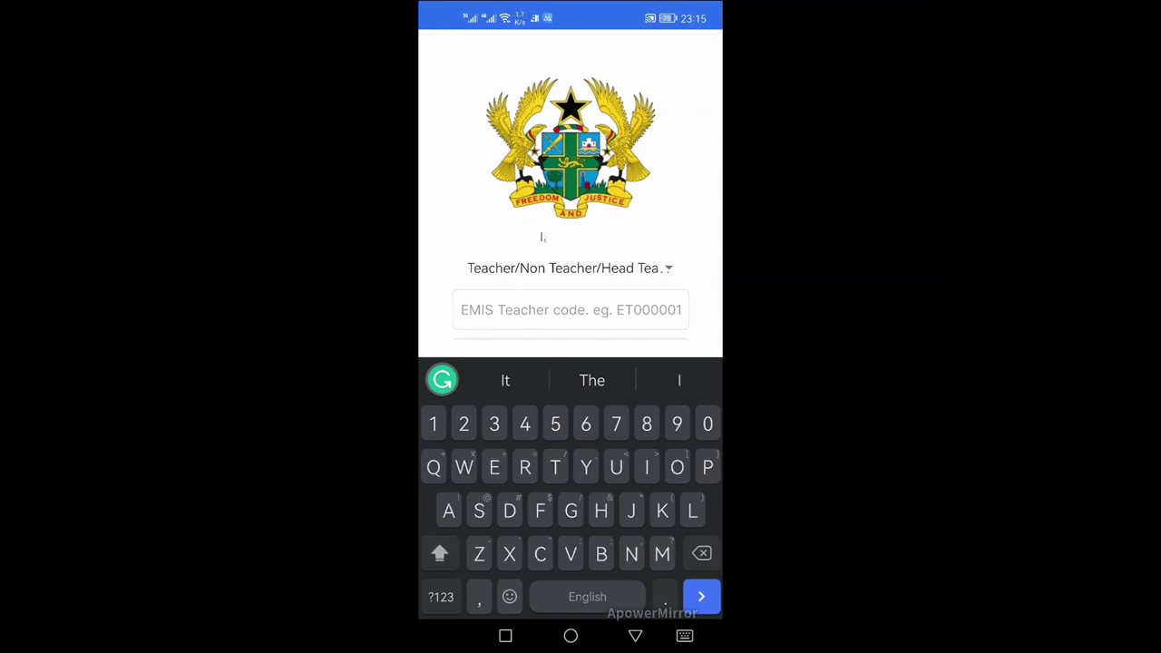
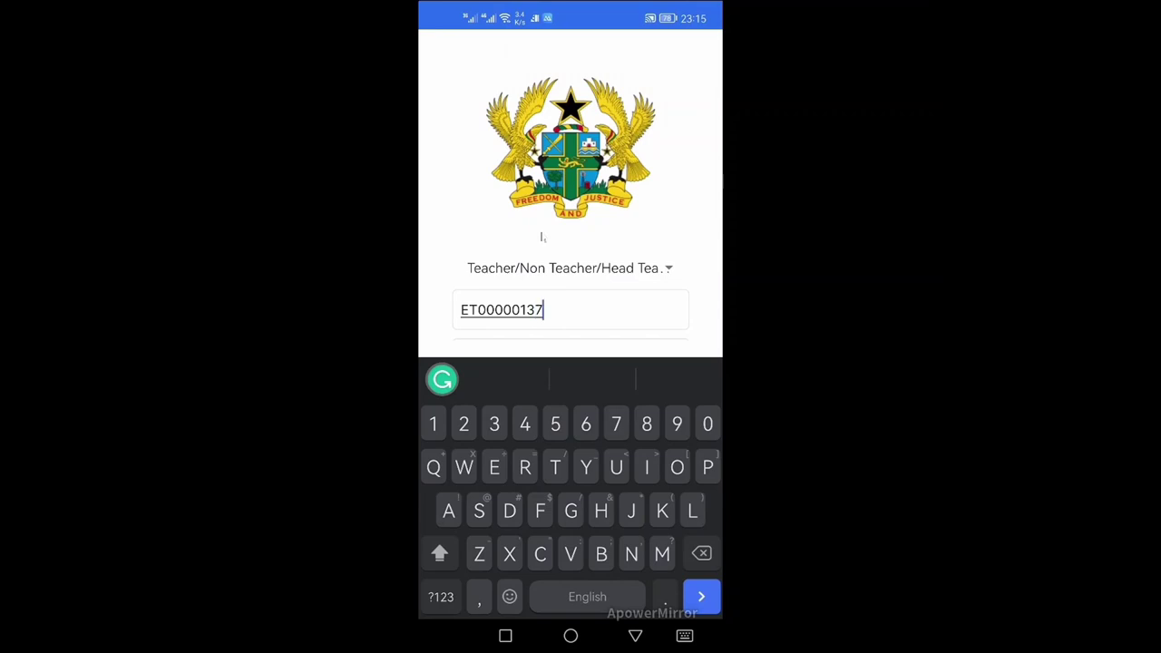
pyautogui.press('Tab')
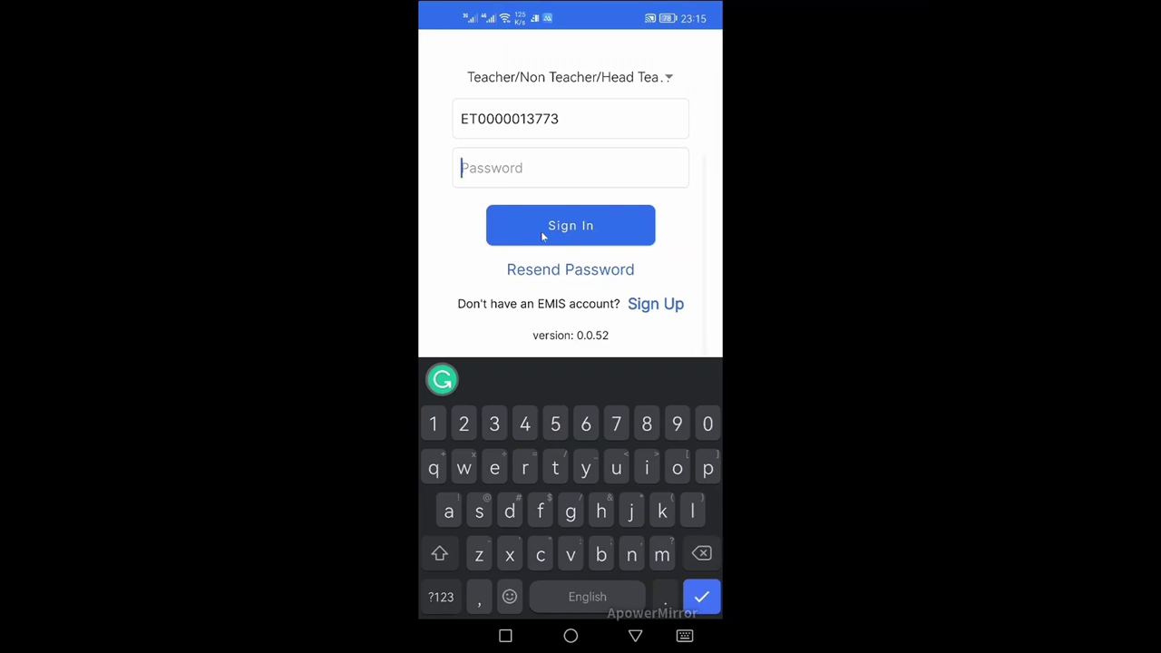
# Type the account password into the Password field.
pyautogui.press('shift')
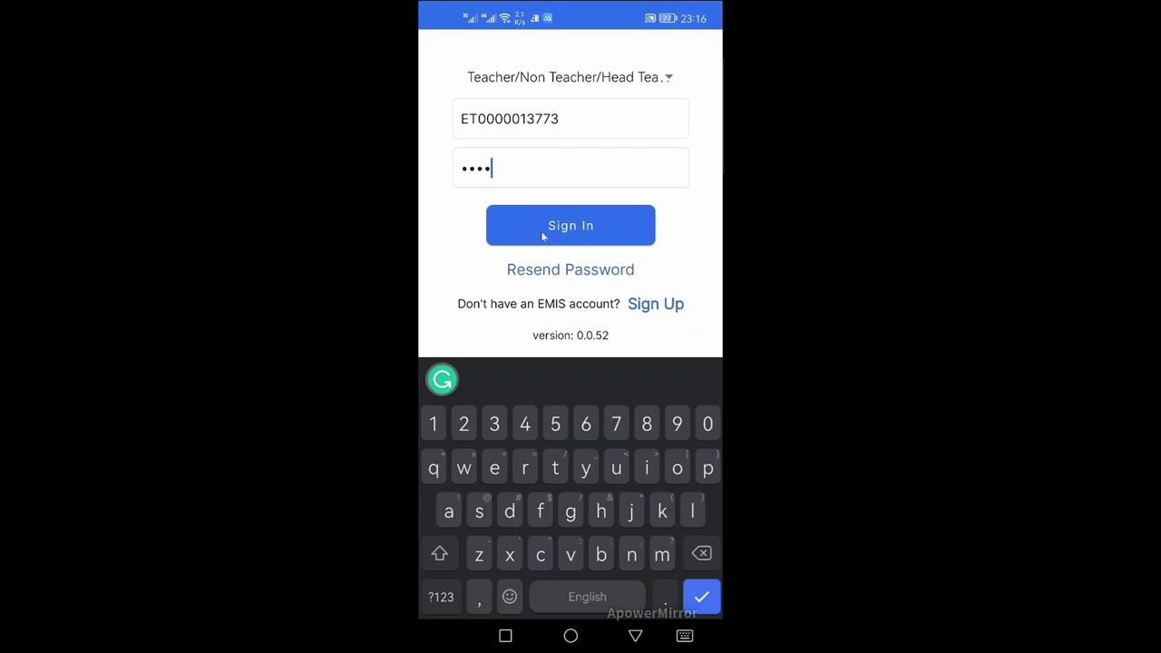
pyautogui.scroll(2, 540, 230)
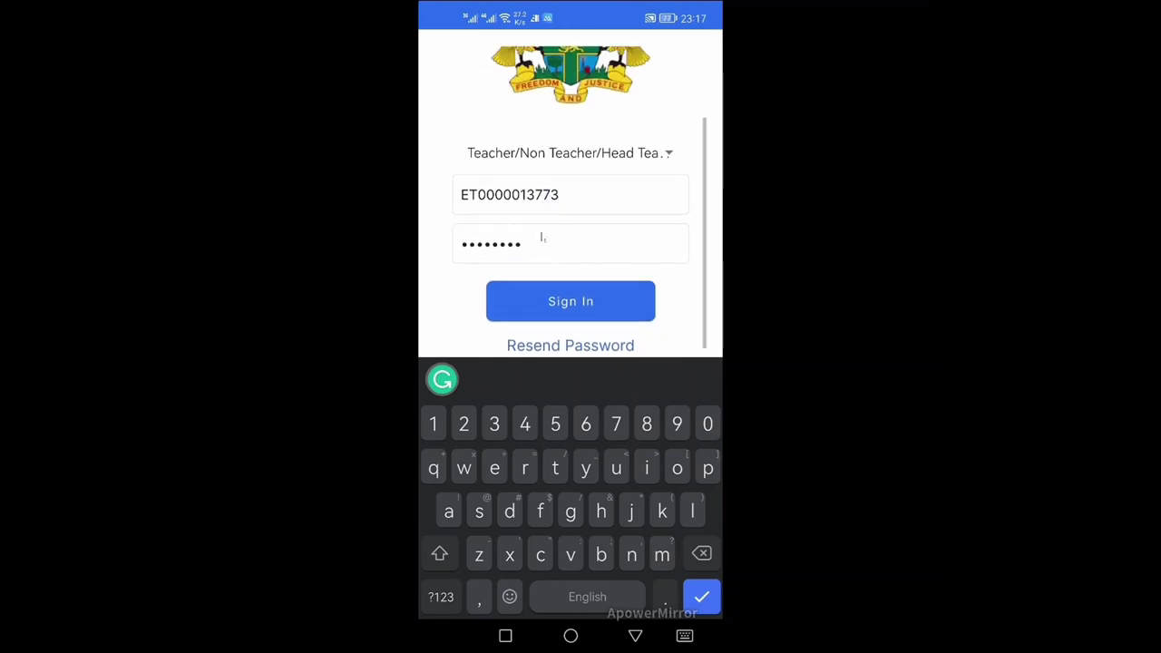
pyautogui.scroll(2, 541, 237)
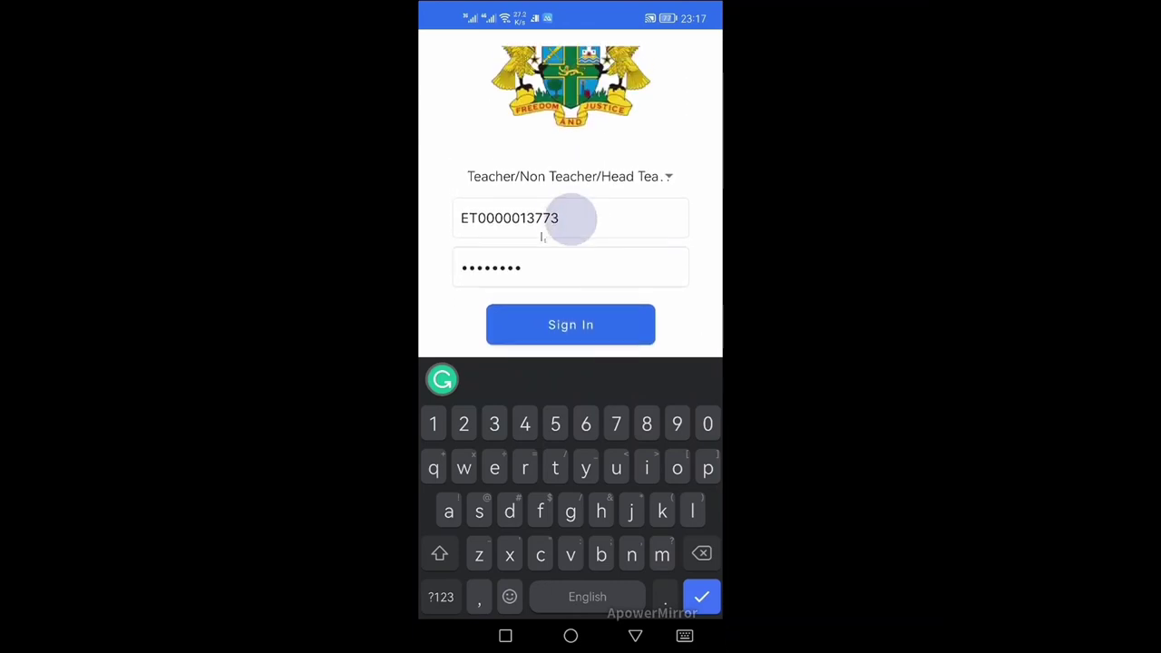
pyautogui.scroll(2, 542, 237)
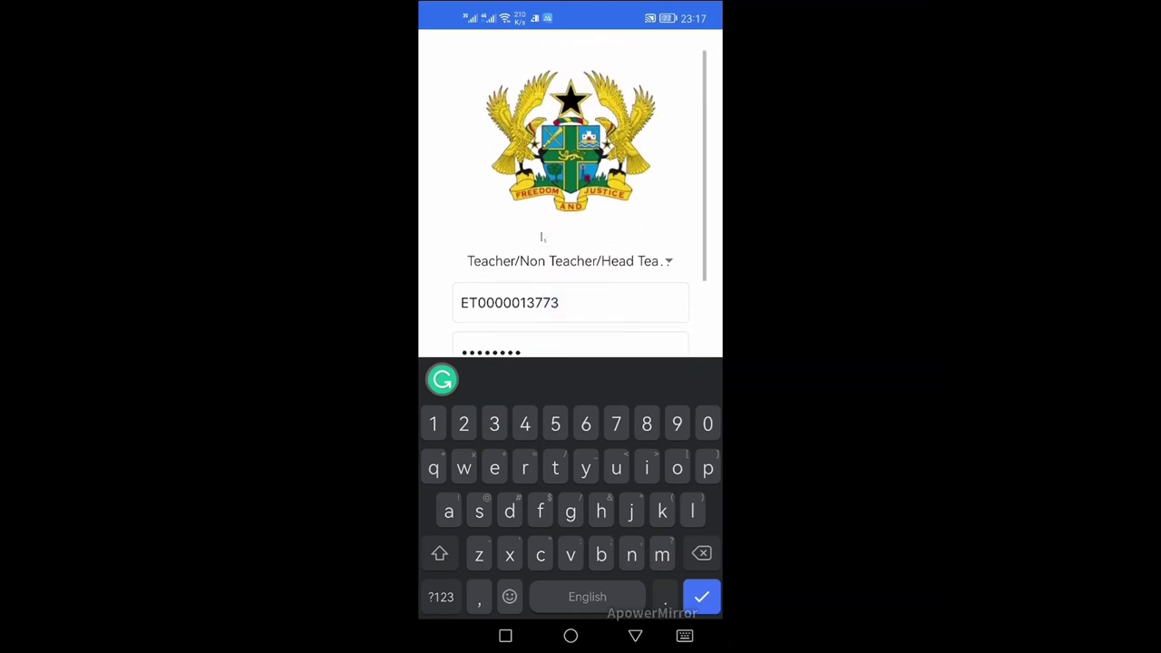
pyautogui.scroll(-2, 541, 236)
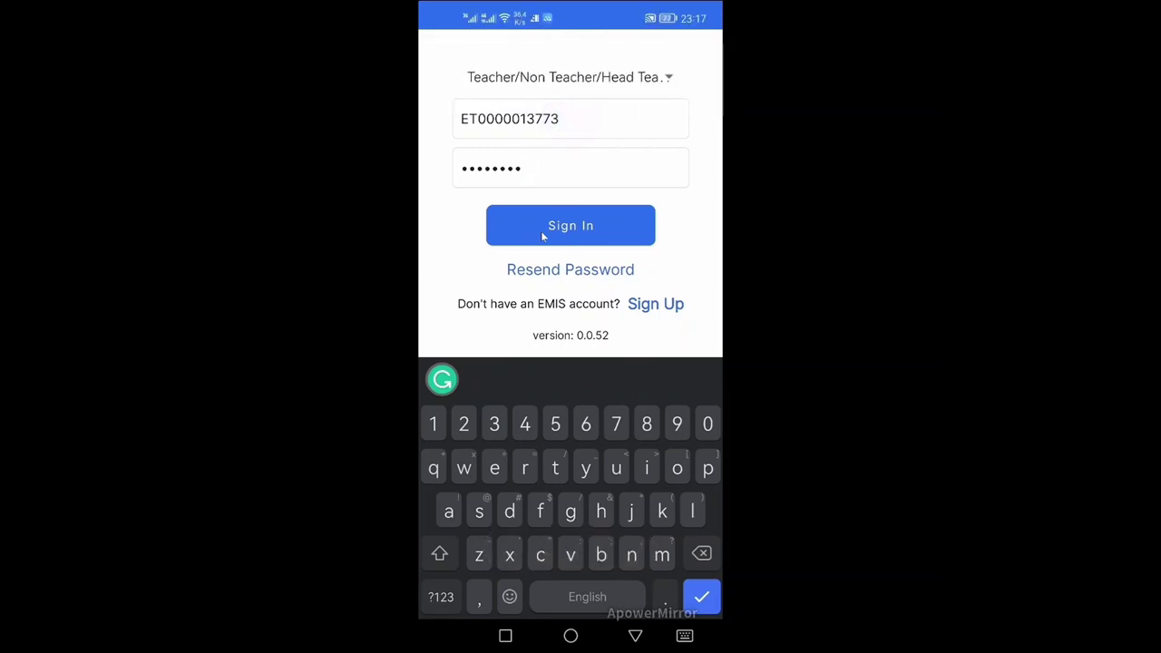
# Sign in to the teacher account.
pyautogui.click(541, 231)
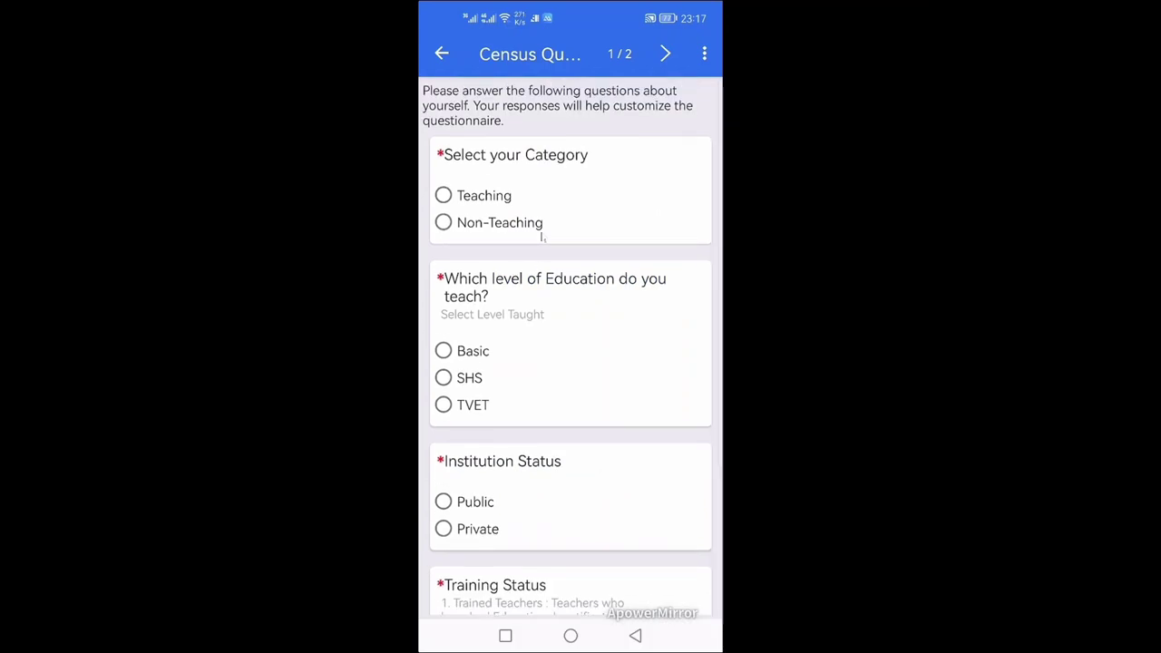
pyautogui.scroll(-3, 541, 236)
pyautogui.scroll(2, 541, 236)
pyautogui.scroll(1, 542, 236)
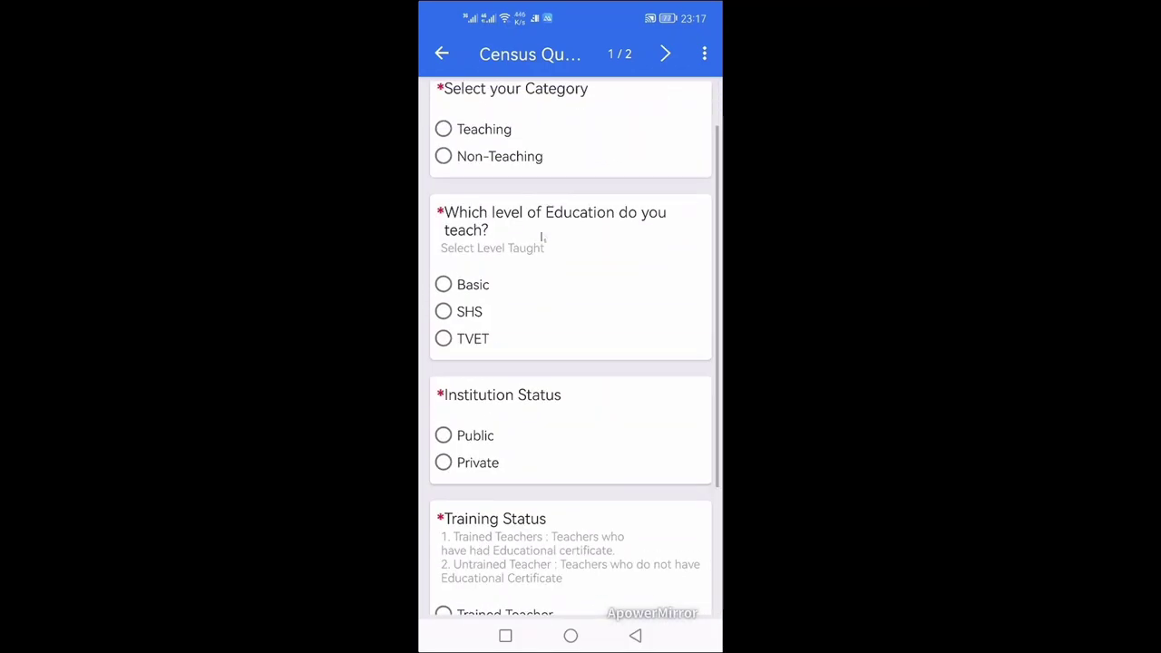
pyautogui.scroll(1, 542, 236)
# Set the census questionnaire category to Teaching.
pyautogui.scroll(-4, 542, 236)
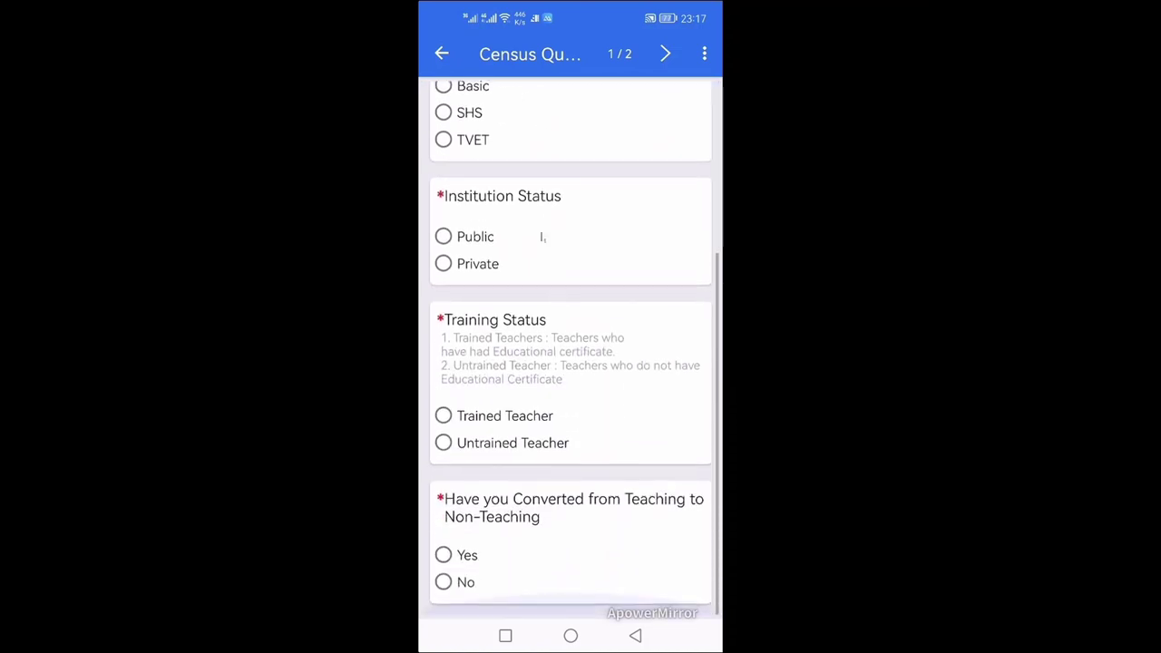
pyautogui.scroll(4, 541, 236)
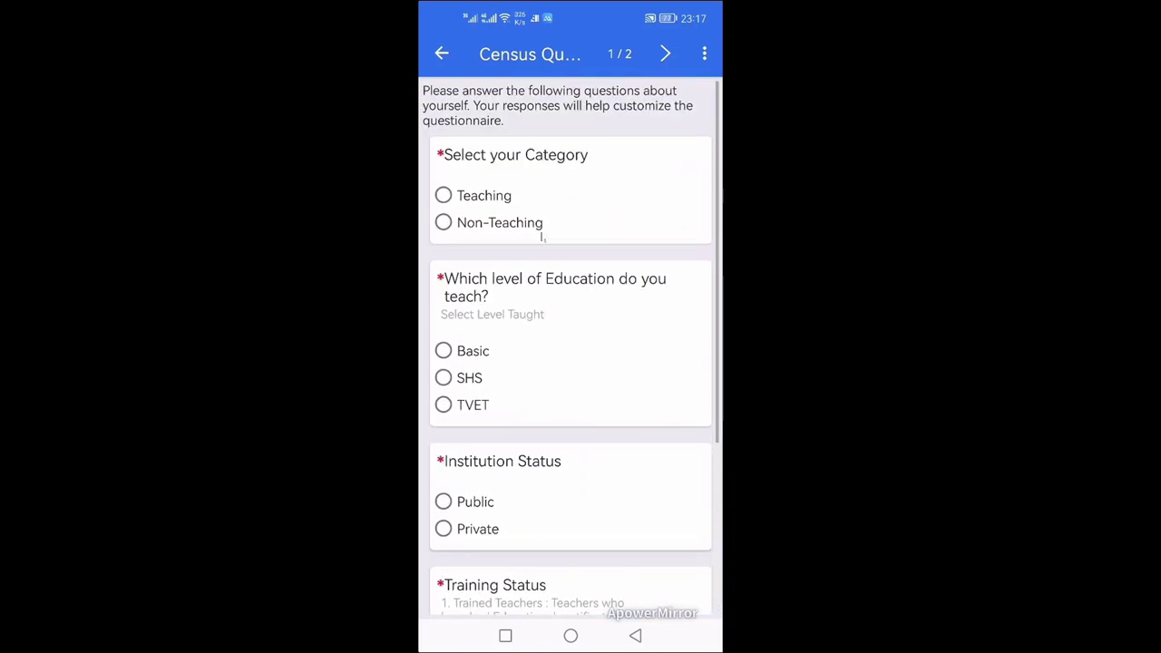
pyautogui.scroll(-1, 541, 236)
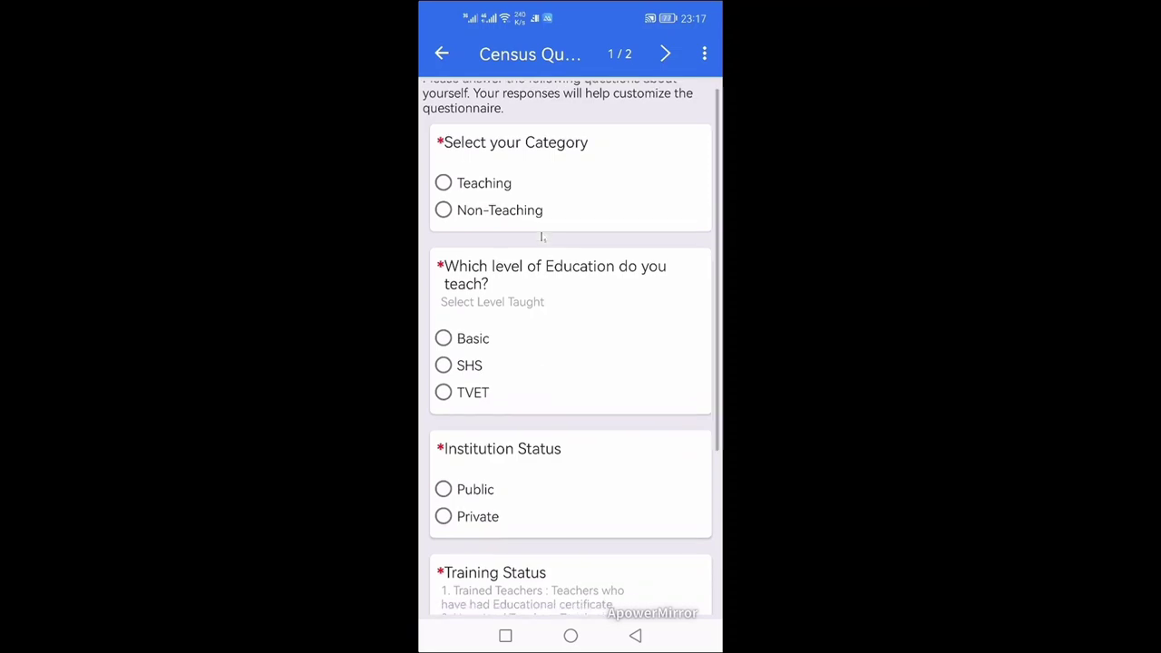
pyautogui.scroll(-1, 542, 236)
pyautogui.scroll(2, 542, 236)
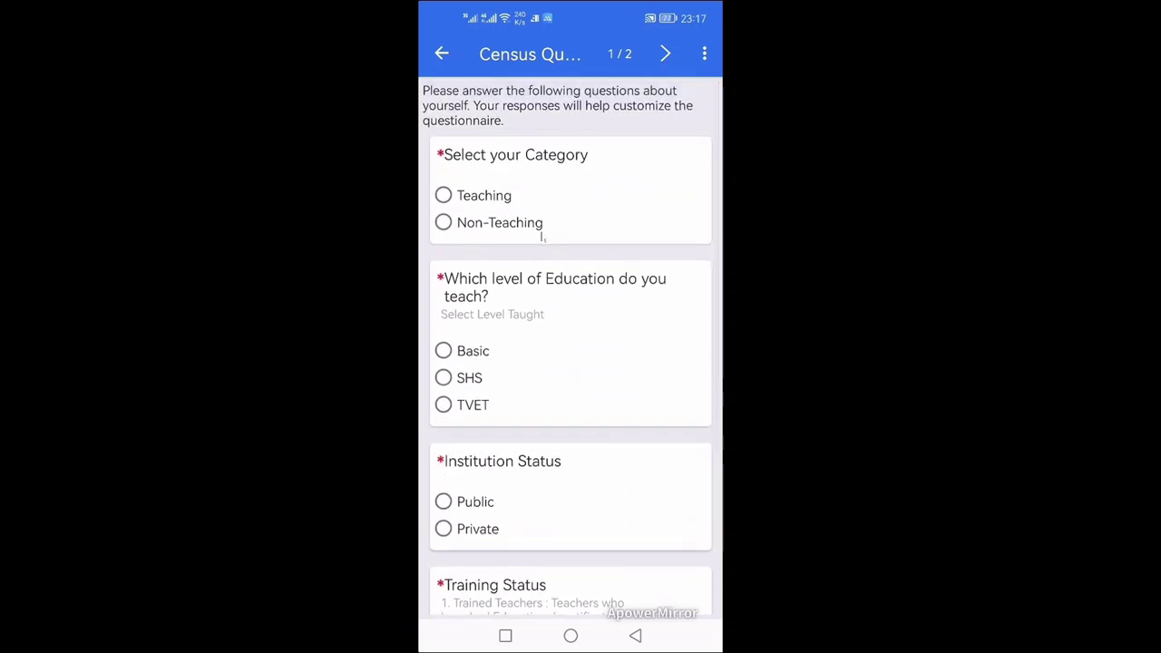
pyautogui.click(443, 195)
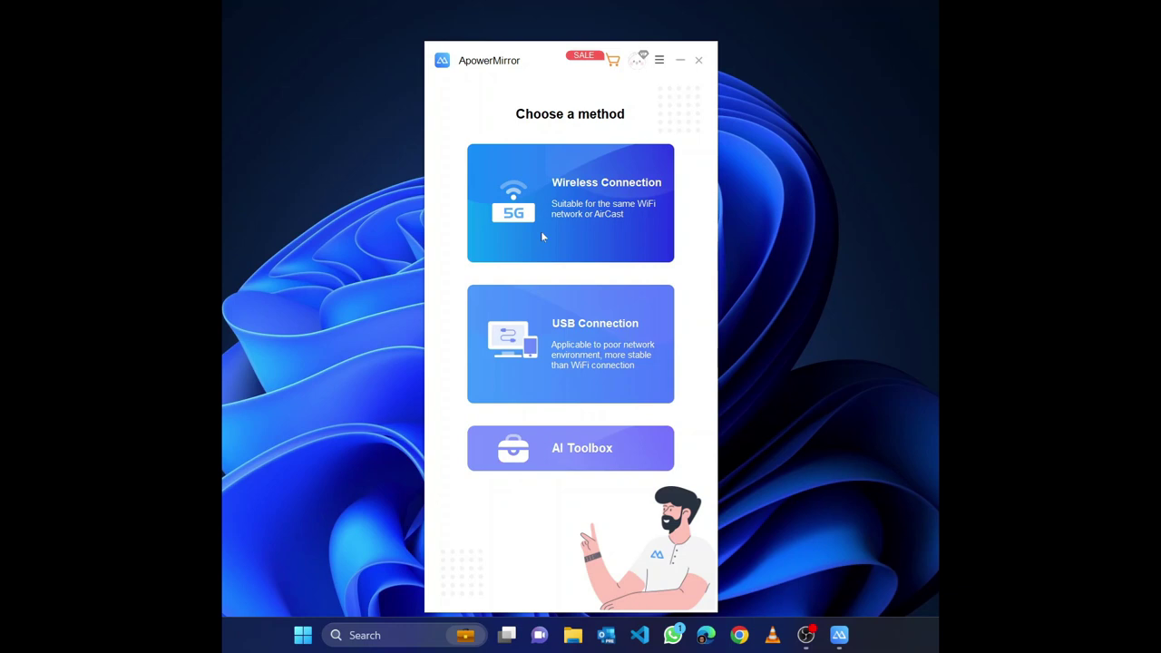
# Resume mirroring the phone through ApowerMirror's Wireless Connection.
pyautogui.click(553, 219)
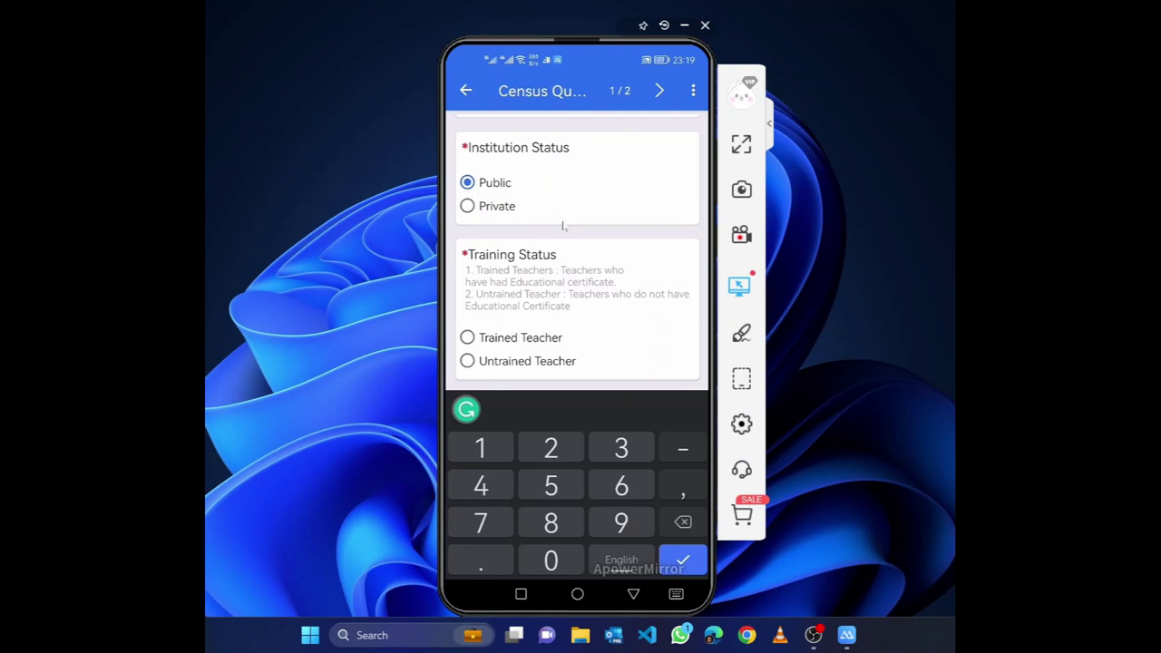
# Mark the teacher's training status as Trained Teacher.
pyautogui.click(467, 338)
pyautogui.scroll(1, 563, 227)
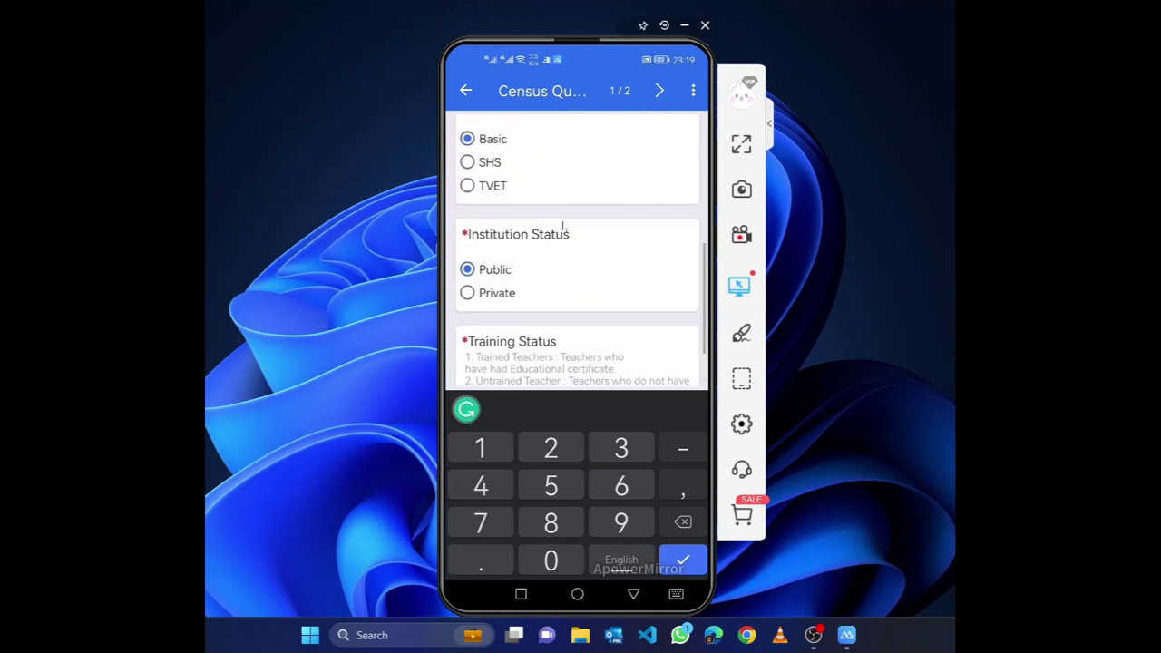
pyautogui.scroll(4, 562, 227)
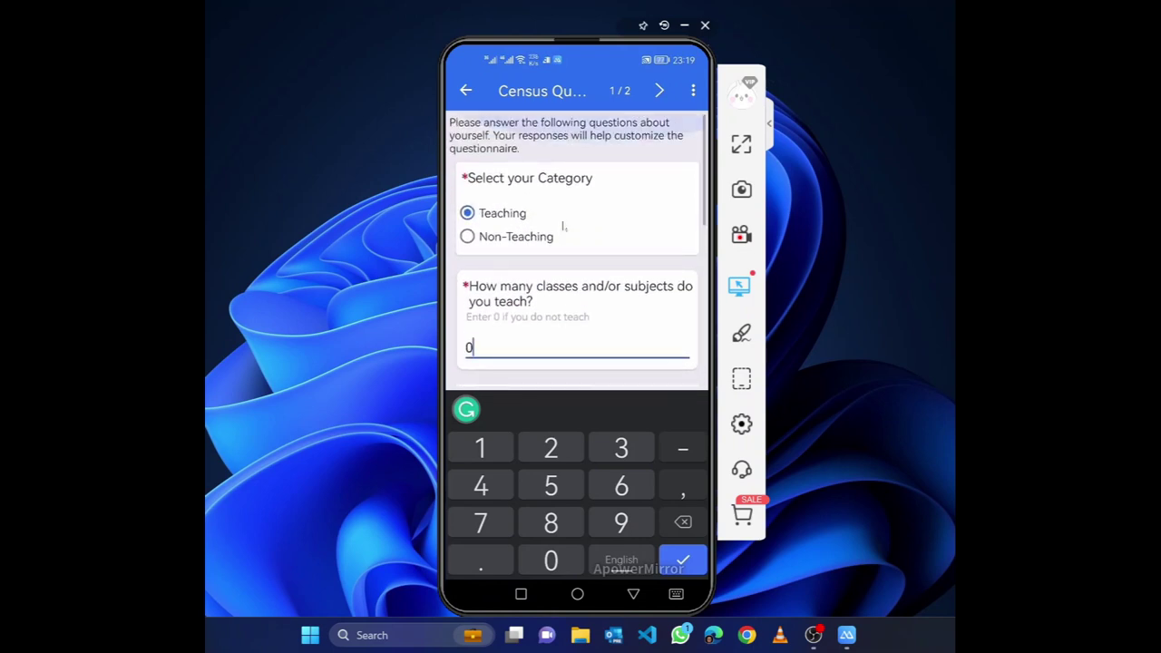
pyautogui.scroll(-1, 563, 227)
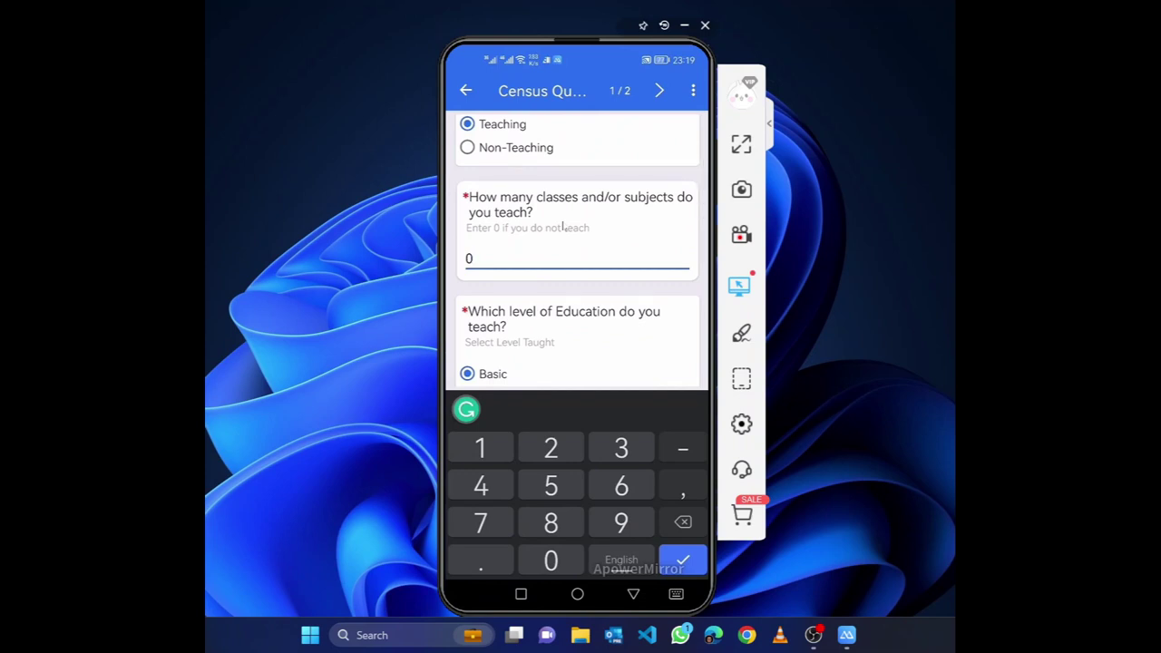
# Enter 0 classes or subjects taught and continue to the review page.
pyautogui.click(563, 228)
pyautogui.press('BackSpace')
pyautogui.scroll(-1, 562, 227)
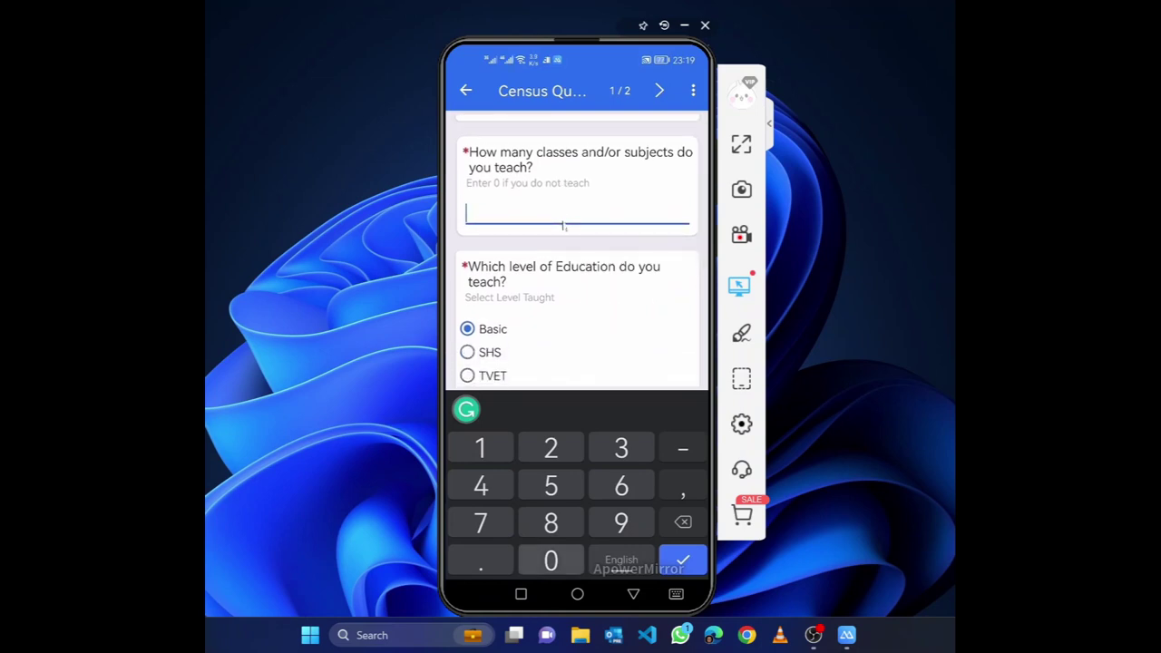
pyautogui.write('0')
pyautogui.scroll(-6, 562, 227)
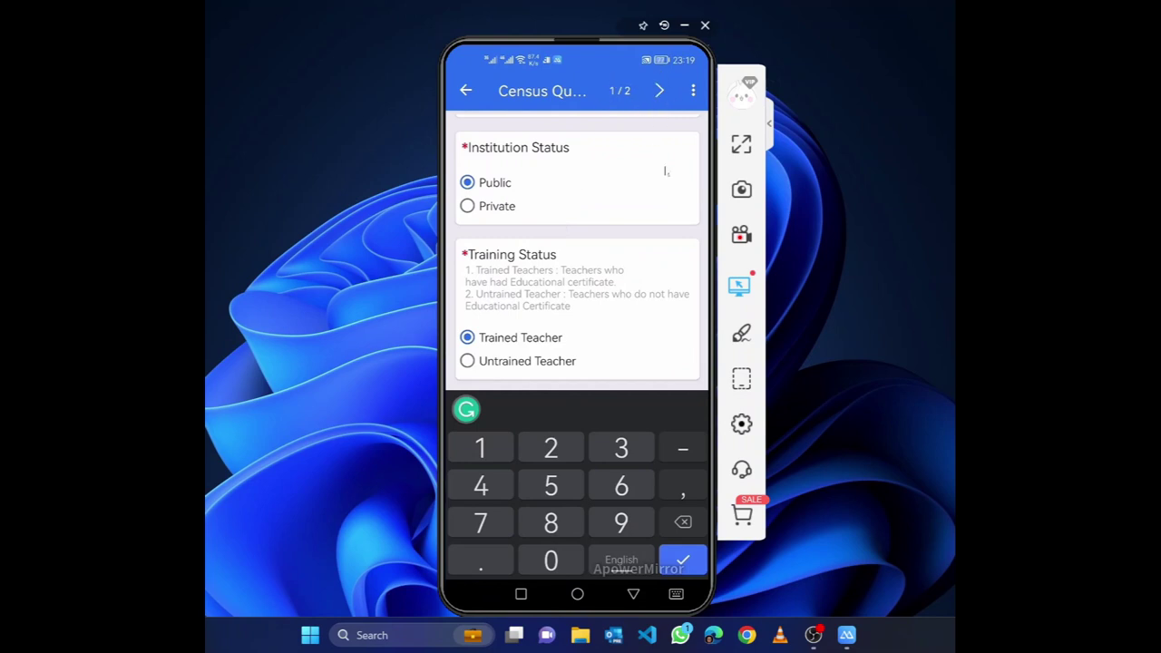
pyautogui.press('Return')
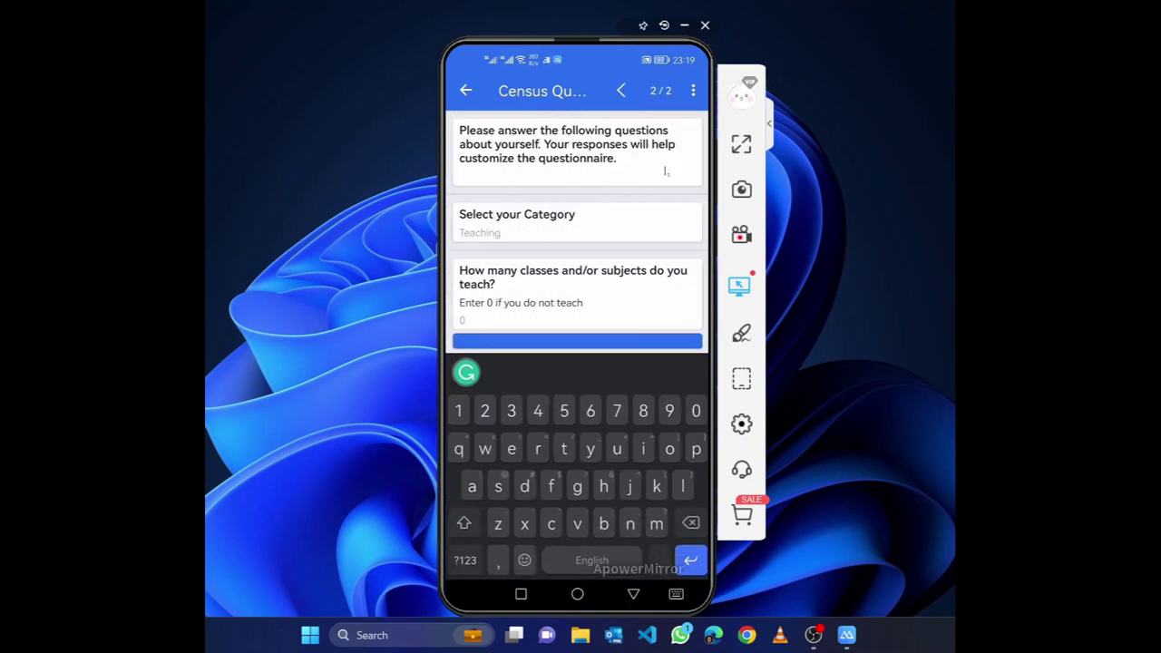
# Review the answers: Teaching, 0 classes, Basic level, Public, Trained Teacher, then close the keyboard.
pyautogui.scroll(-2, 665, 170)
pyautogui.scroll(2, 666, 170)
pyautogui.scroll(-7, 666, 171)
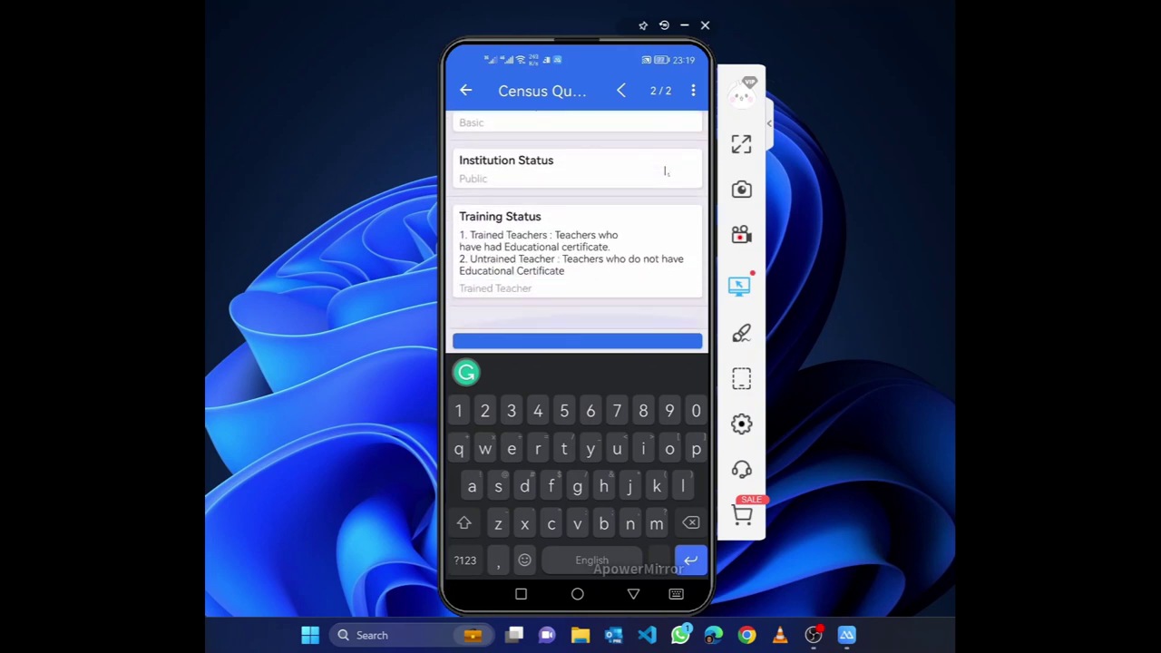
pyautogui.scroll(2, 666, 171)
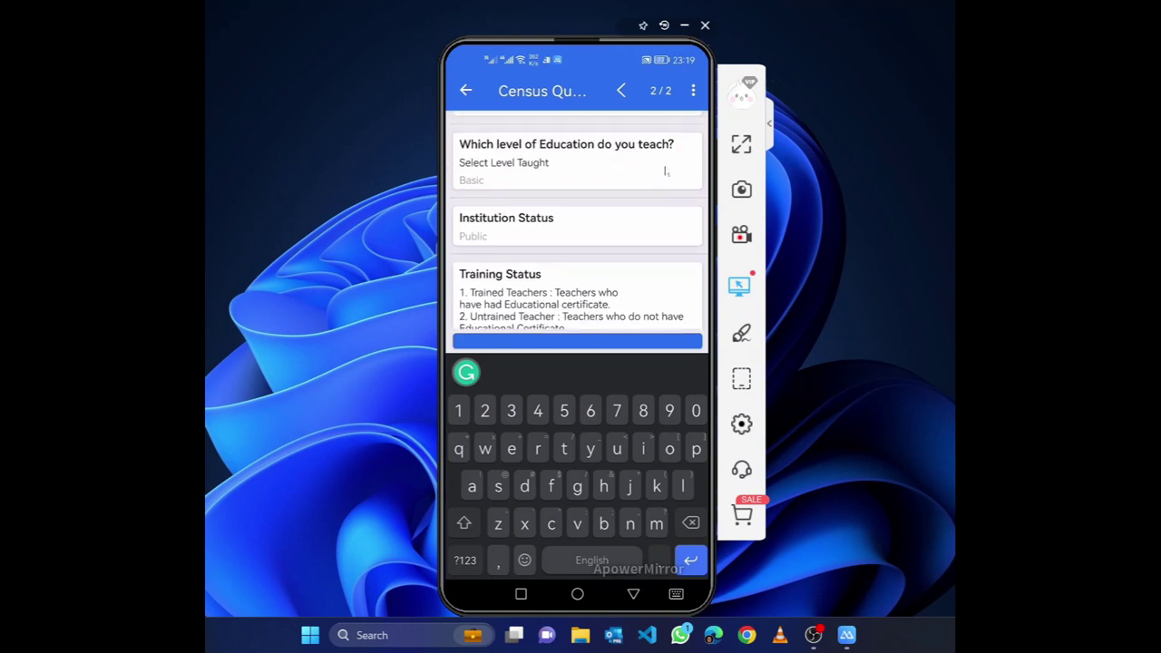
pyautogui.scroll(7, 666, 170)
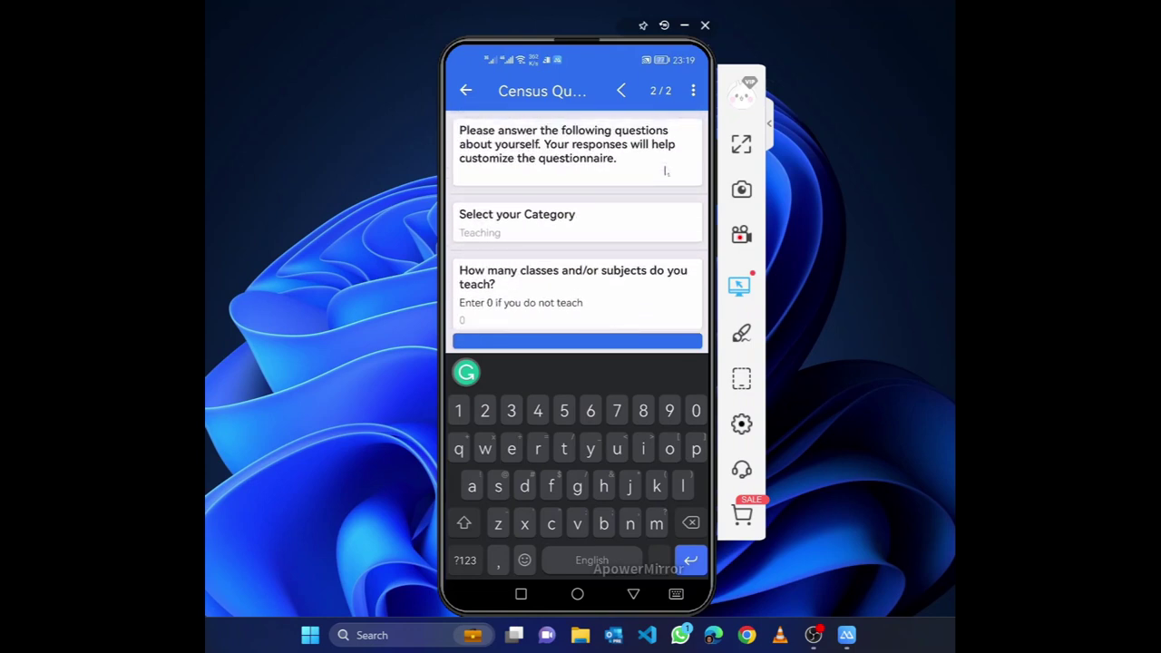
pyautogui.scroll(-7, 665, 171)
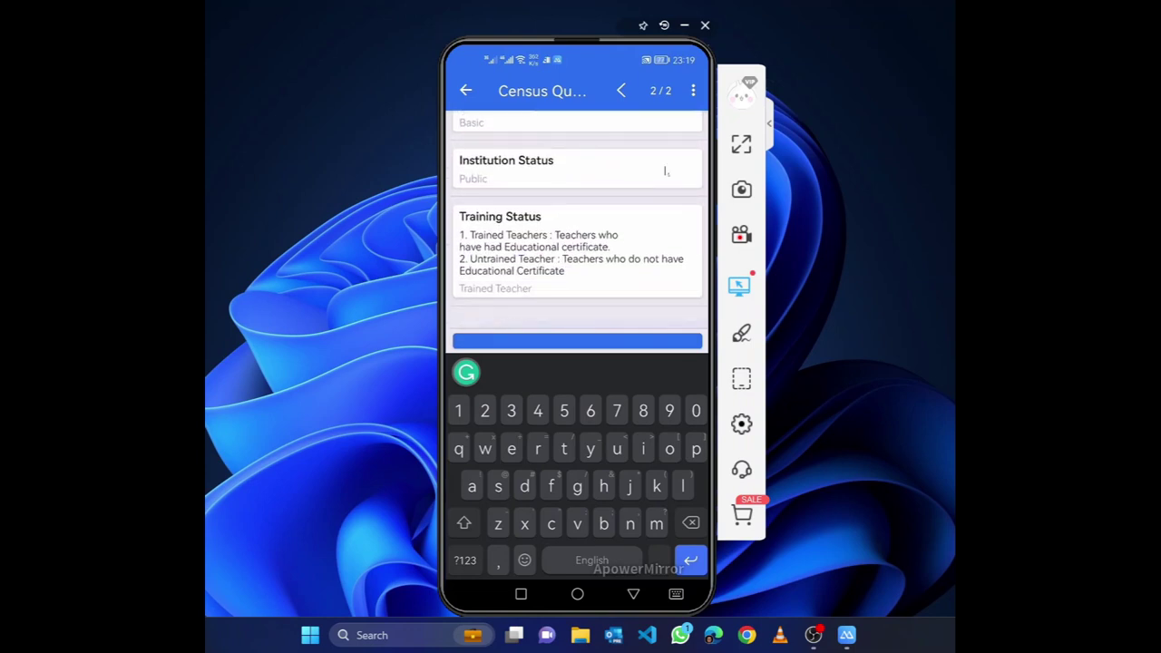
pyautogui.scroll(7, 666, 171)
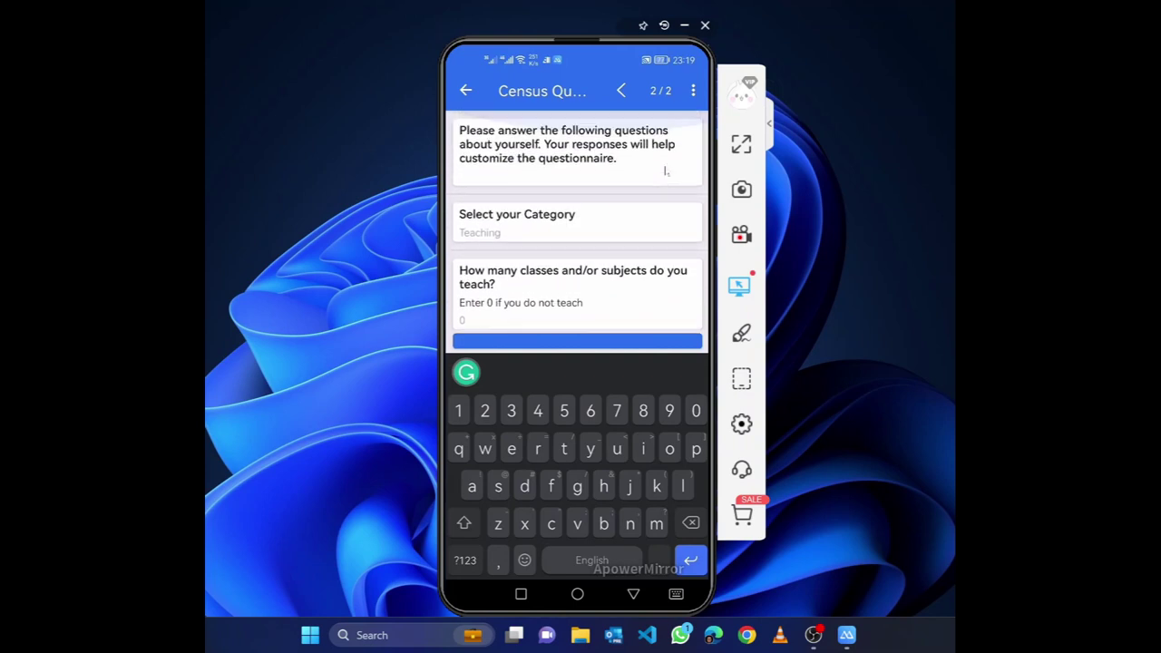
pyautogui.scroll(-2, 666, 171)
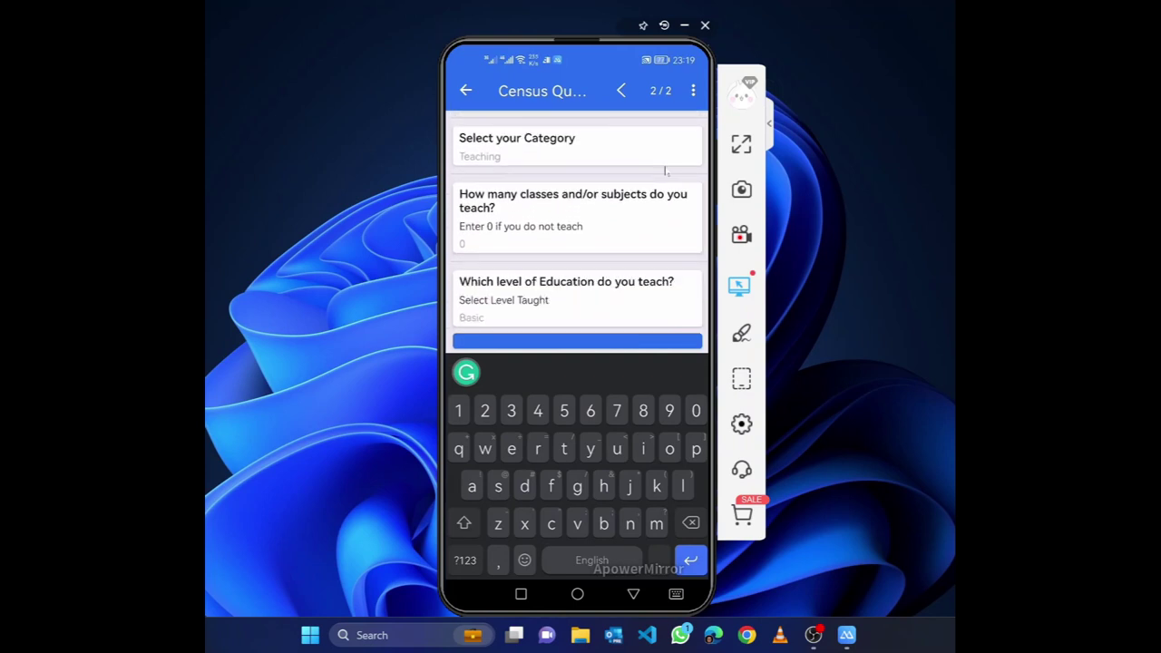
pyautogui.scroll(-1, 666, 170)
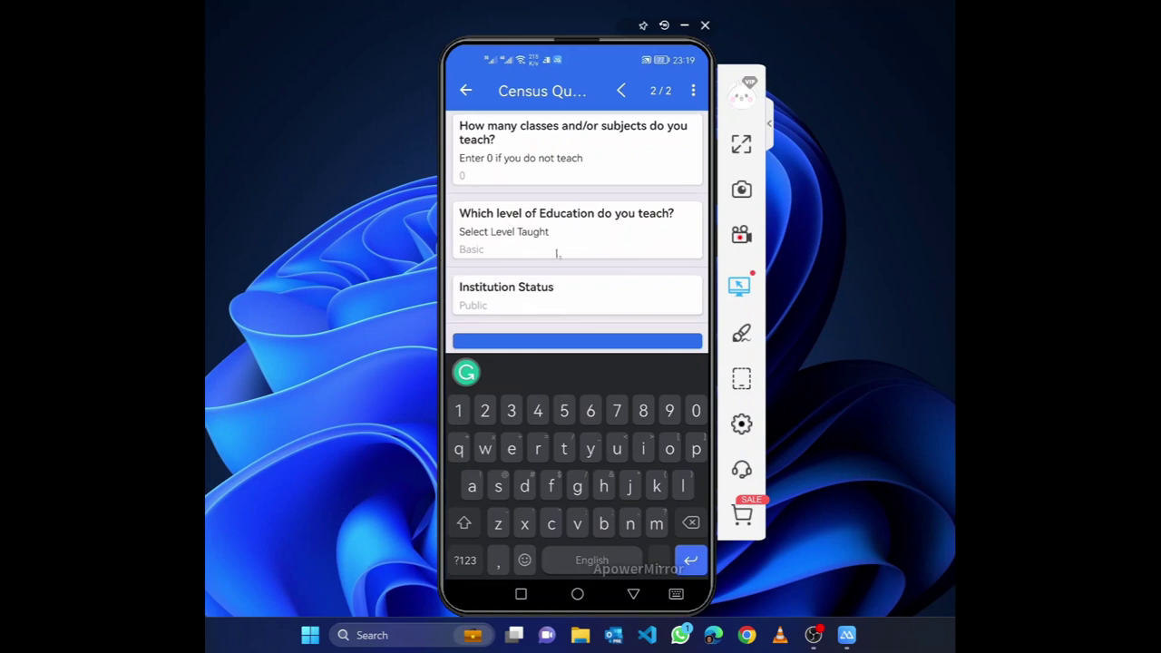
pyautogui.click(516, 307)
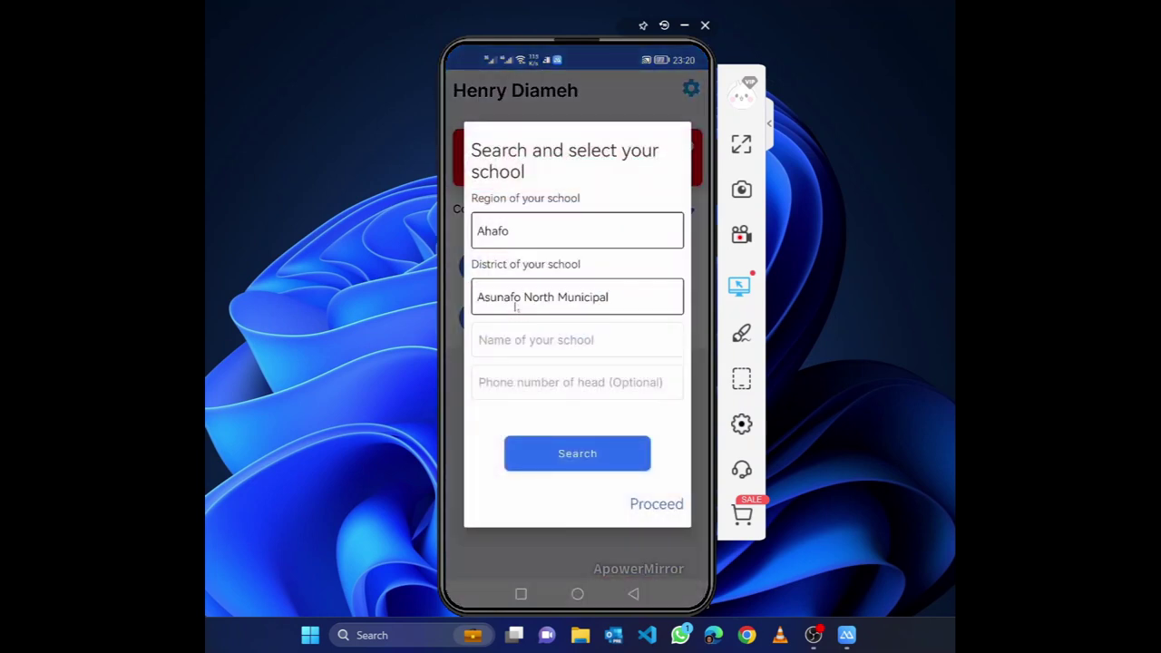
# Set the school's region to Eastern.
pyautogui.click(540, 247)
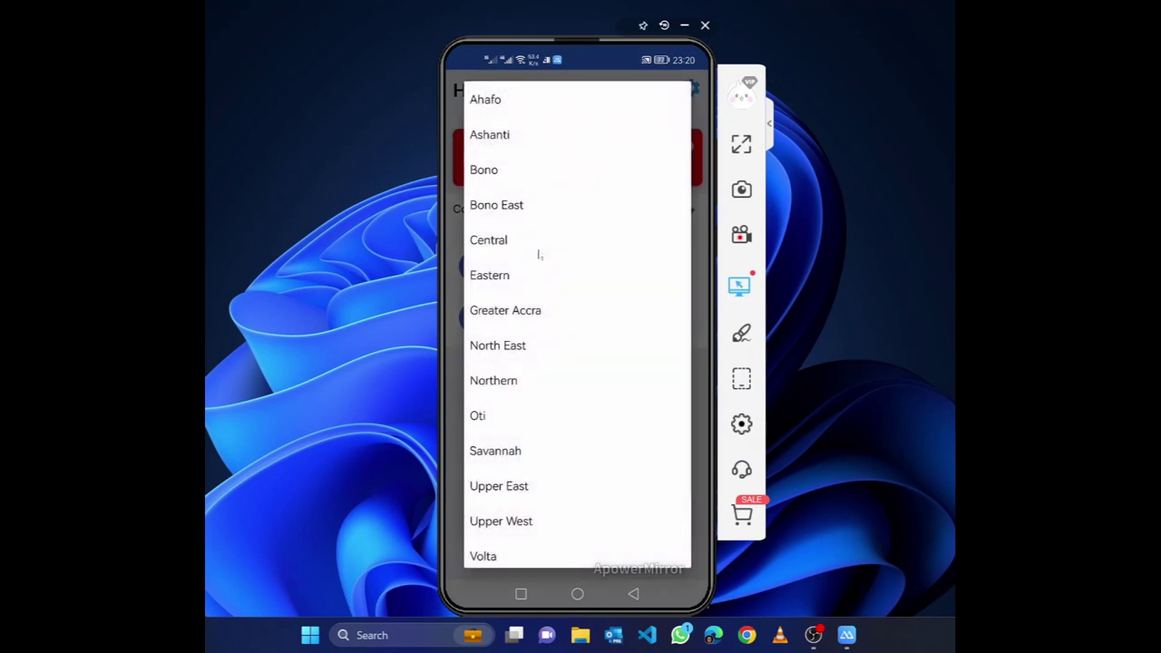
pyautogui.scroll(-2, 539, 255)
pyautogui.scroll(2, 539, 255)
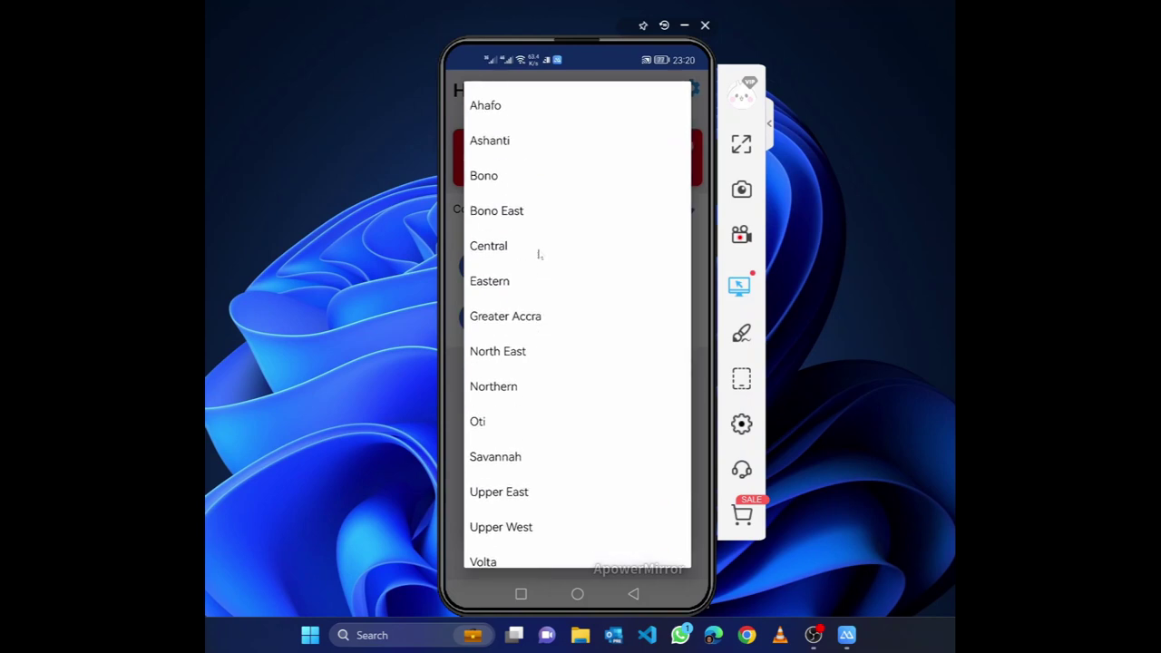
pyautogui.scroll(-2, 540, 255)
pyautogui.scroll(2, 540, 255)
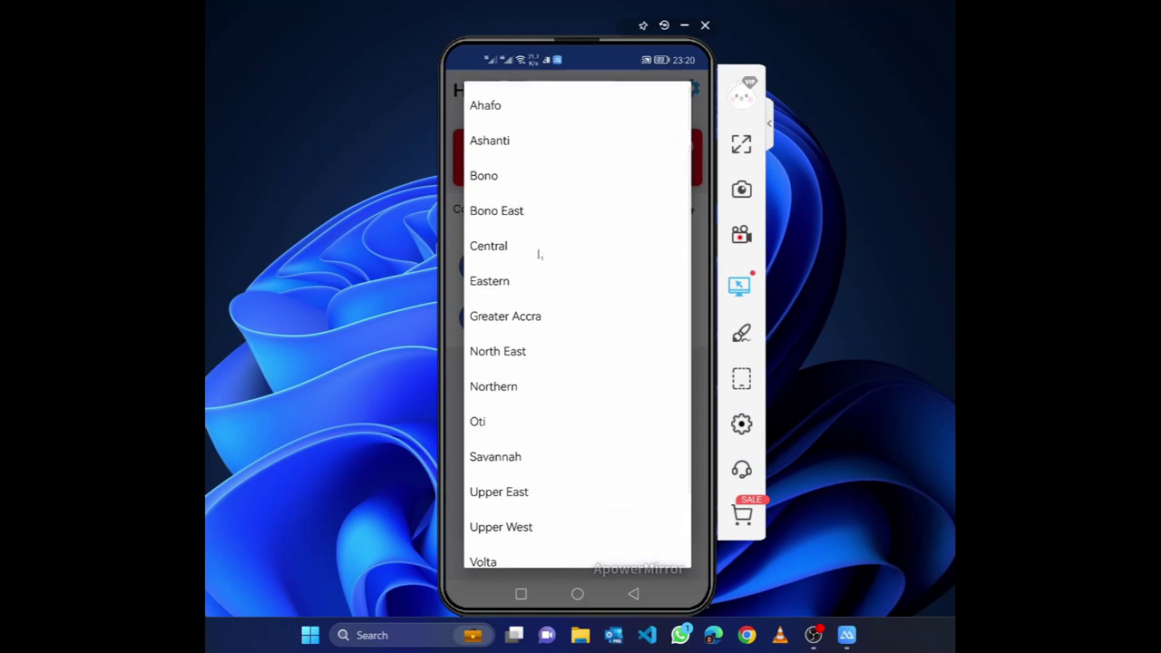
pyautogui.rightClick(540, 255)
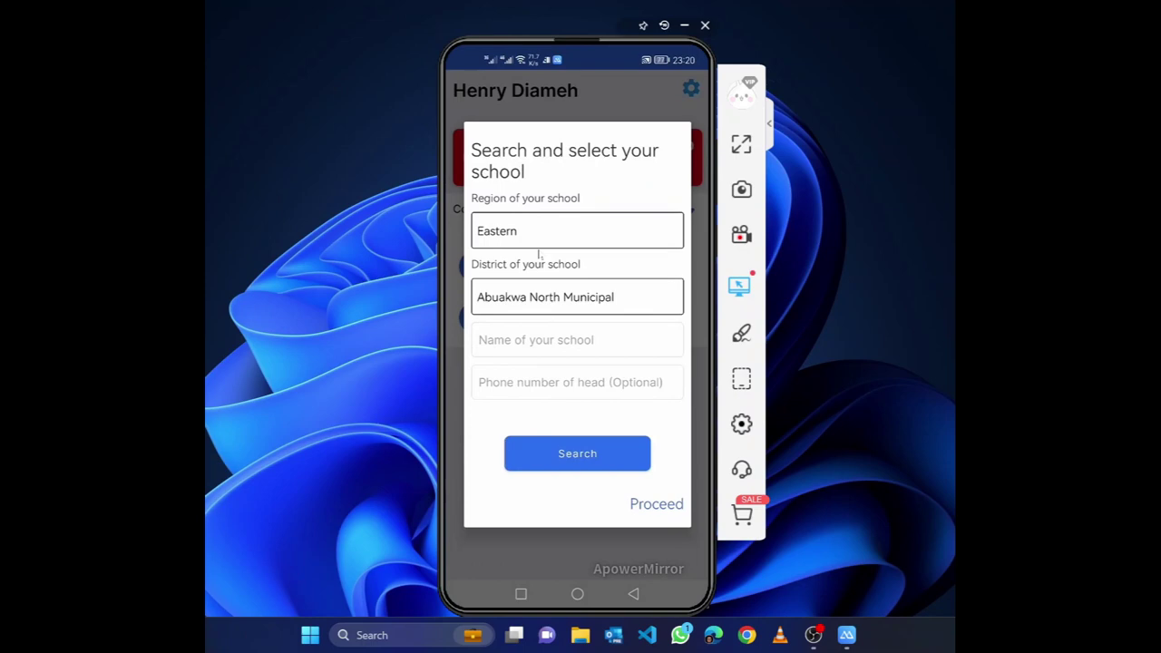
# Choose Lower Manya Krobo Municipal as the district.
pyautogui.click(540, 255)
pyautogui.scroll(-10, 540, 255)
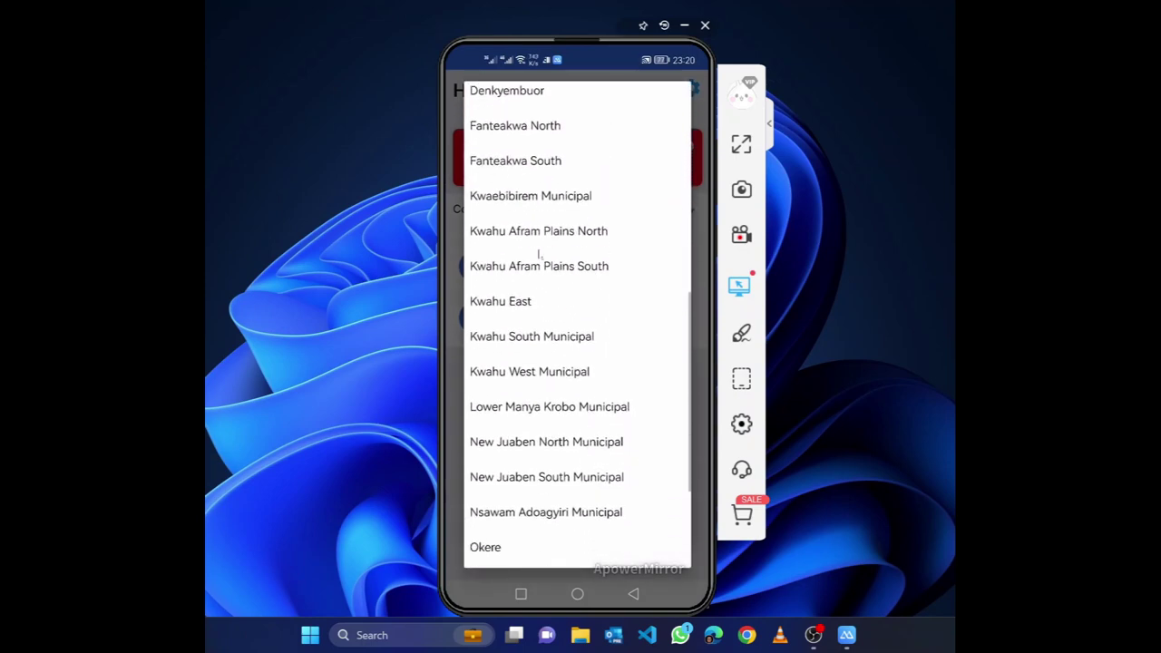
pyautogui.scroll(-2, 540, 255)
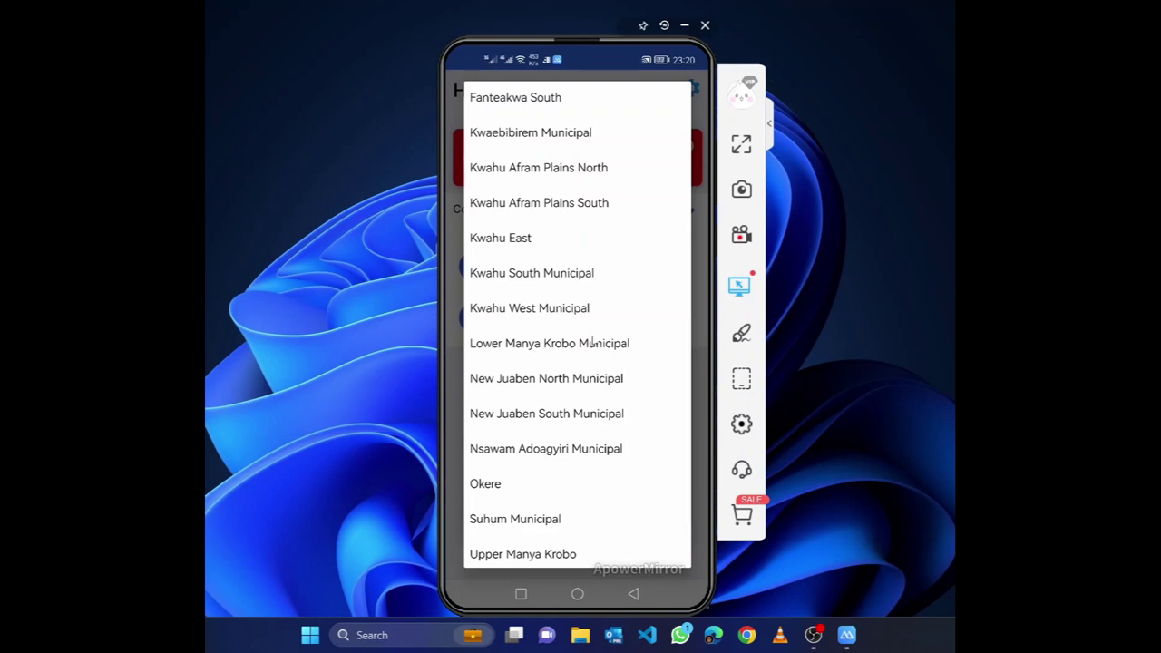
pyautogui.click(621, 353)
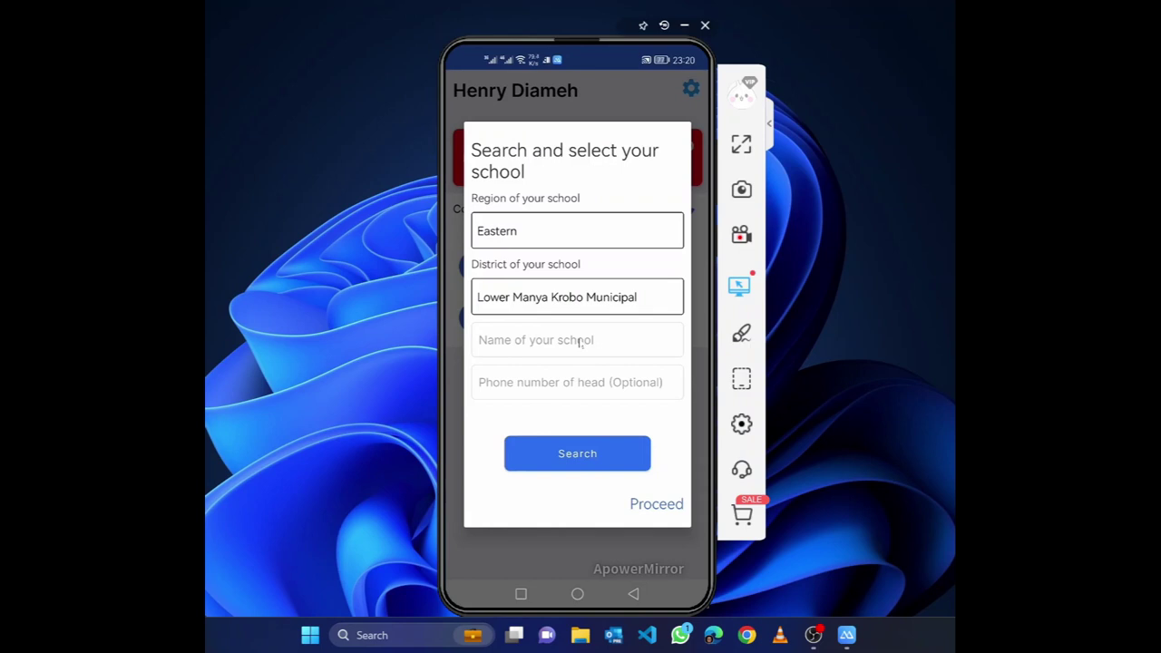
# Search the school name 'Atua' and scroll through the ATUA ST. PAUL PRESBY JHS and PRIMARY/ KG results.
pyautogui.click(580, 340)
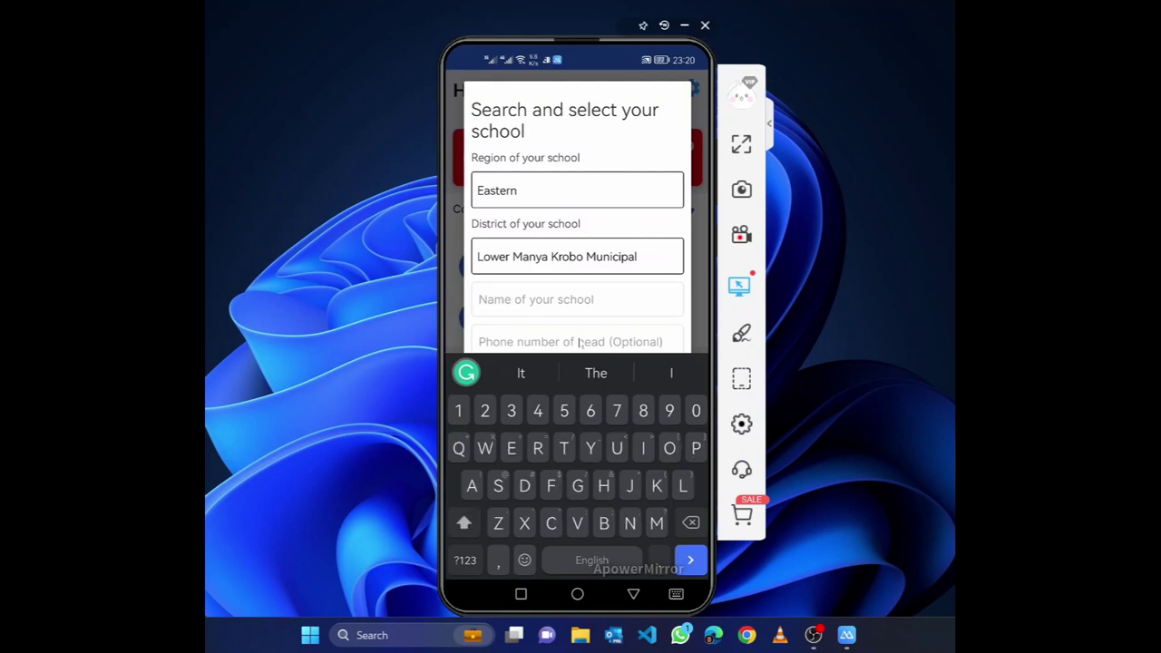
pyautogui.write('Atua')
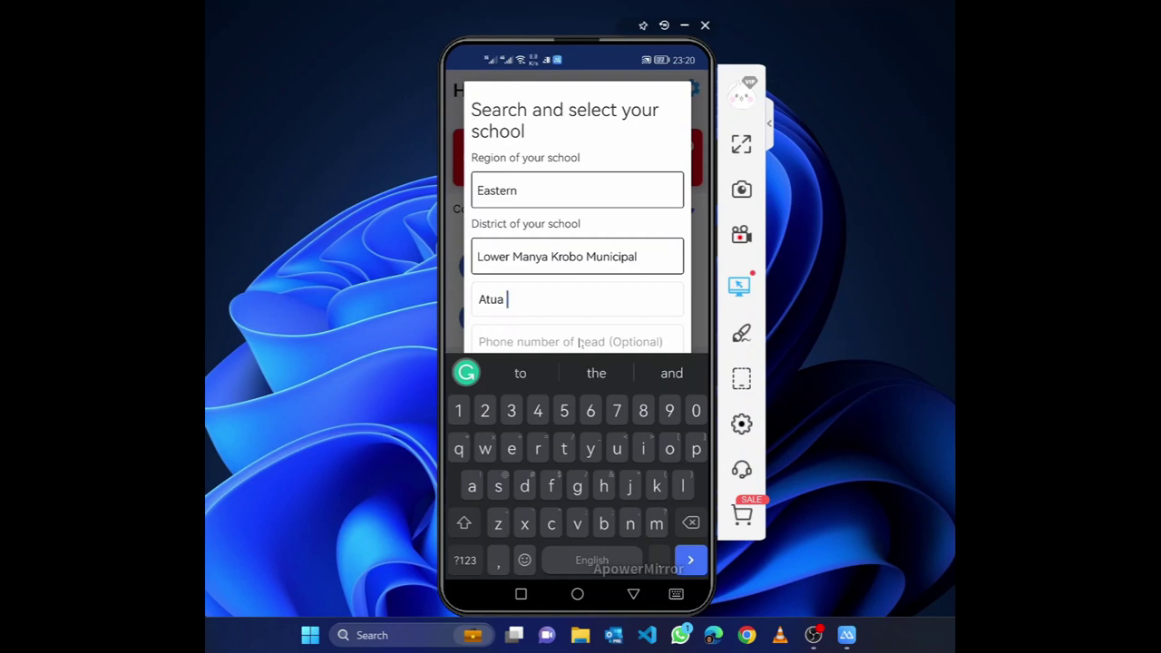
pyautogui.press('Escape')
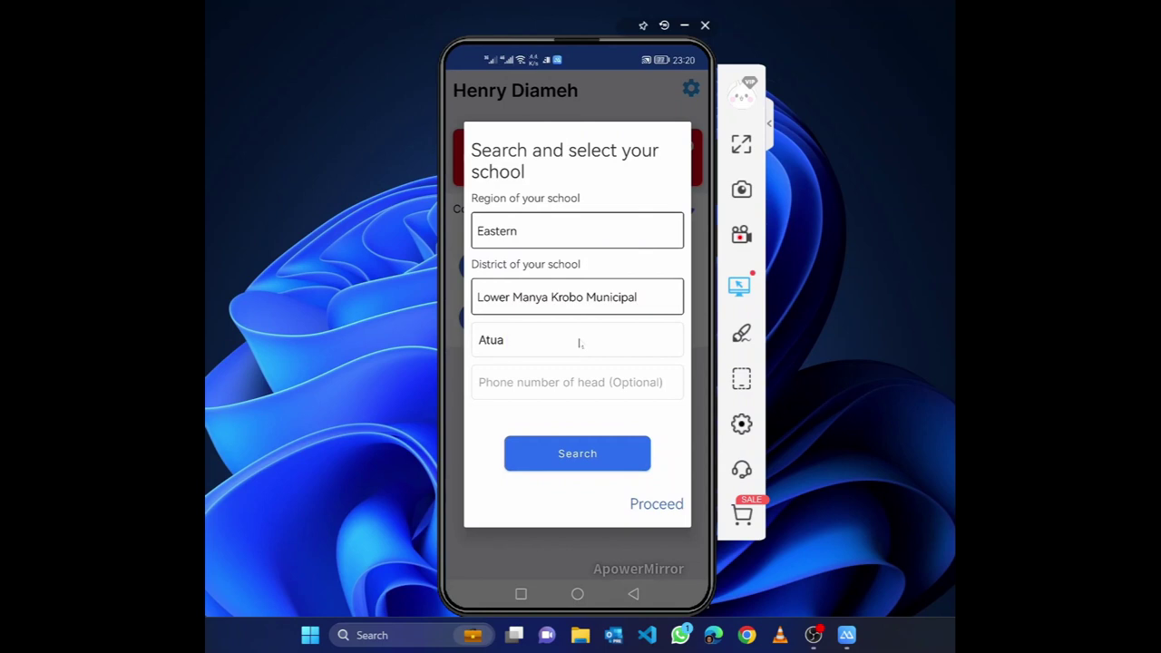
pyautogui.click(578, 343)
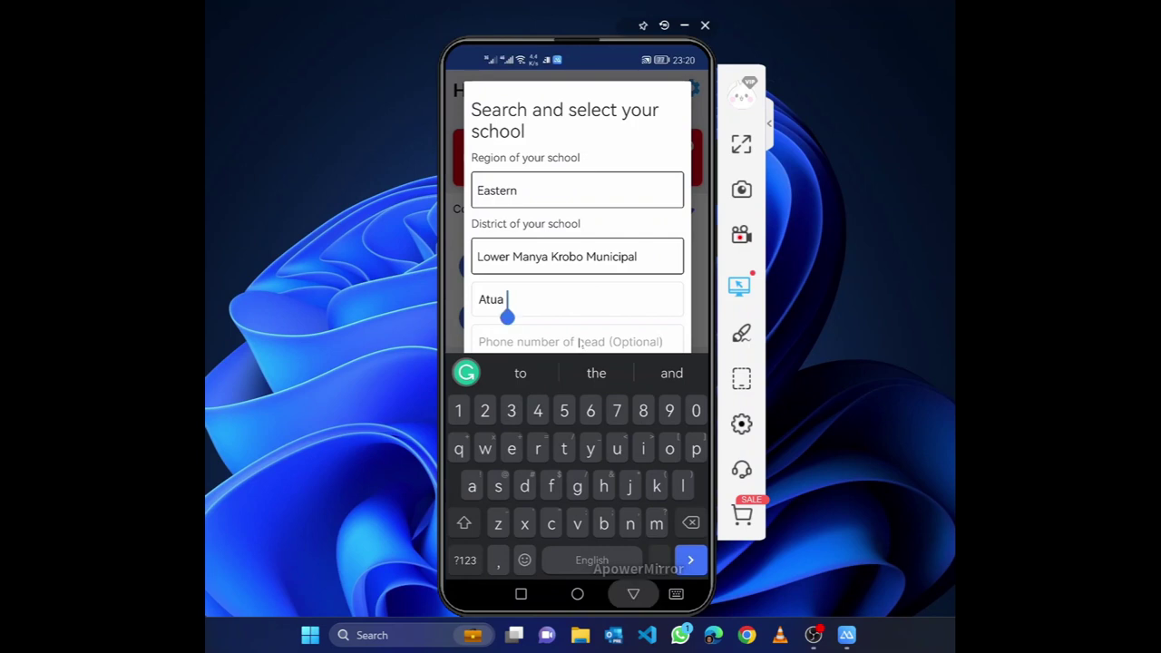
pyautogui.click(579, 336)
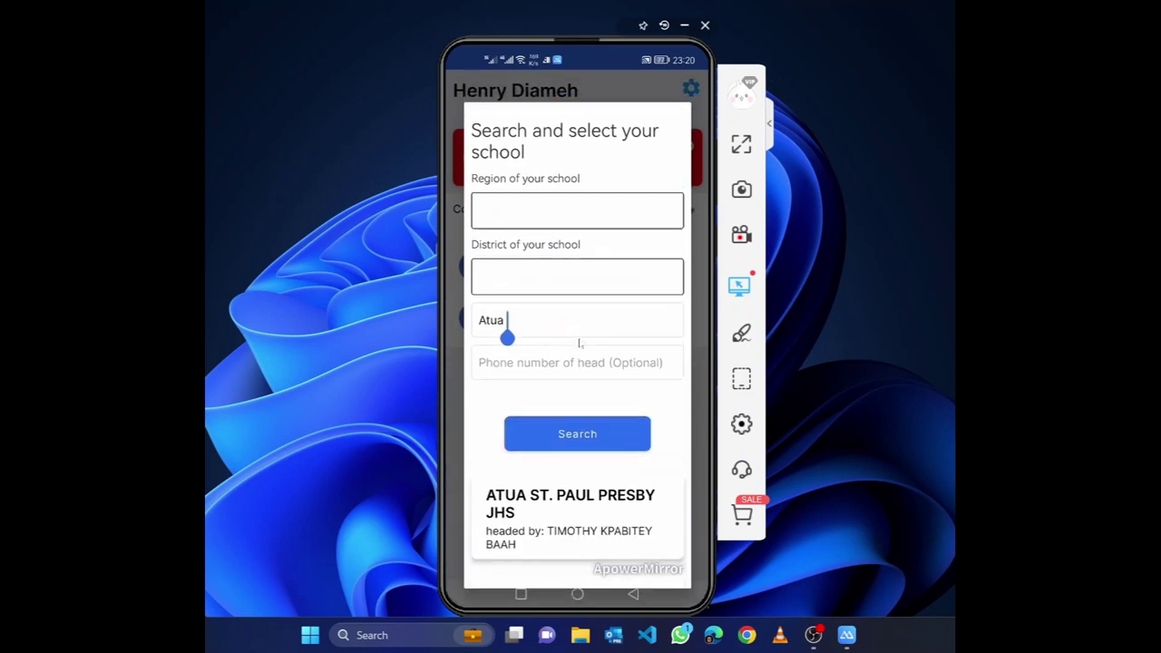
pyautogui.scroll(-2, 578, 342)
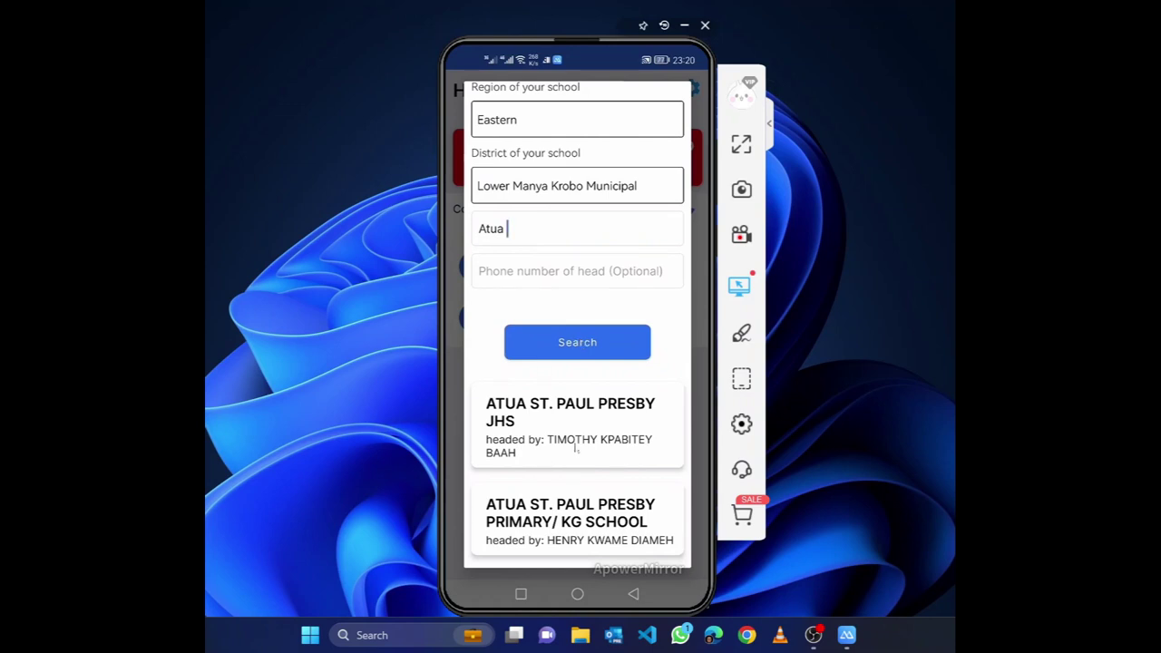
pyautogui.scroll(-1, 567, 285)
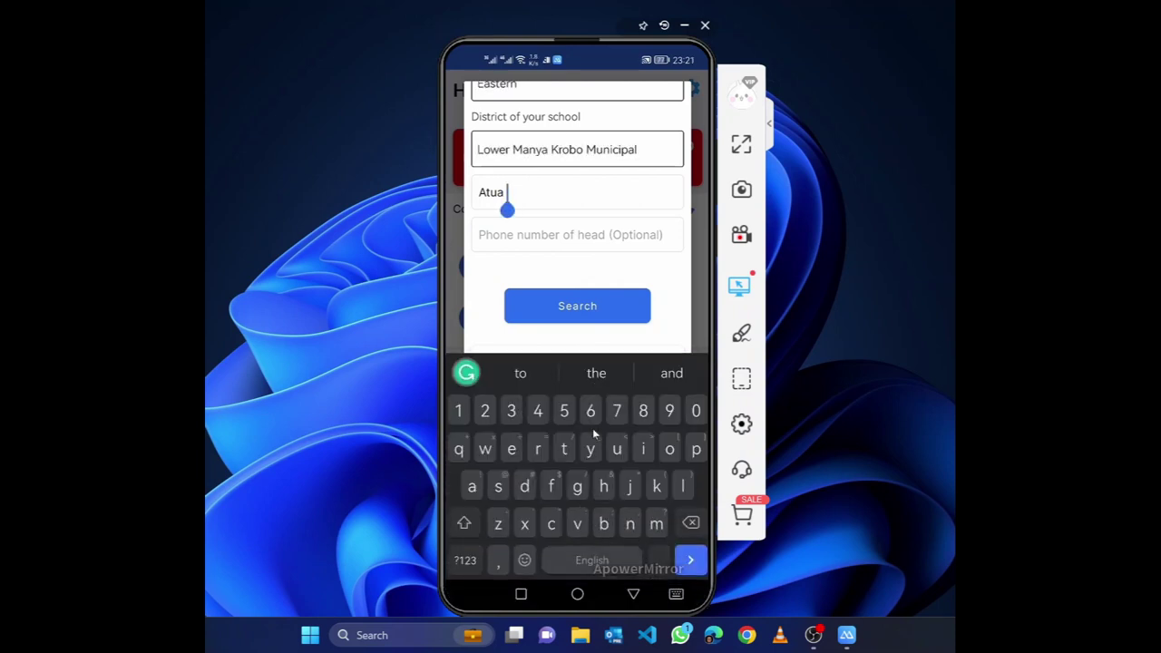
# Replace 'Atua' with 'Kpong' in the school name field and scroll the results.
pyautogui.press('BackSpace')
pyautogui.press('BackSpace')
pyautogui.press('BackSpace')
pyautogui.press('BackSpace')
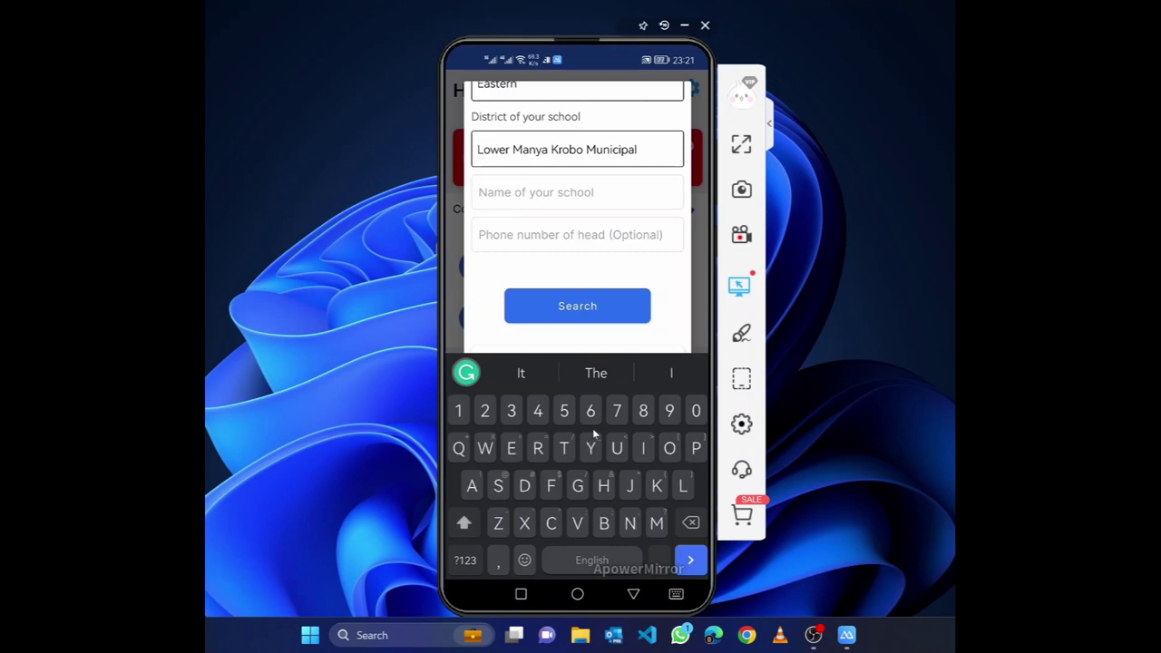
pyautogui.write('Kp')
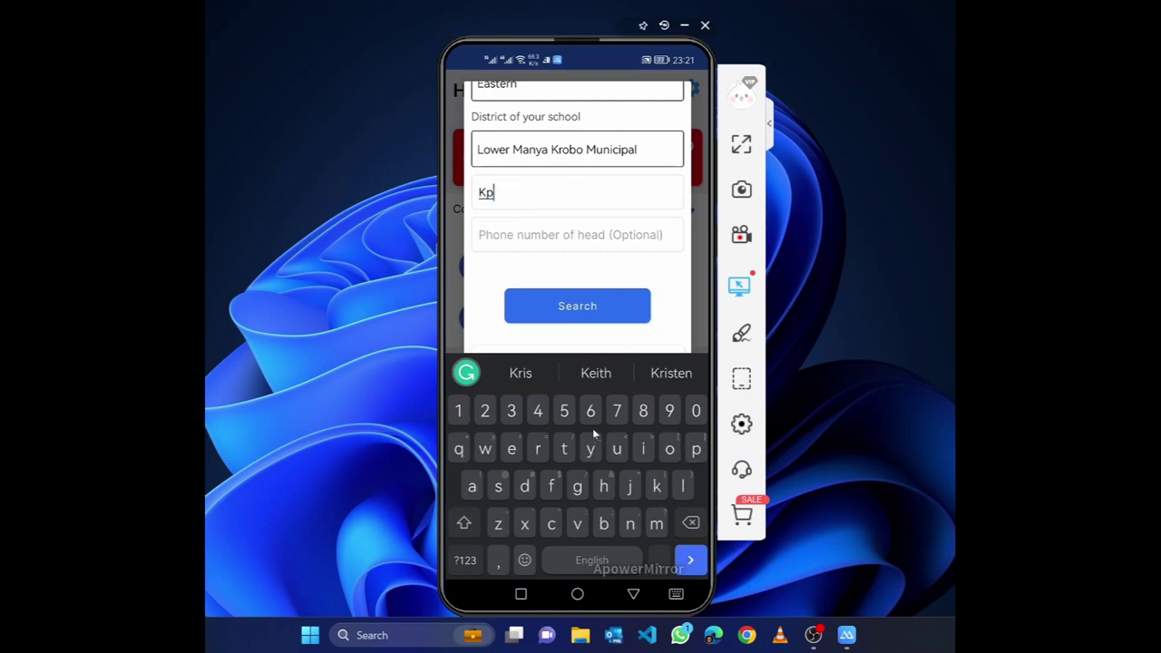
pyautogui.write('ong')
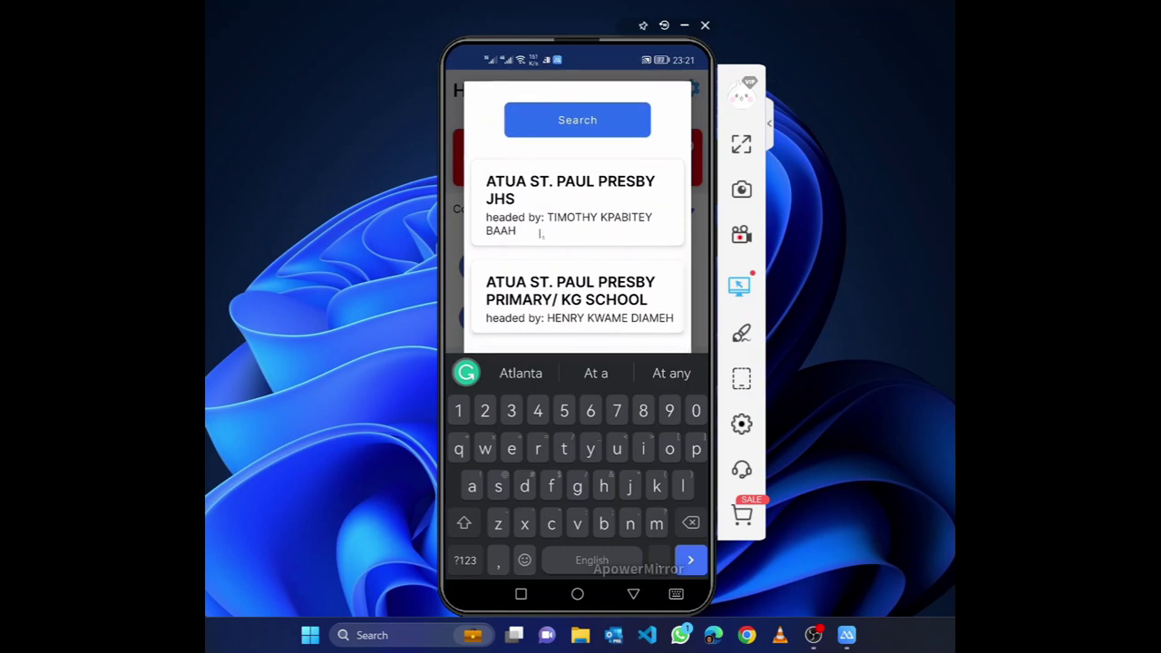
pyautogui.scroll(-1, 540, 234)
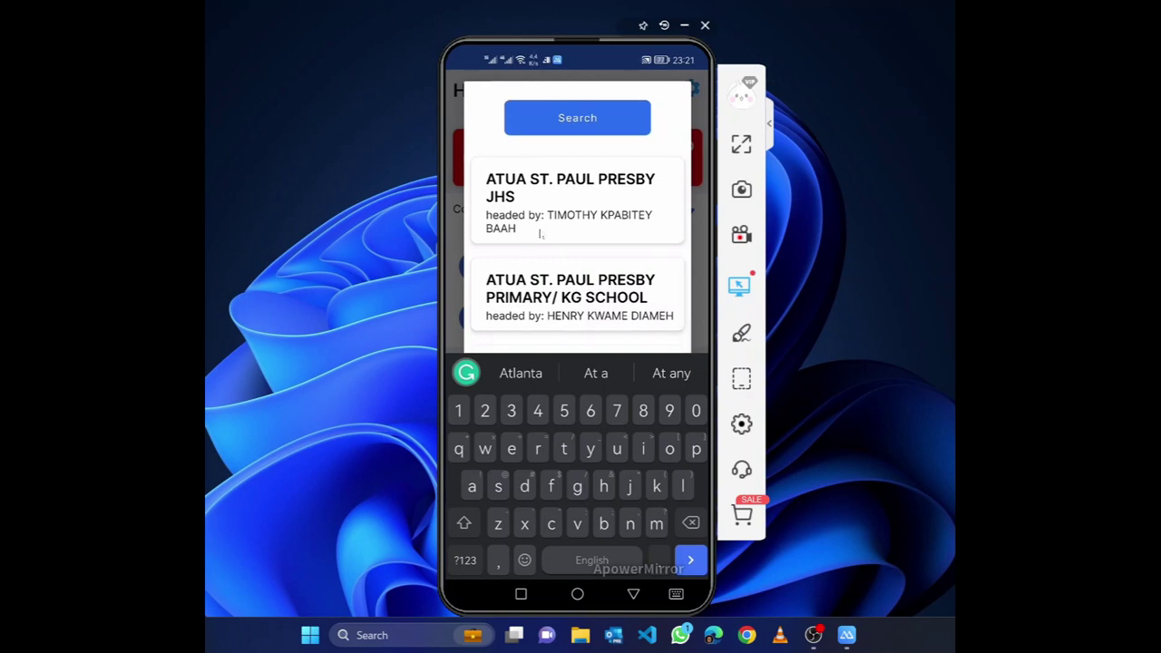
# Choose ATUA ST. PAUL PRESBY PRIMARY/ KG SCHOOL and open the Bio Data section.
pyautogui.click(540, 234)
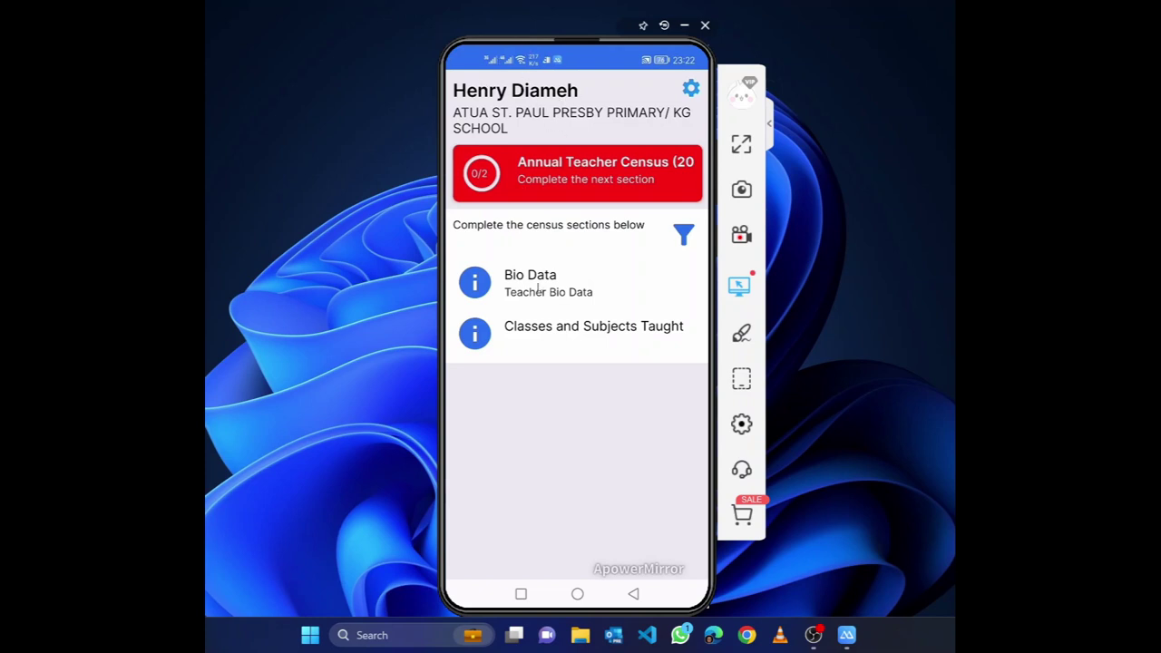
pyautogui.click(600, 295)
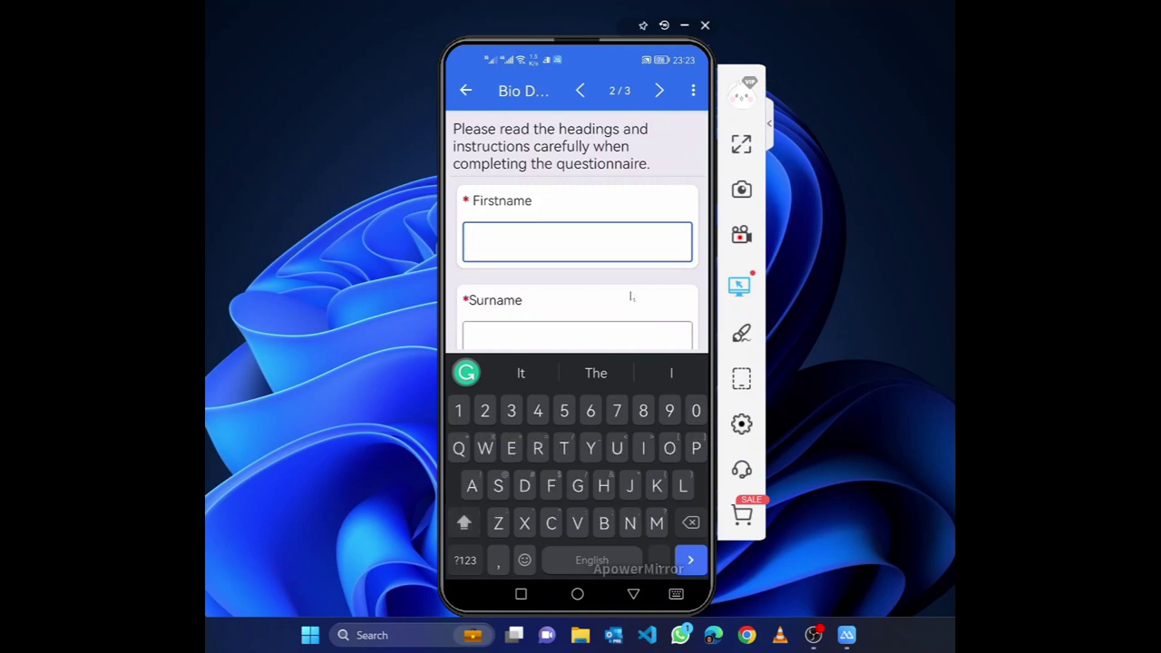
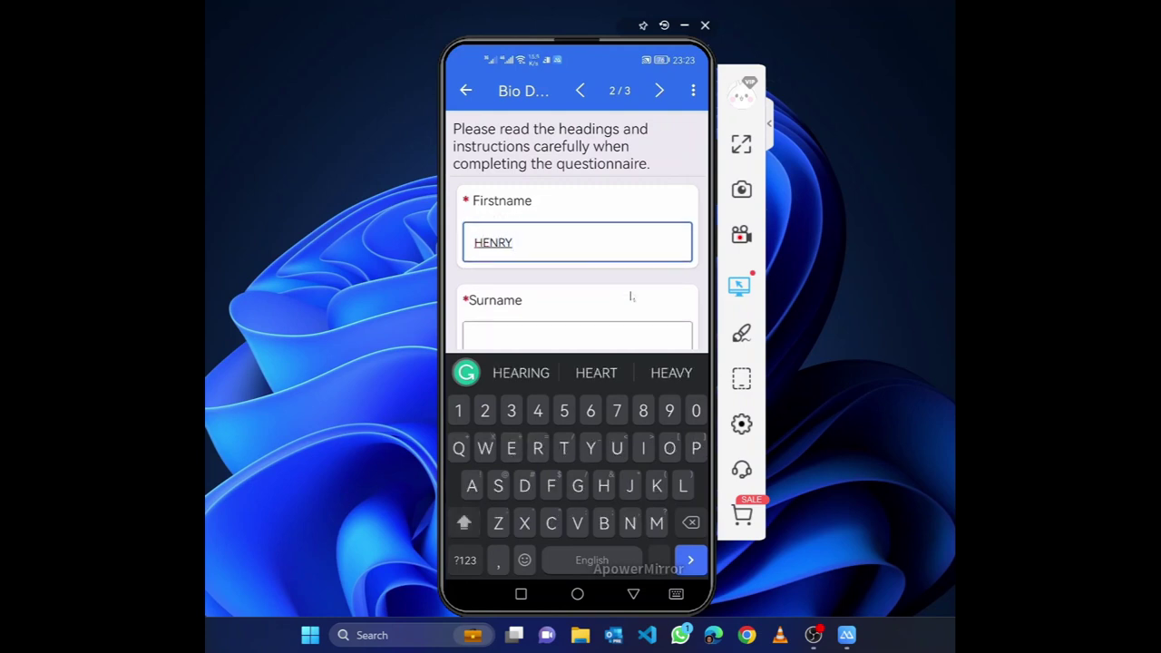
# Enter the teacher's first name and surname in capital letters.
pyautogui.press('Return')
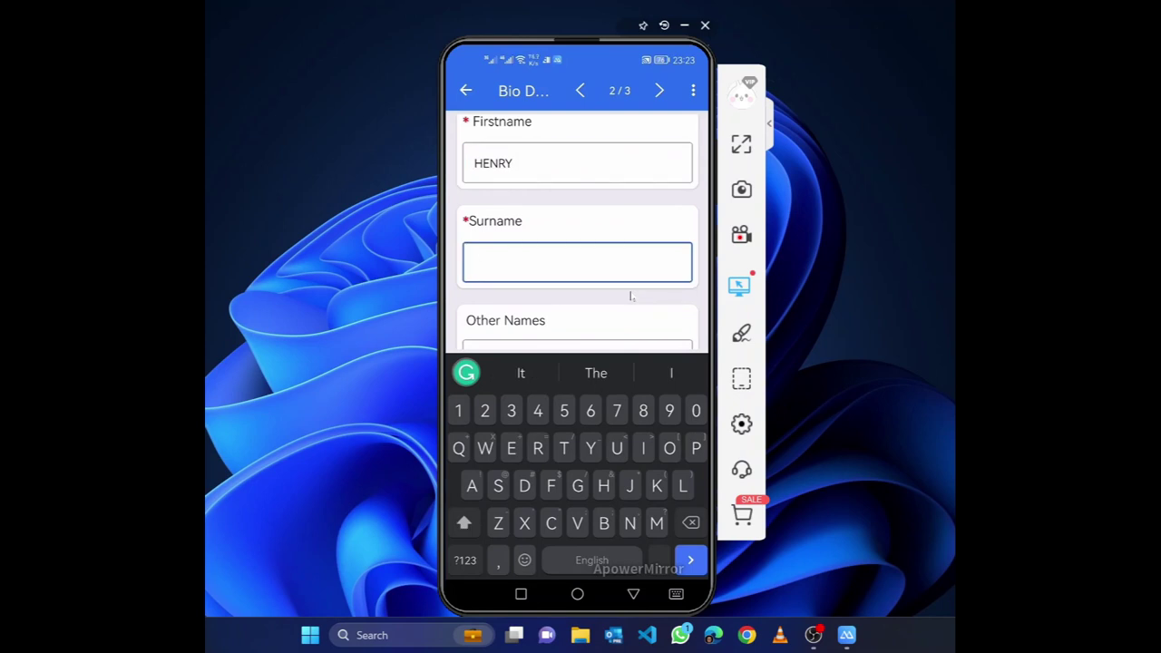
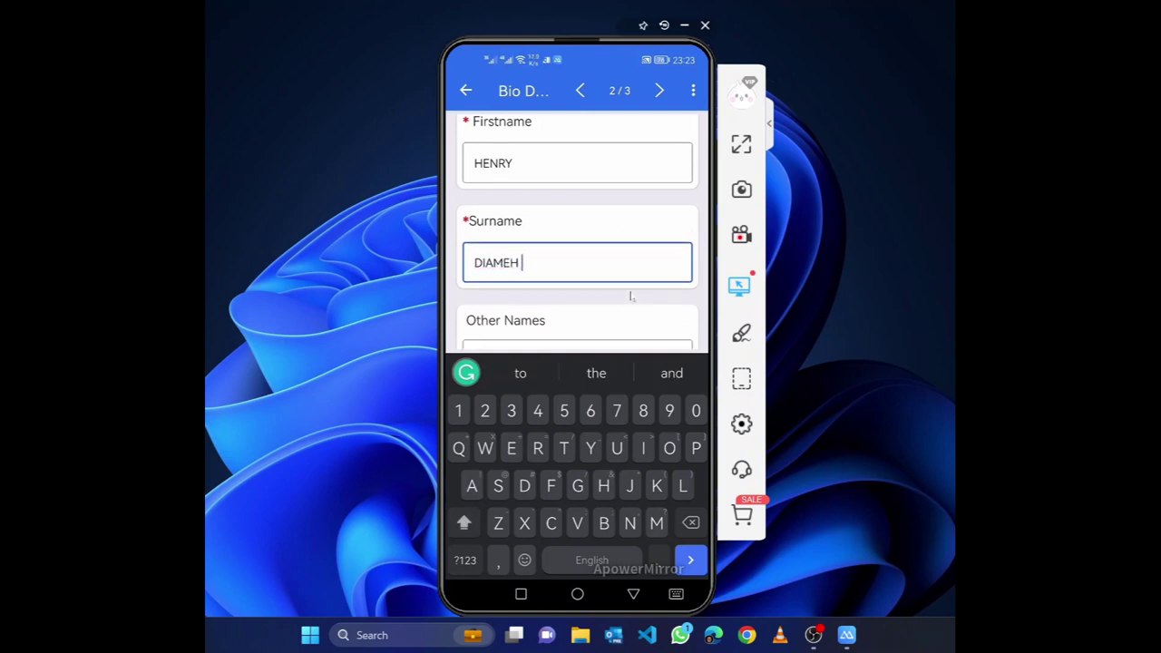
pyautogui.scroll(-1, 631, 296)
# Fill in the teacher's Other Names field in capitals.
pyautogui.click(630, 296)
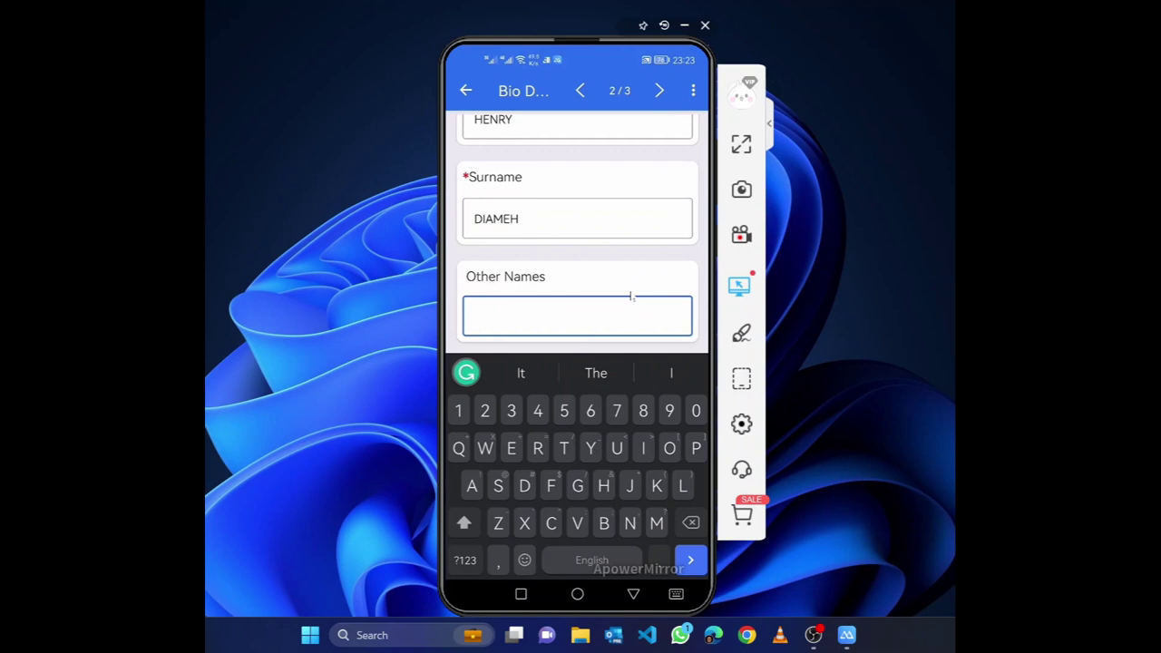
pyautogui.write('Kea')
pyautogui.press('BackSpace')
pyautogui.press('BackSpace')
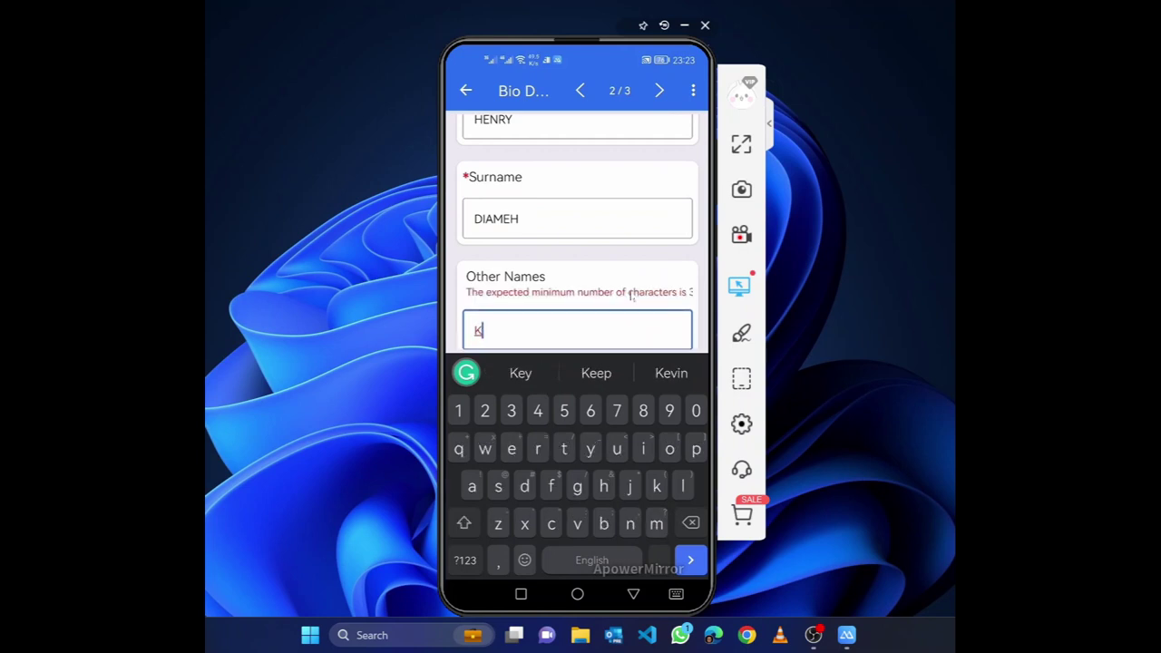
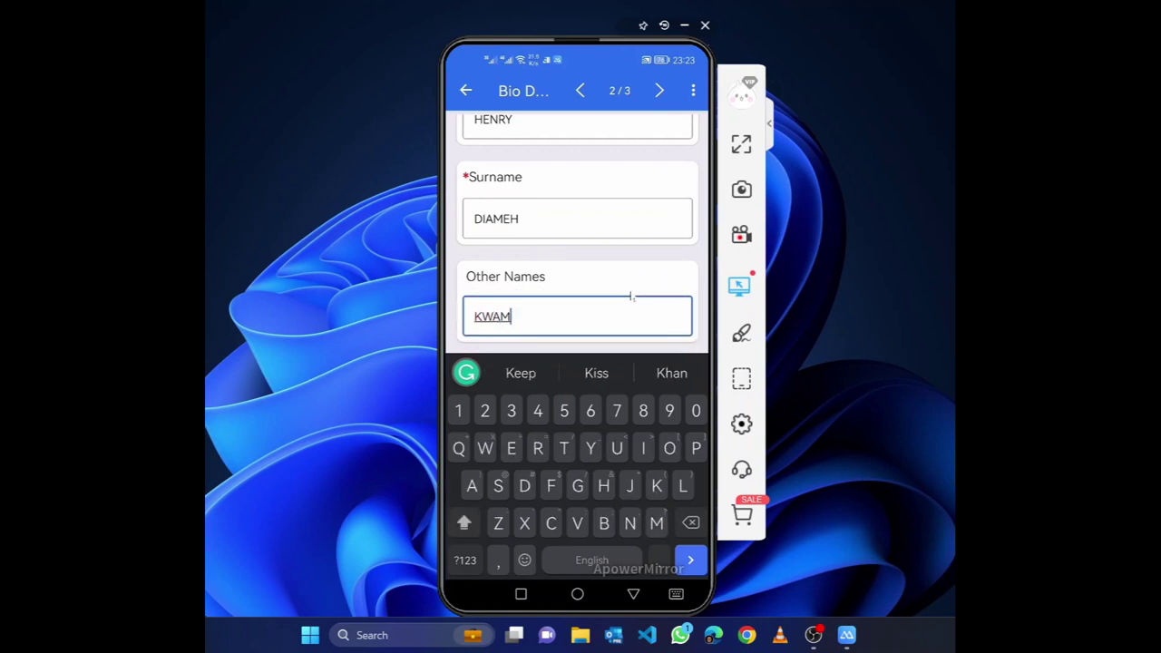
pyautogui.scroll(-3, 631, 296)
# Set Sex to Male and bring up the Date of Birth calendar.
pyautogui.click(631, 295)
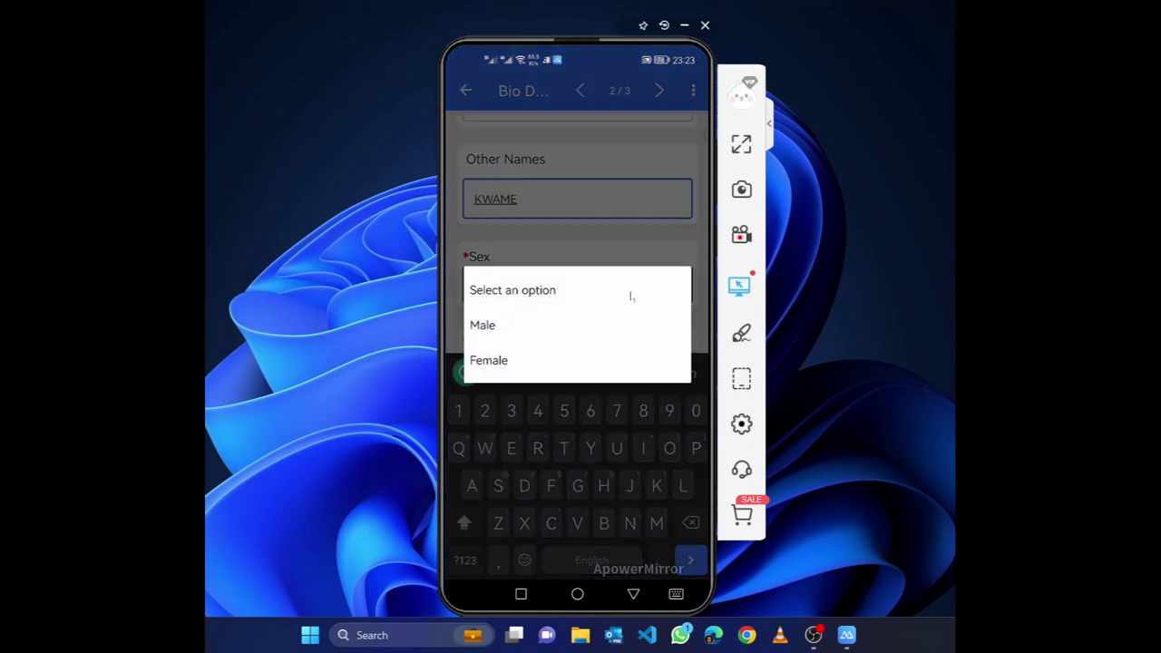
pyautogui.click(496, 332)
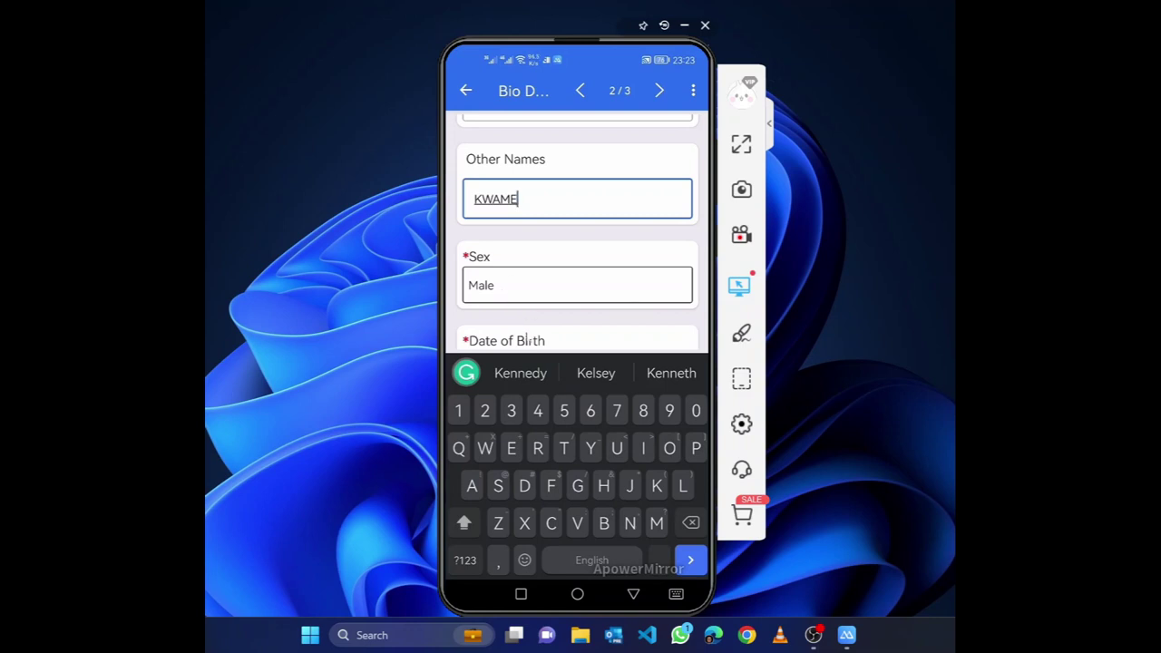
pyautogui.scroll(-1, 527, 331)
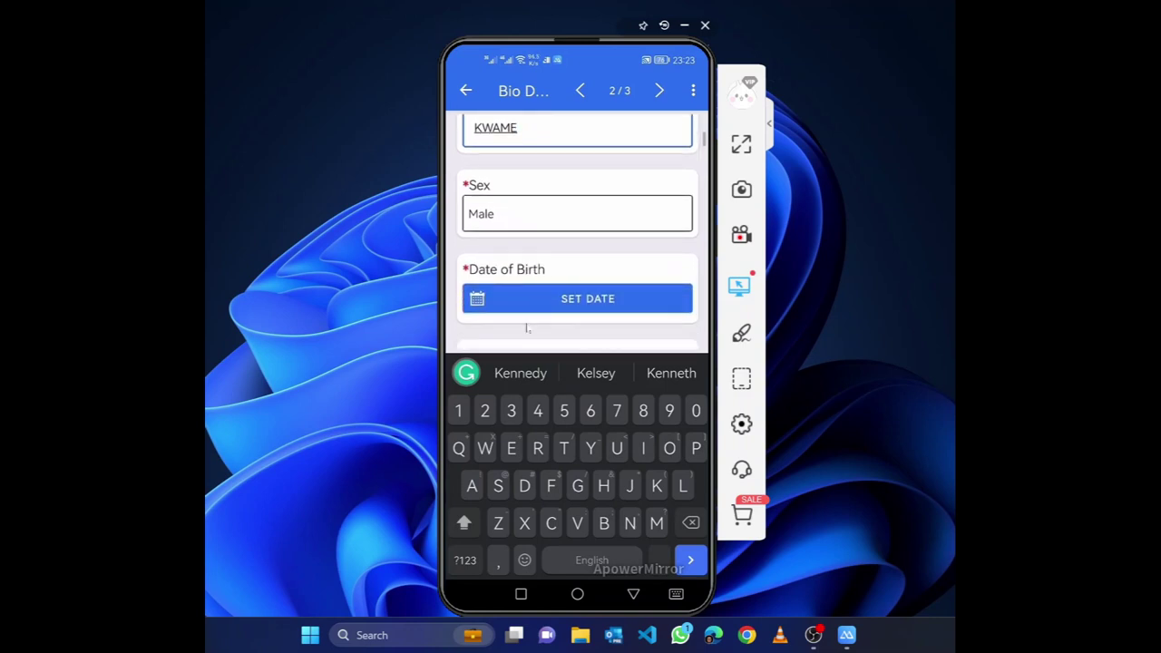
pyautogui.click(526, 317)
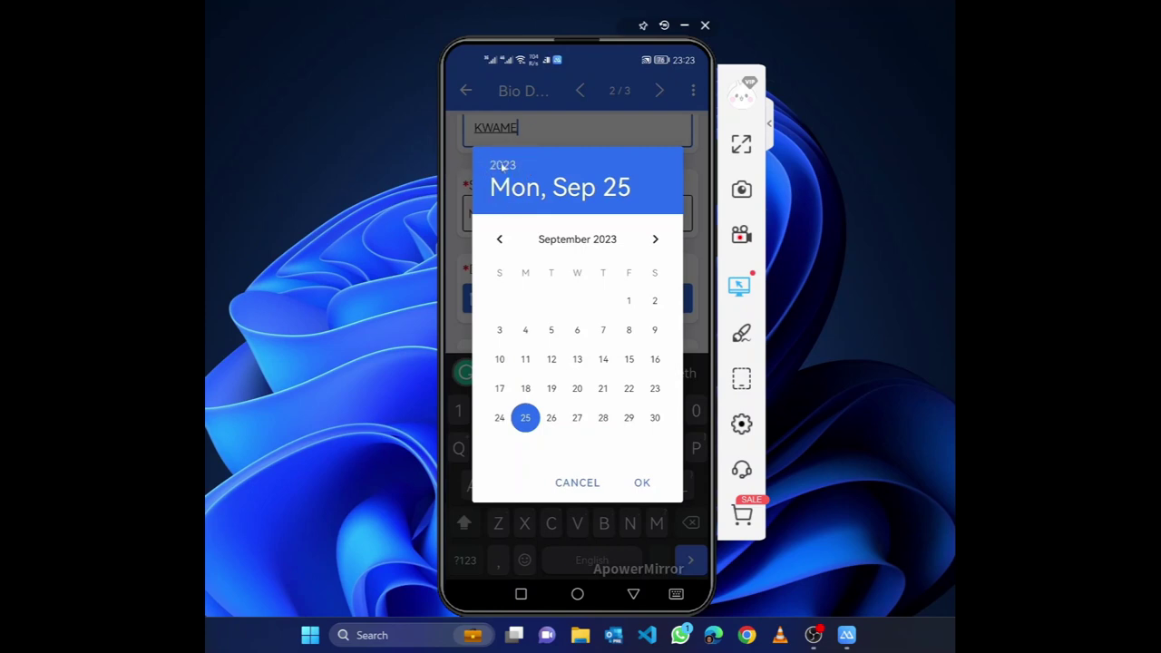
# Change the date-of-birth calendar year to 1980 and page back toward March.
pyautogui.click(502, 165)
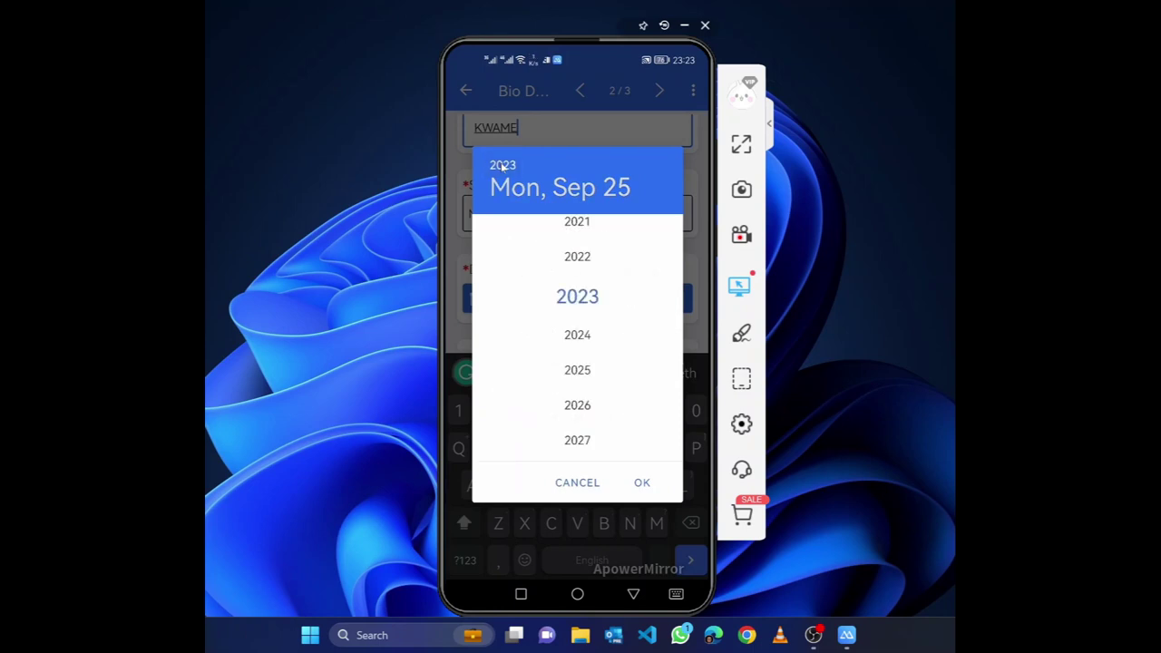
pyautogui.scroll(10, 576, 336)
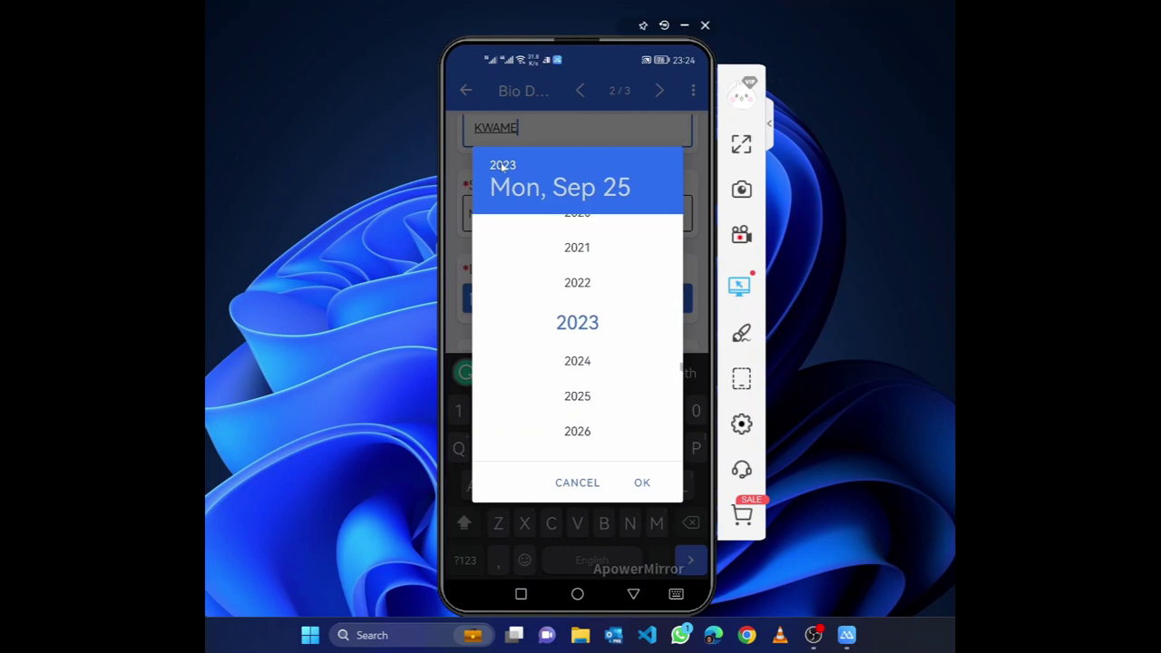
pyautogui.scroll(10, 577, 336)
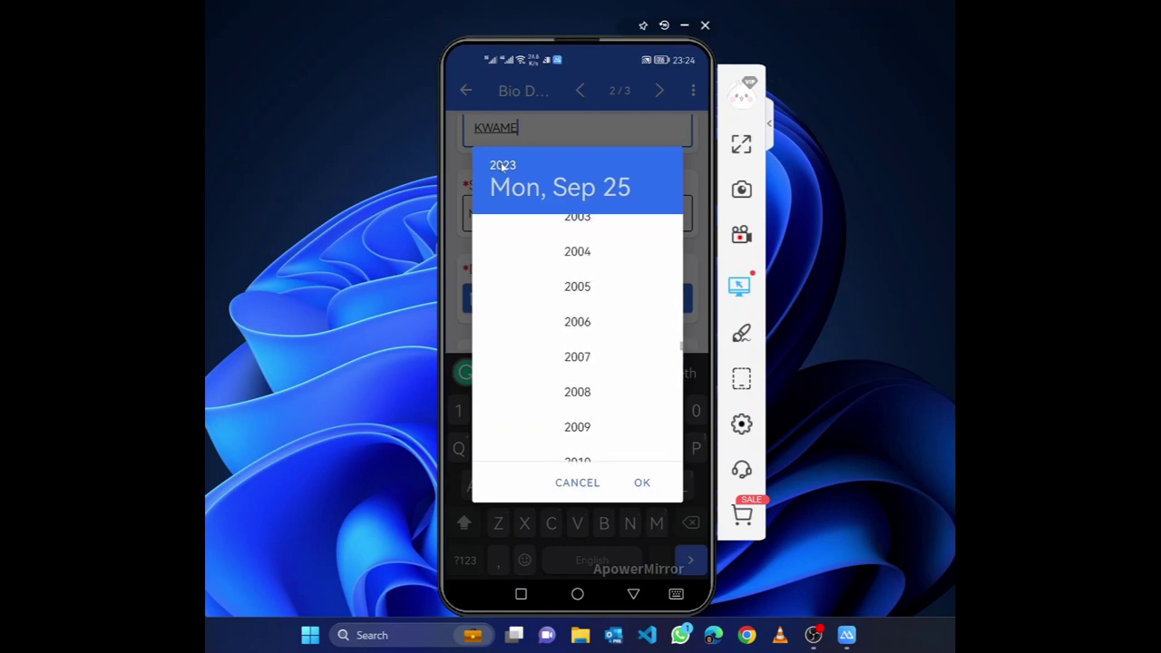
pyautogui.scroll(3, 503, 167)
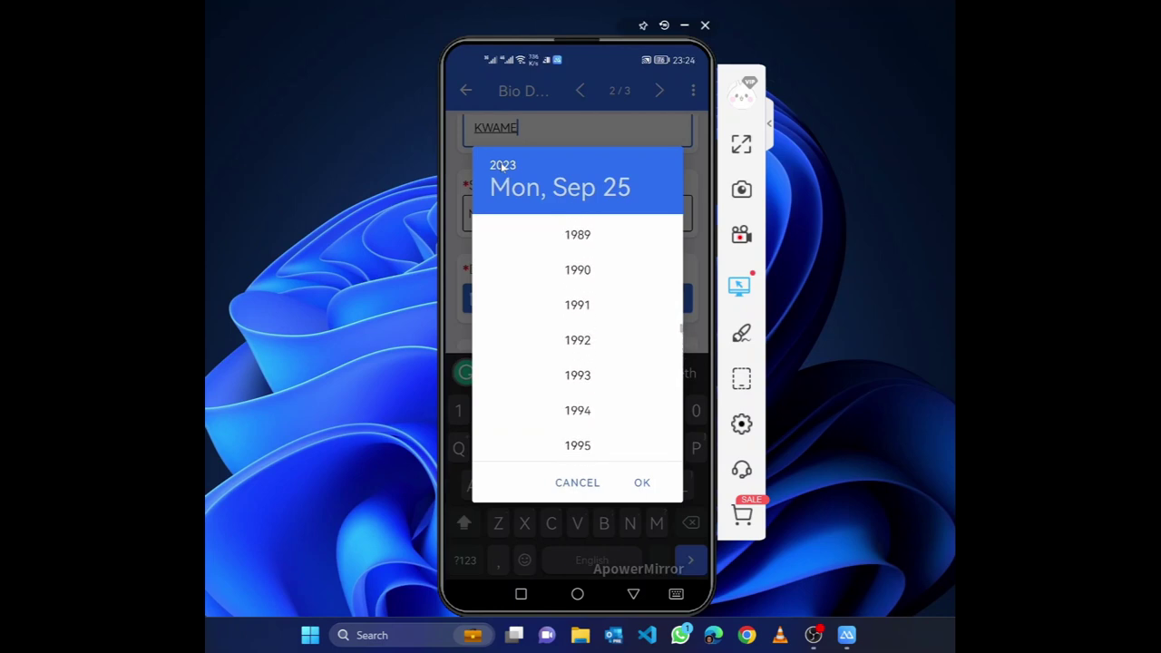
pyautogui.scroll(5, 503, 167)
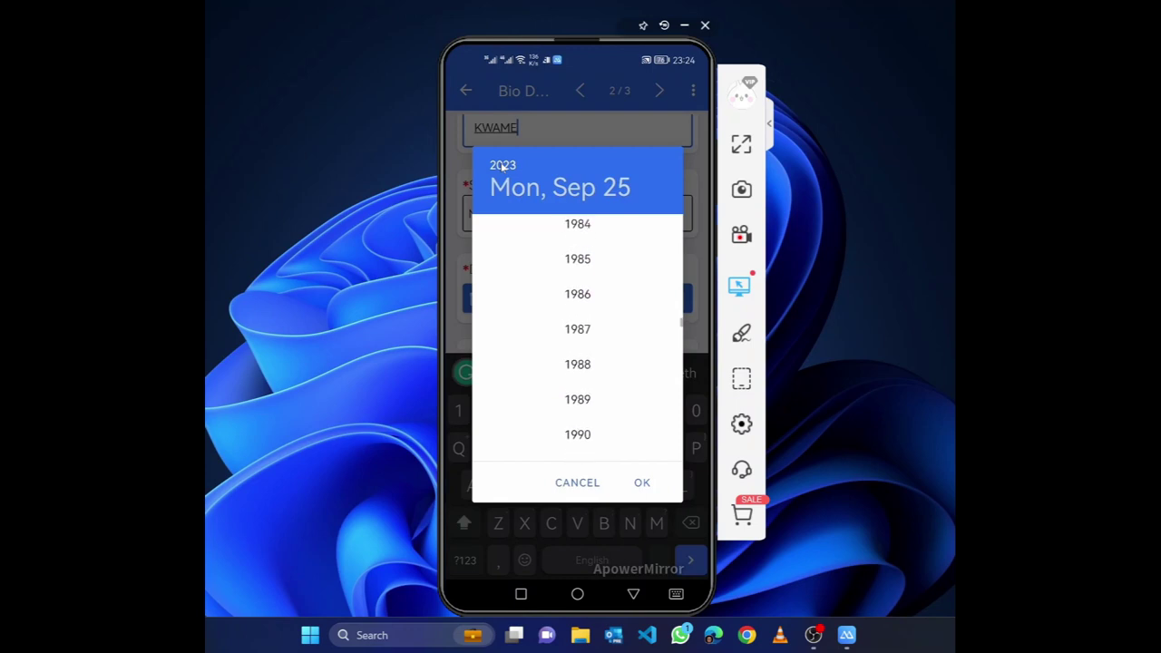
pyautogui.scroll(1, 503, 167)
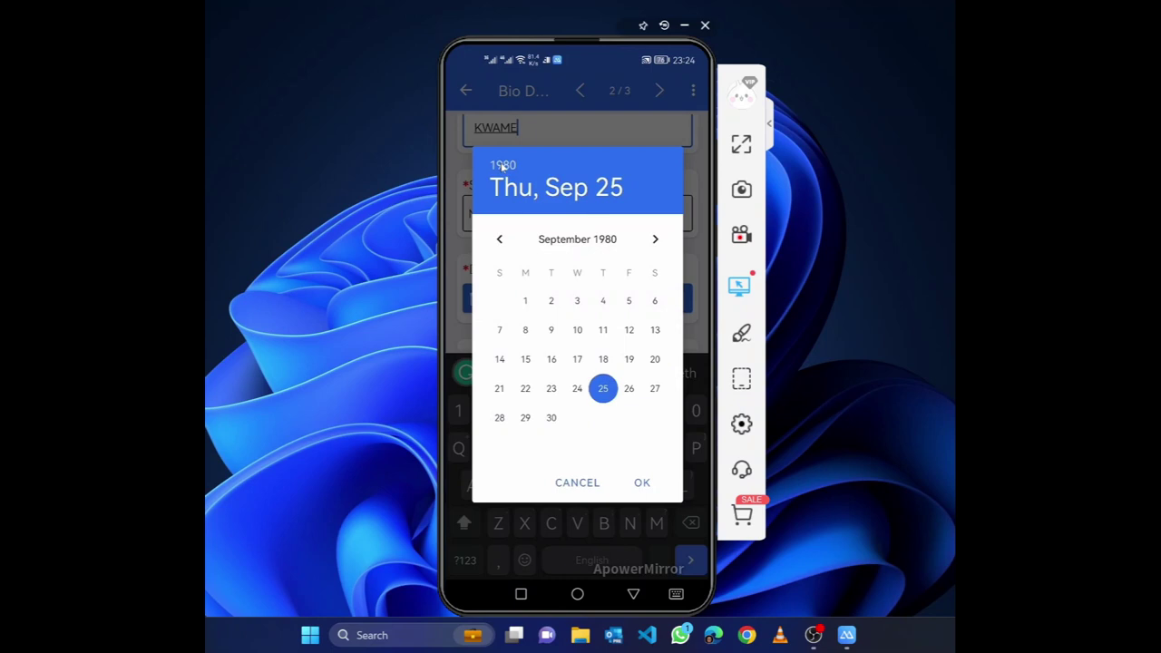
pyautogui.click(499, 239)
pyautogui.click(499, 238)
pyautogui.click(499, 238)
pyautogui.click(498, 239)
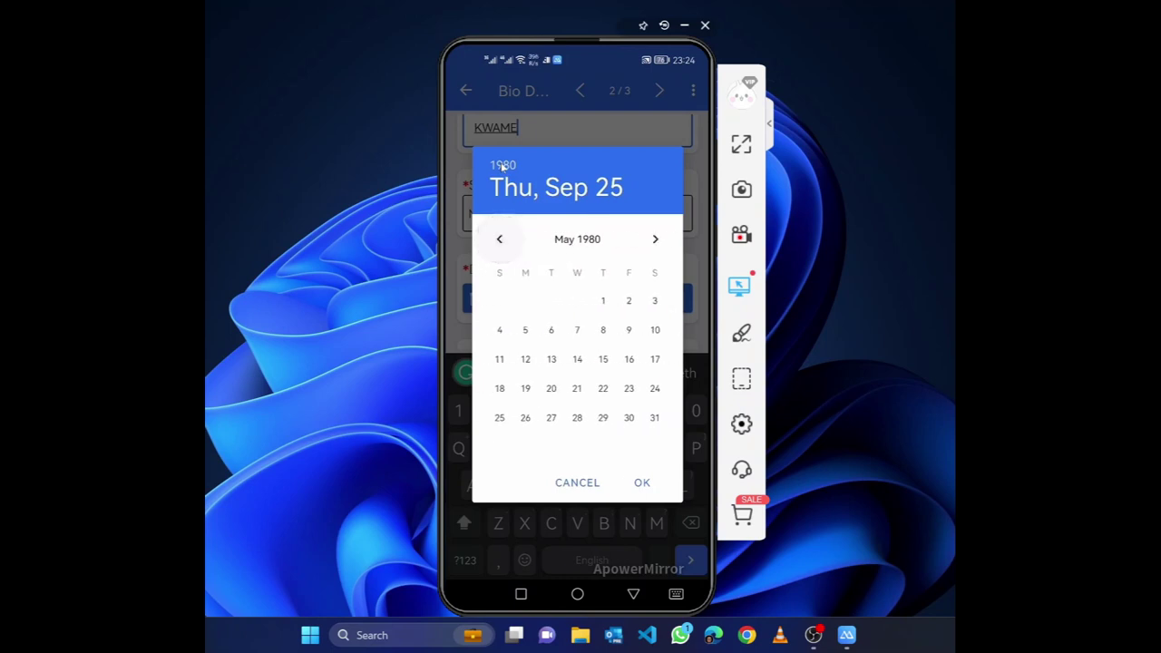
pyautogui.click(499, 239)
pyautogui.click(499, 239)
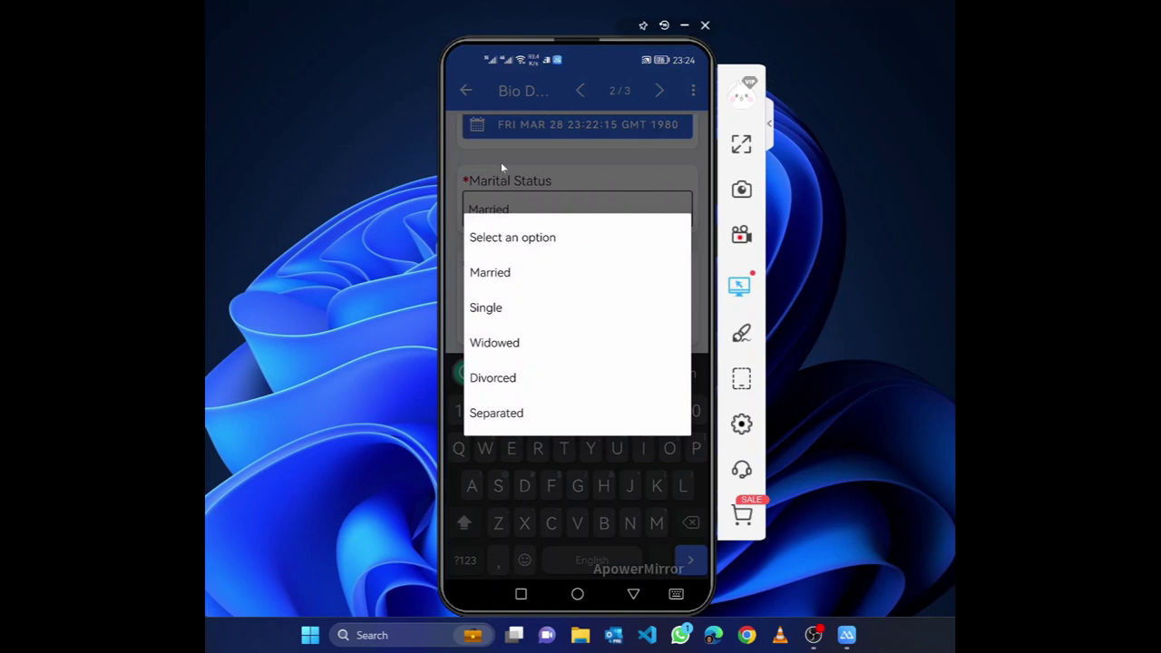
# Keep Marital Status as Married and enter the teacher's ten-digit phone number.
pyautogui.click(502, 167)
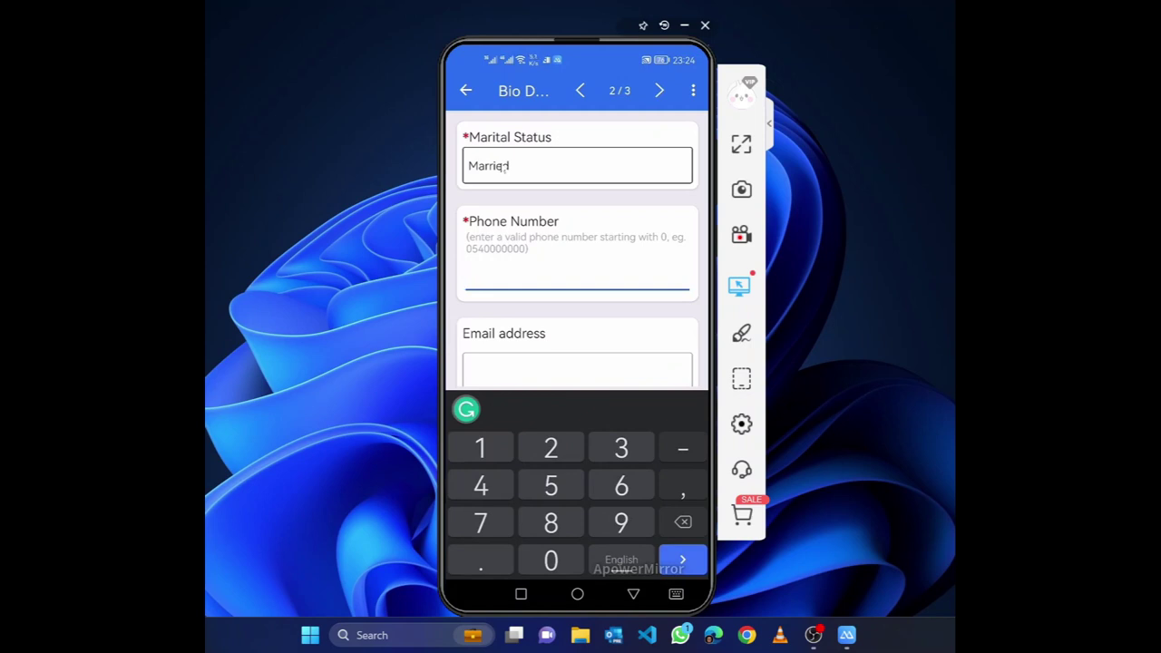
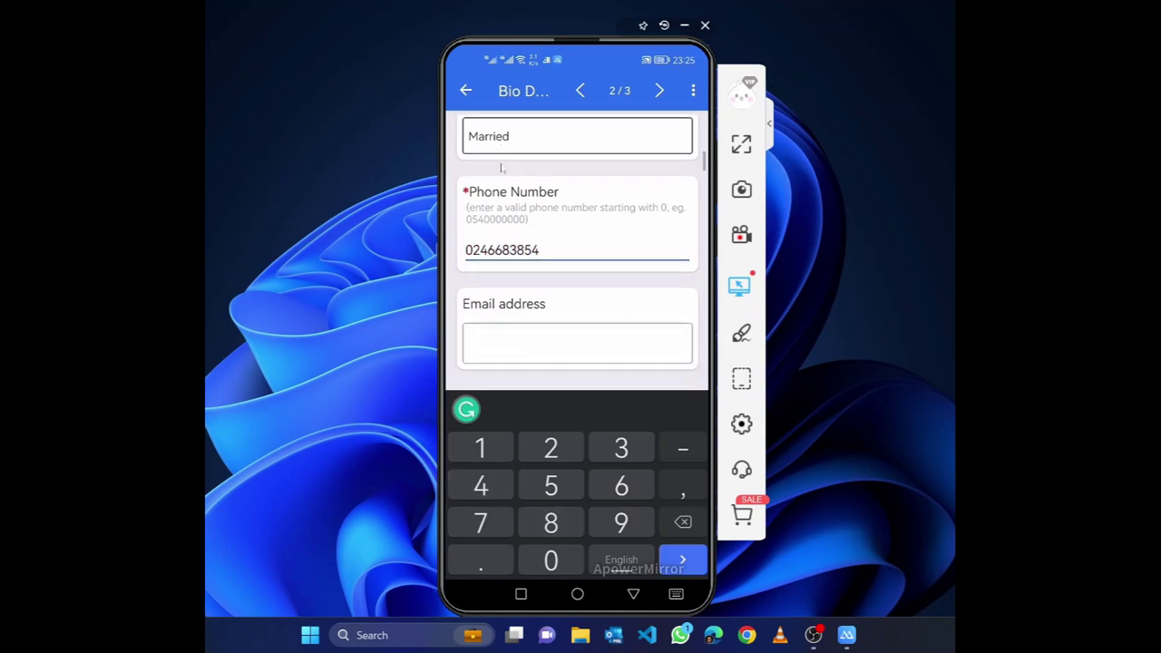
pyautogui.scroll(-2, 501, 167)
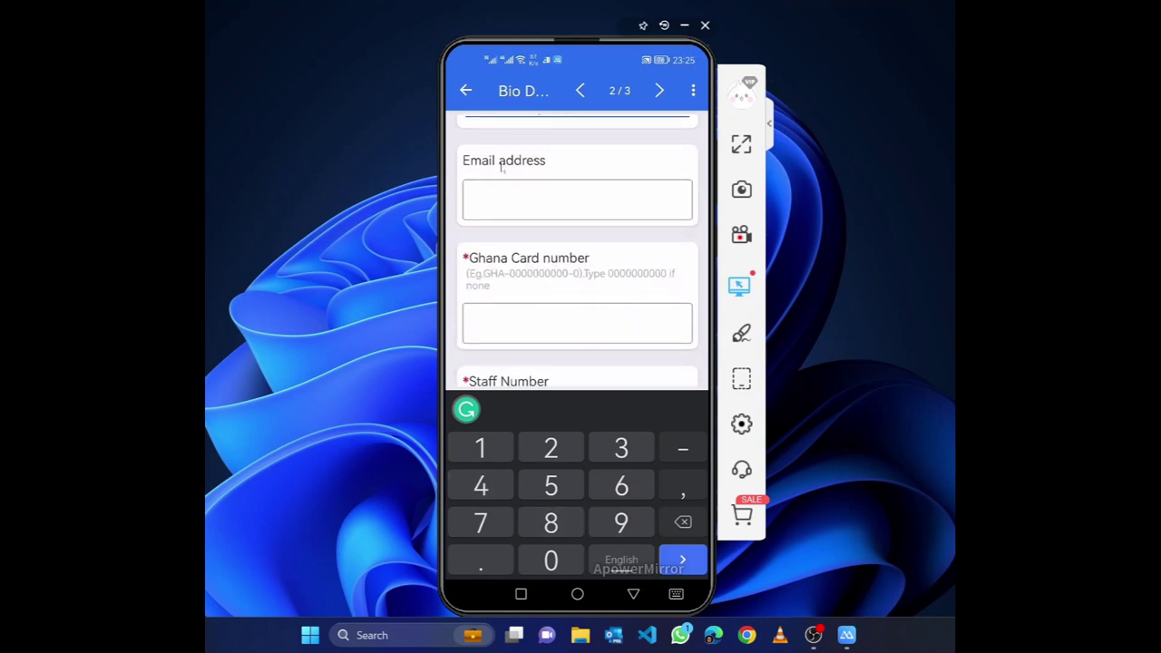
pyautogui.scroll(2, 501, 168)
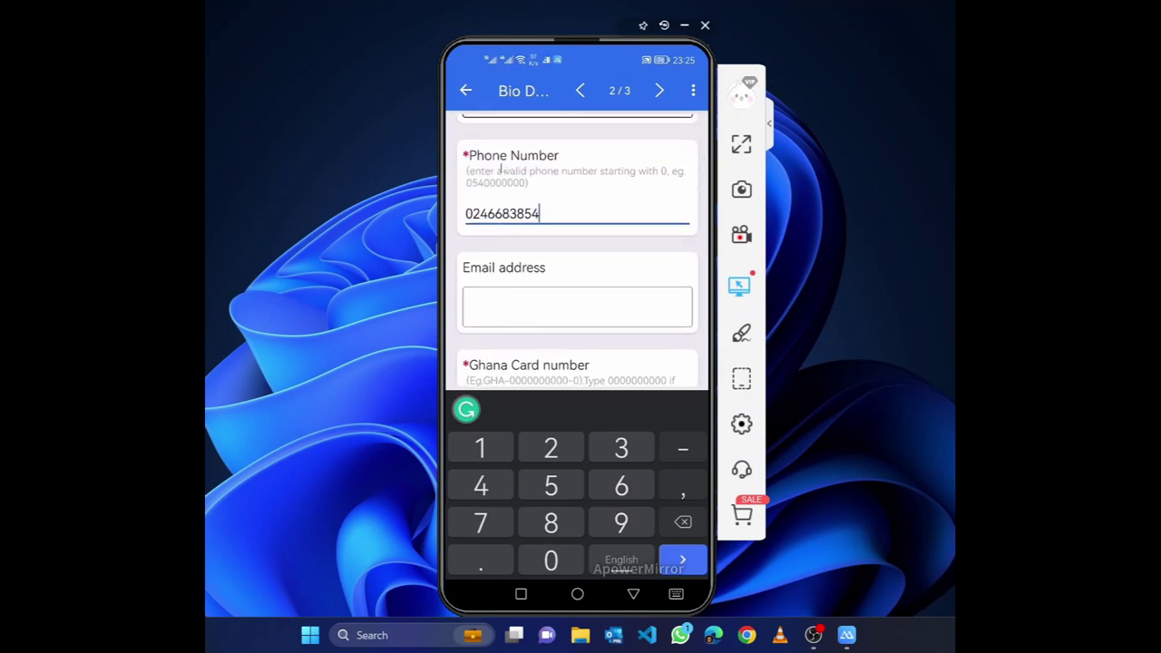
# Move to the Ghana Card number field and fill it with placeholder zeros.
pyautogui.scroll(-1, 501, 167)
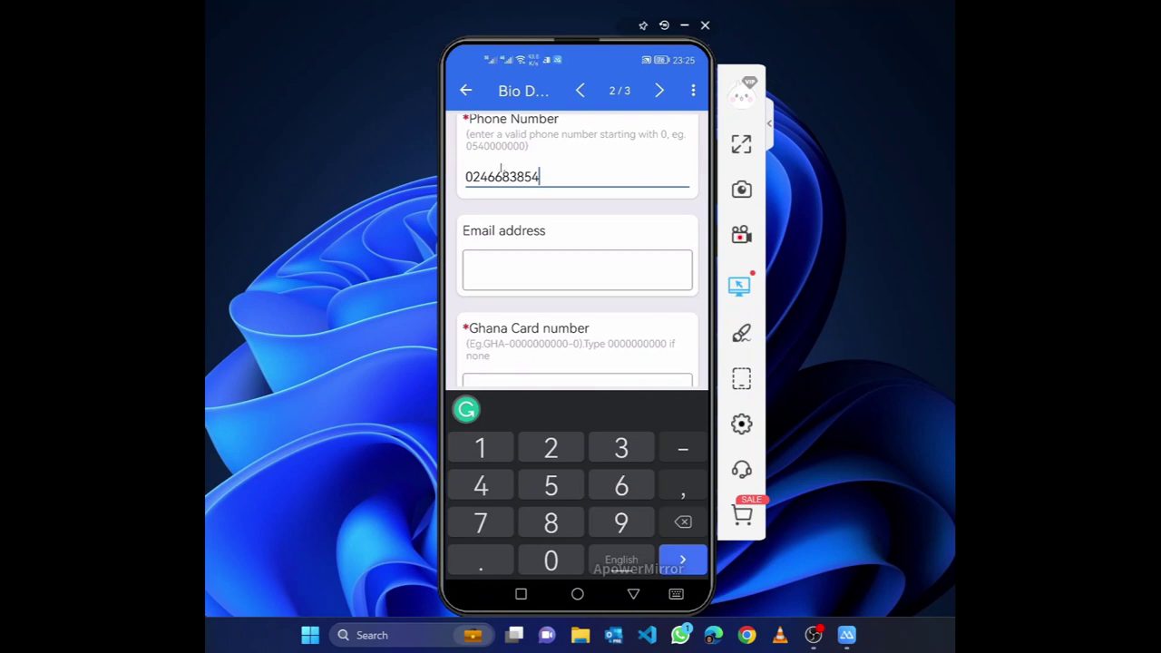
pyautogui.scroll(-2, 500, 168)
pyautogui.press('Tab')
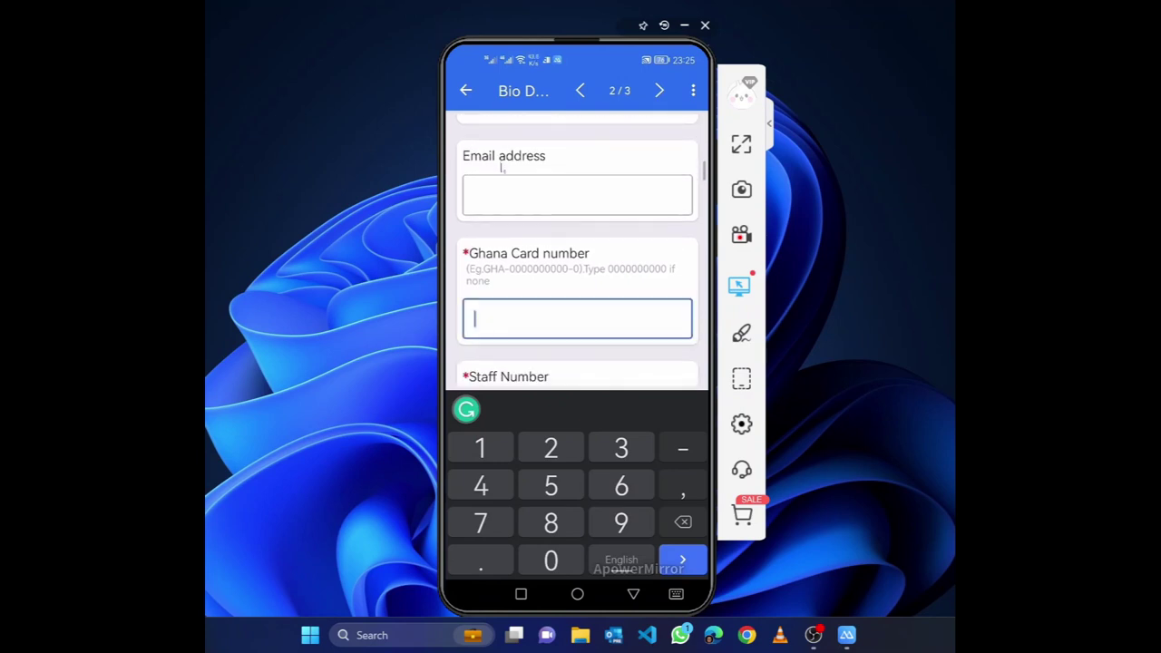
pyautogui.scroll(1, 500, 168)
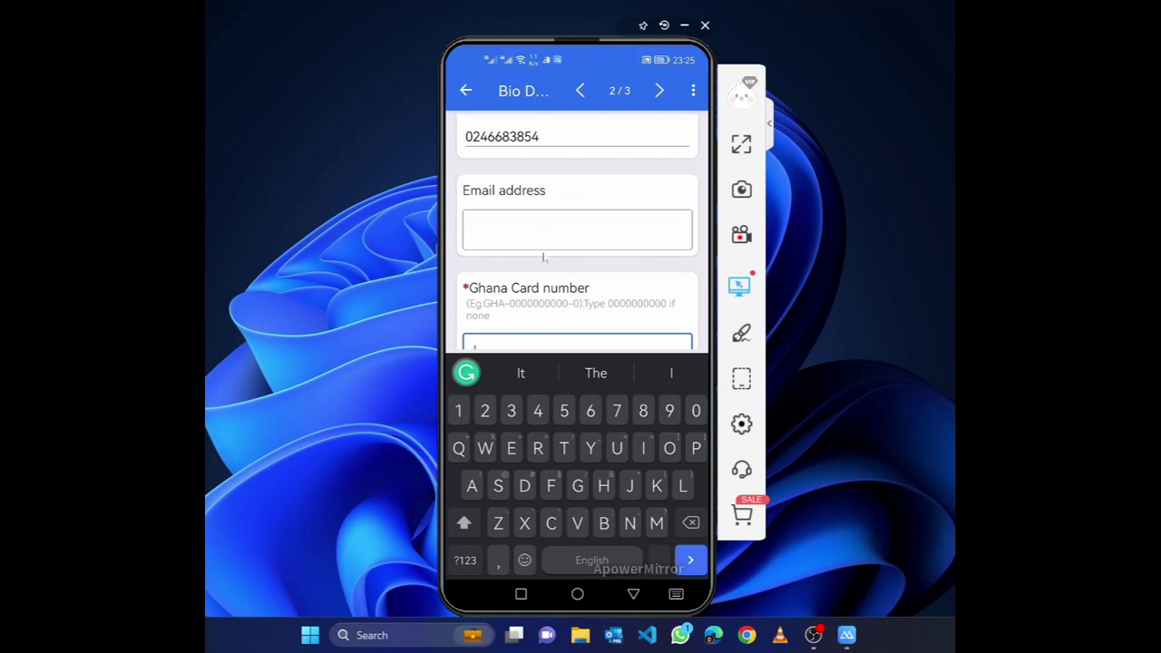
pyautogui.moveTo(543, 303); pyautogui.dragTo(535, 240)
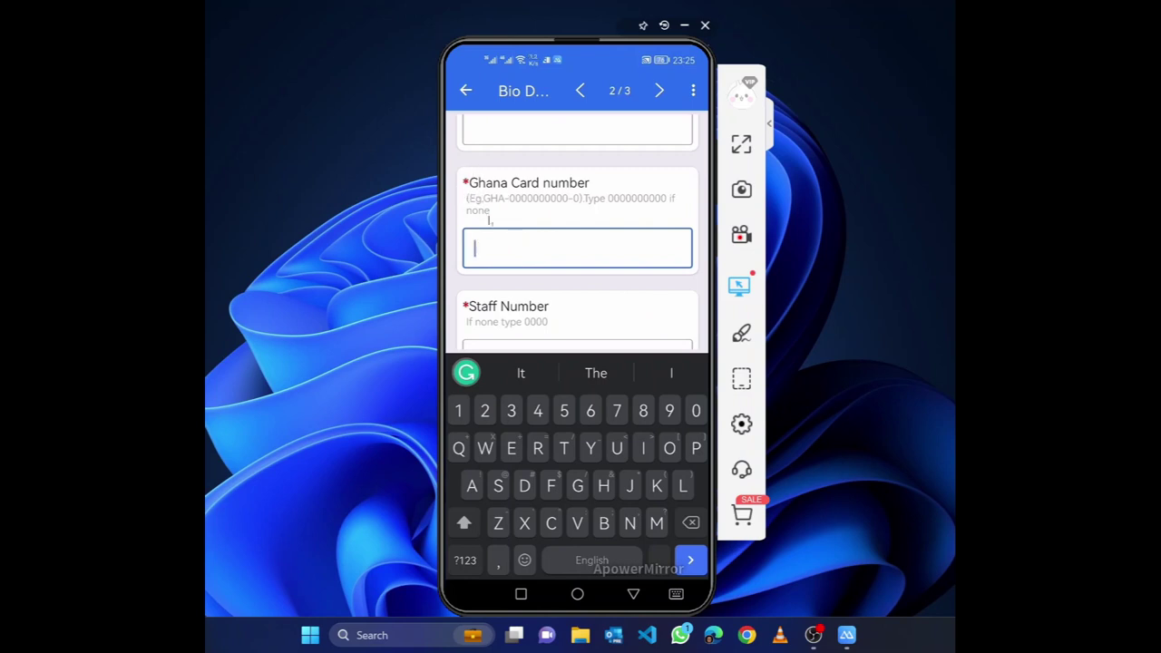
pyautogui.write('00')
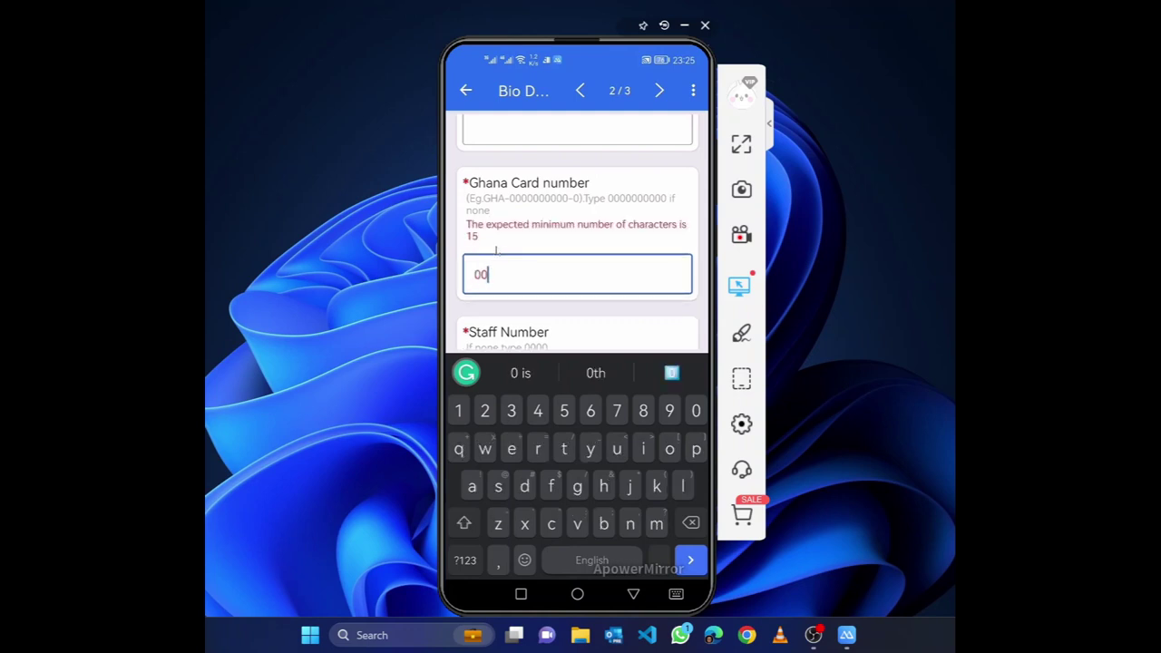
pyautogui.write('000000000')
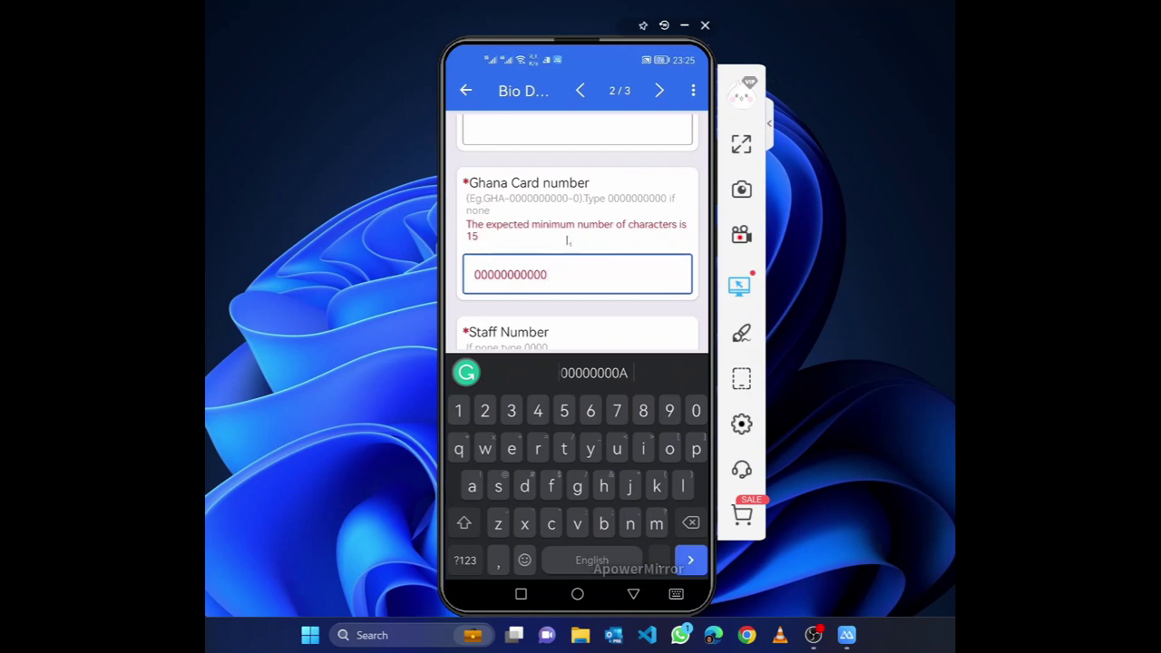
# Delete the placeholder zeros so the Ghana Card number field is empty.
pyautogui.scroll(1, 567, 240)
pyautogui.scroll(-3, 567, 240)
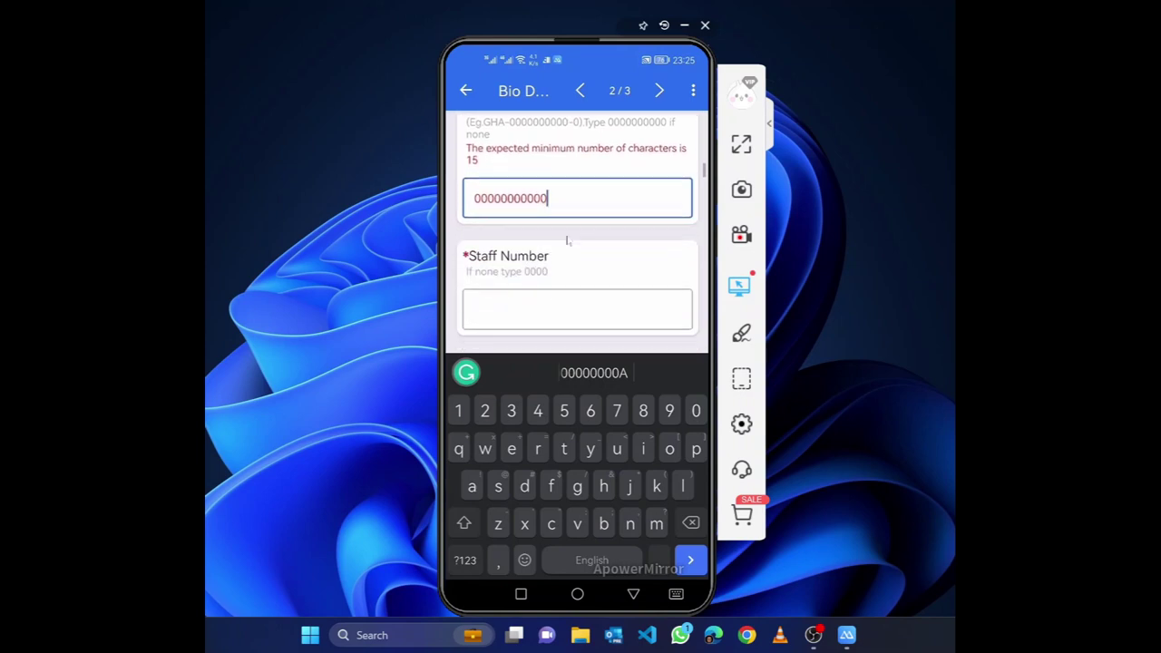
pyautogui.scroll(2, 567, 240)
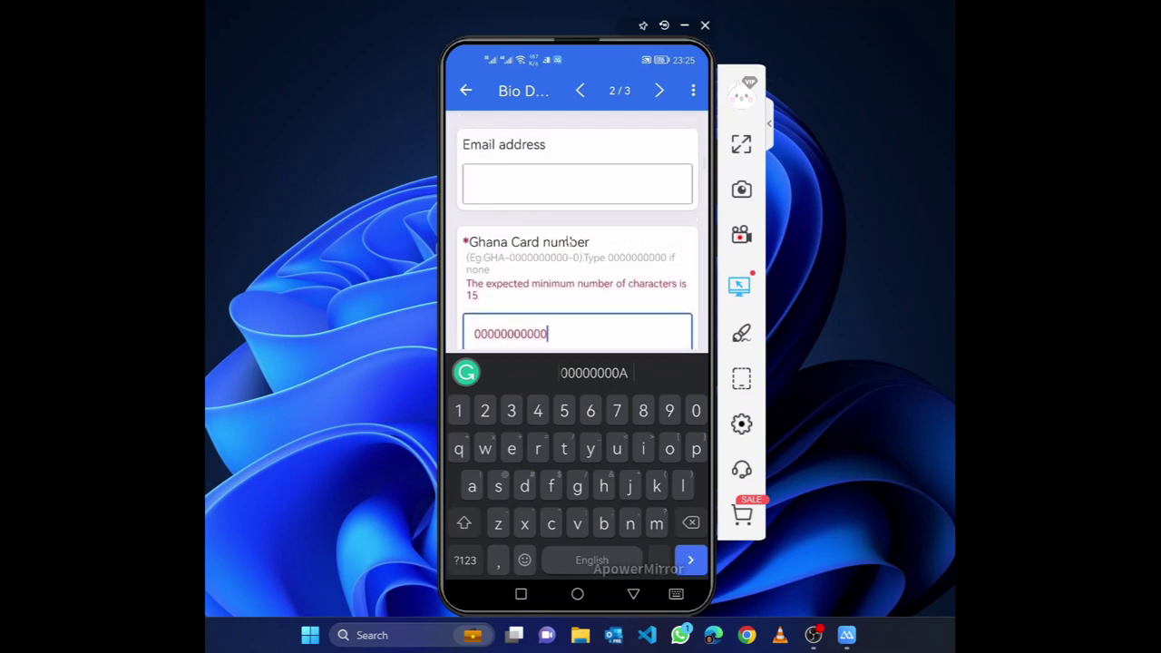
pyautogui.scroll(-1, 569, 241)
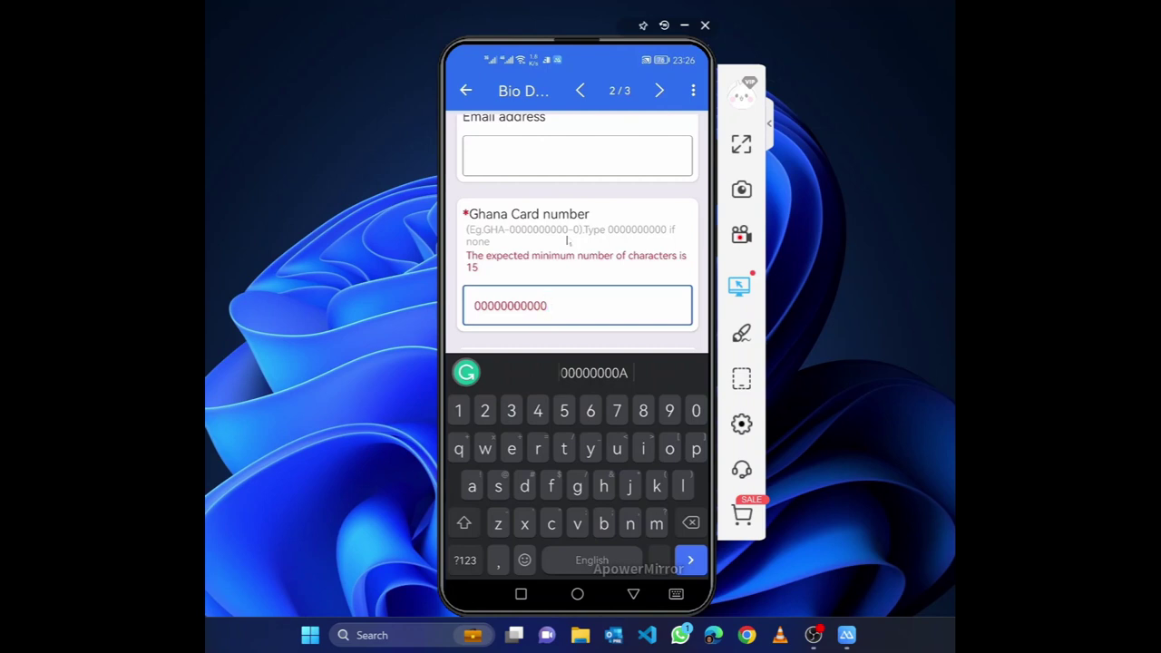
pyautogui.write('00')
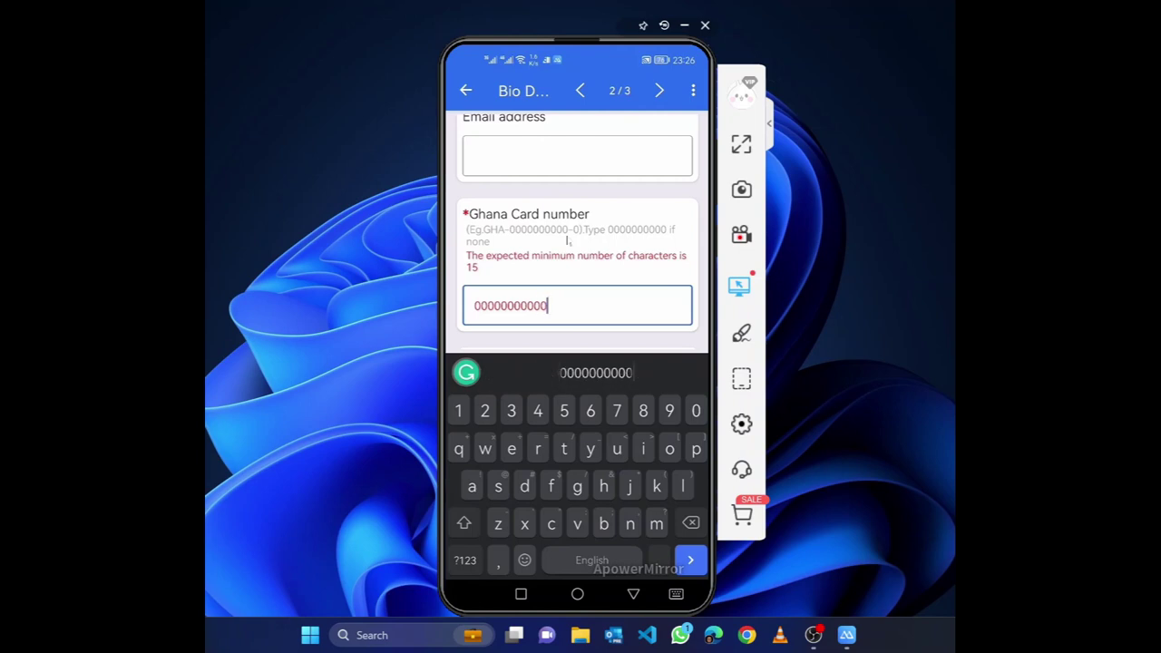
pyautogui.scroll(-1, 567, 241)
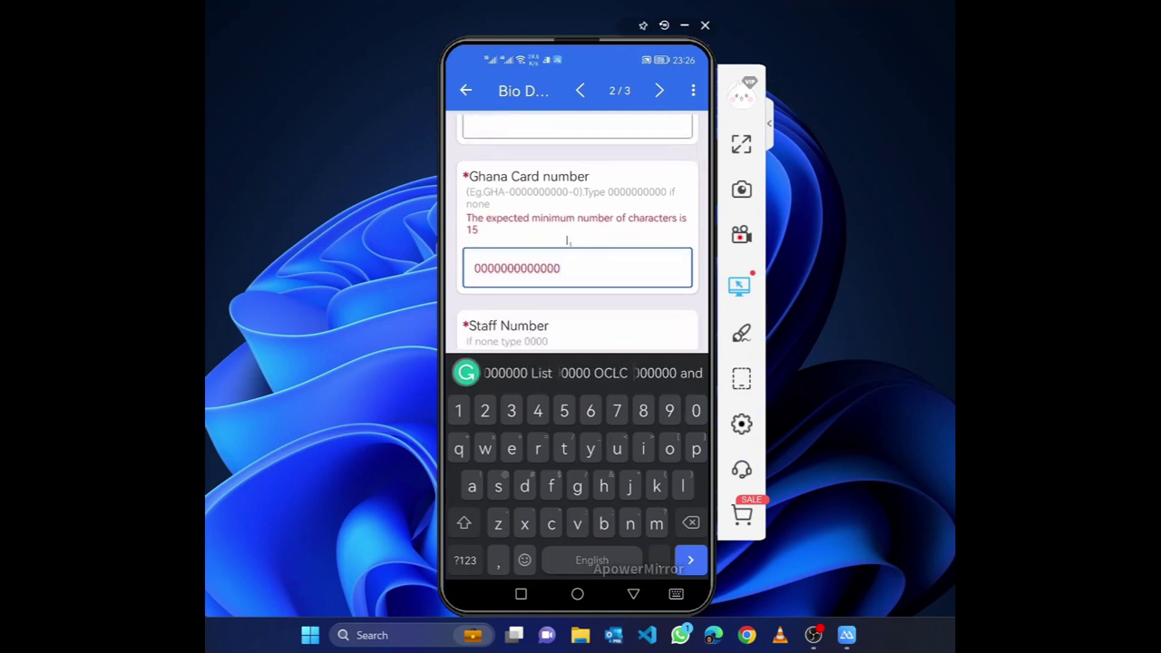
pyautogui.press('BackSpace')
pyautogui.press('BackSpace')
pyautogui.press('BackSpace')
pyautogui.press('BackSpace')
pyautogui.press('BackSpace')
pyautogui.press('BackSpace')
pyautogui.press('BackSpace')
pyautogui.press('BackSpace')
pyautogui.press('BackSpace')
pyautogui.press('BackSpace')
pyautogui.press('BackSpace')
pyautogui.press('BackSpace')
pyautogui.press('BackSpace')
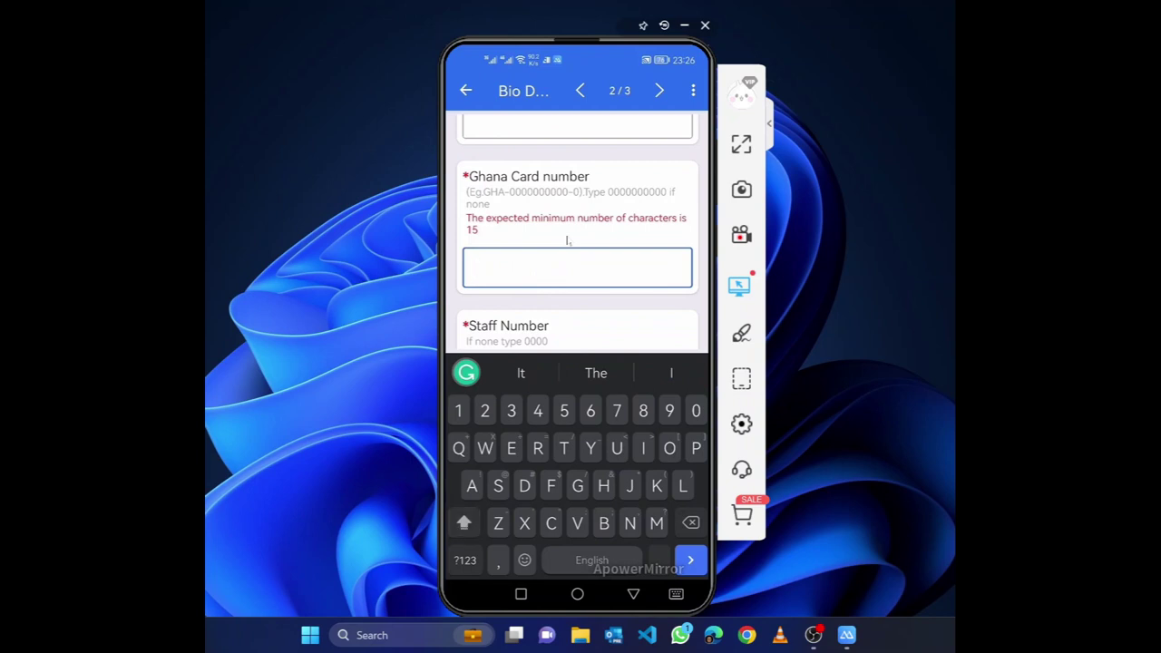
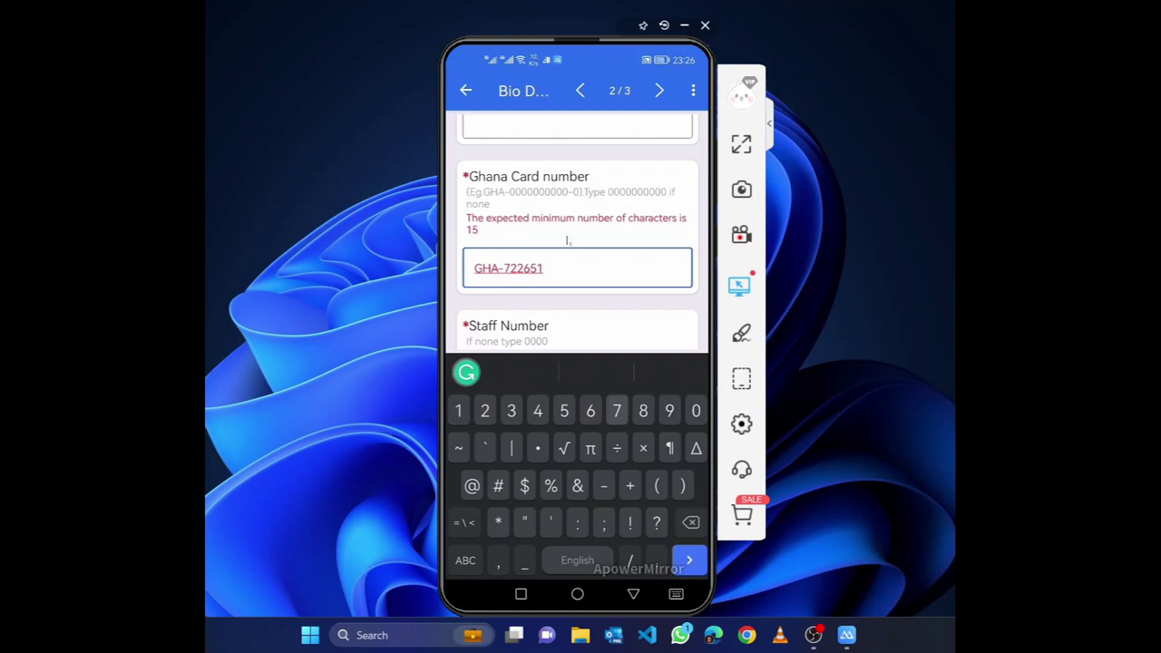
# Enter the teacher's Ghana Card number in GHA- format and advance to Staff Number.
pyautogui.press('Return')
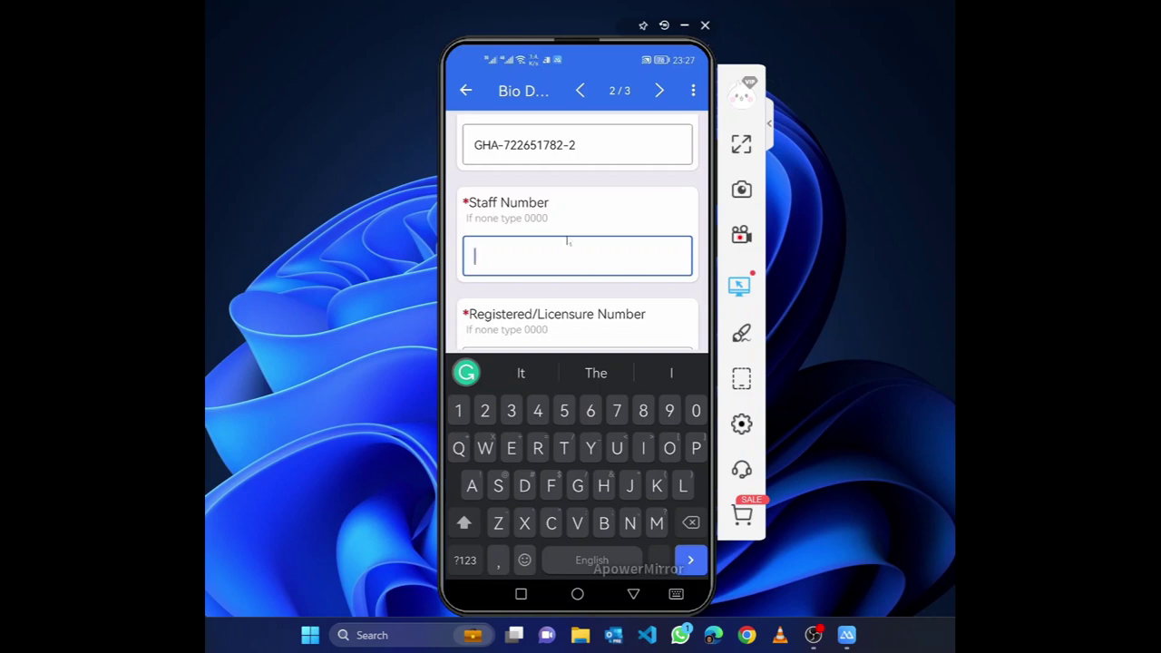
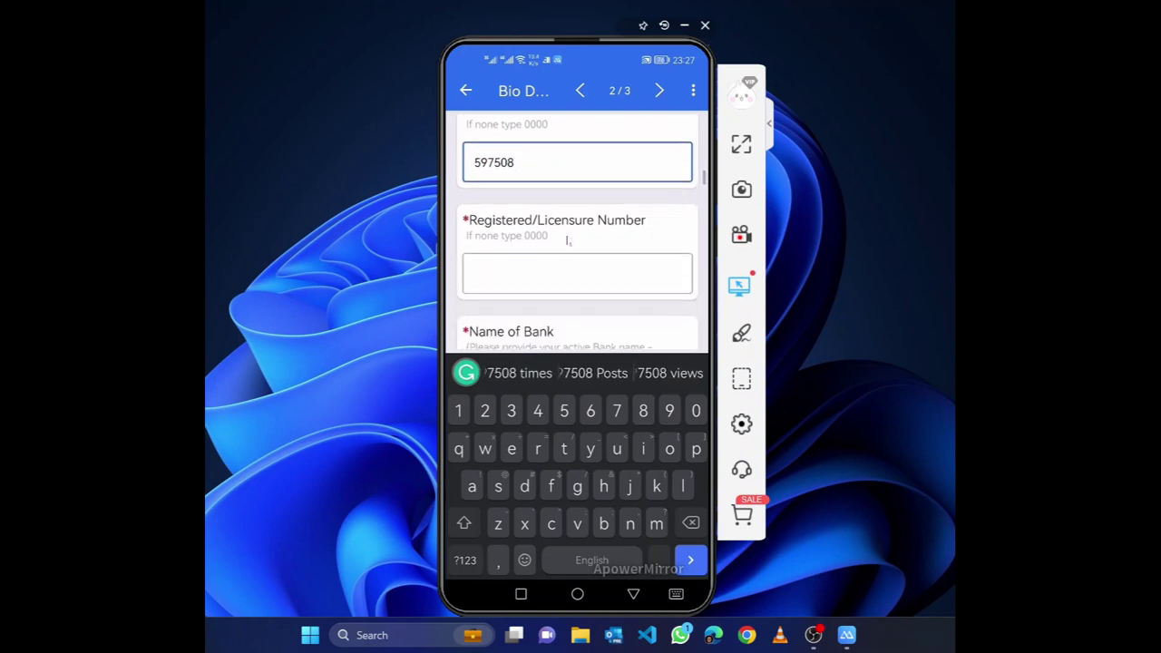
# Enter the teacher's six-digit staff number.
pyautogui.click(567, 242)
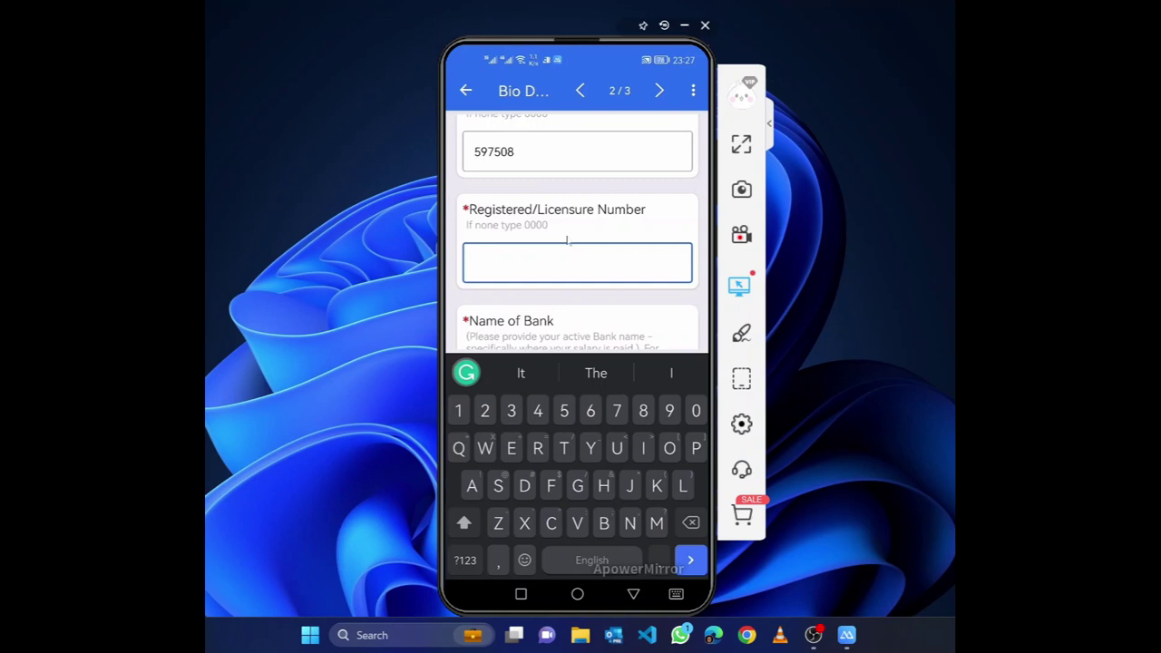
# Enter the teacher's licensure number in capitals and type MANYA KROBO RURAL as the bank name.
pyautogui.press('capslock')
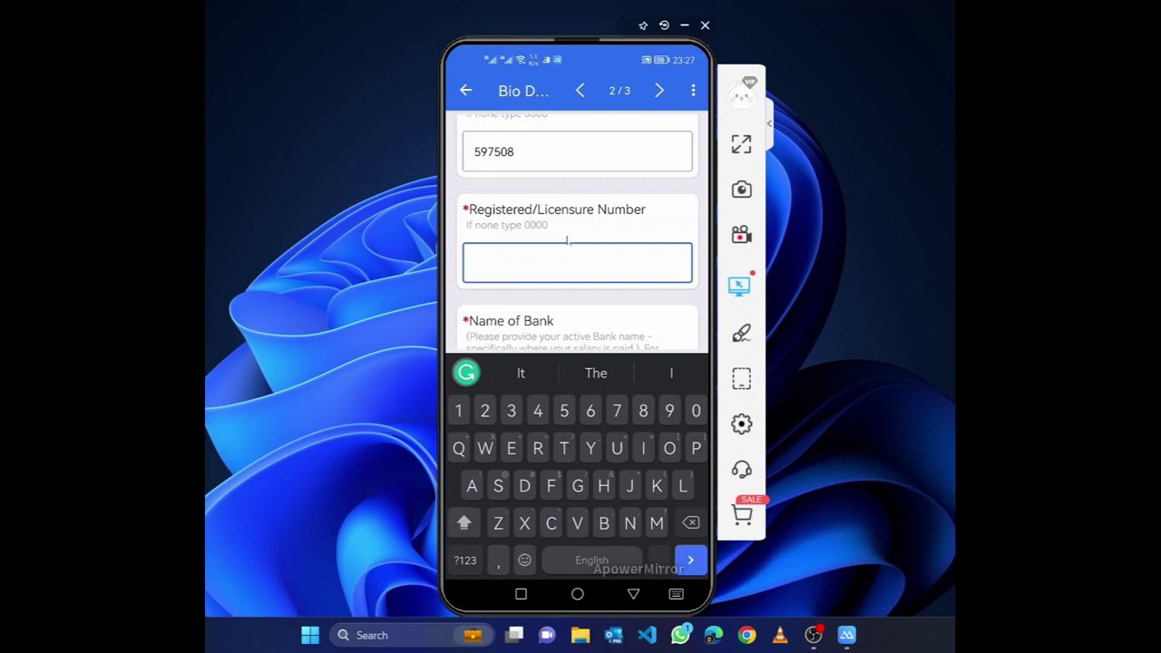
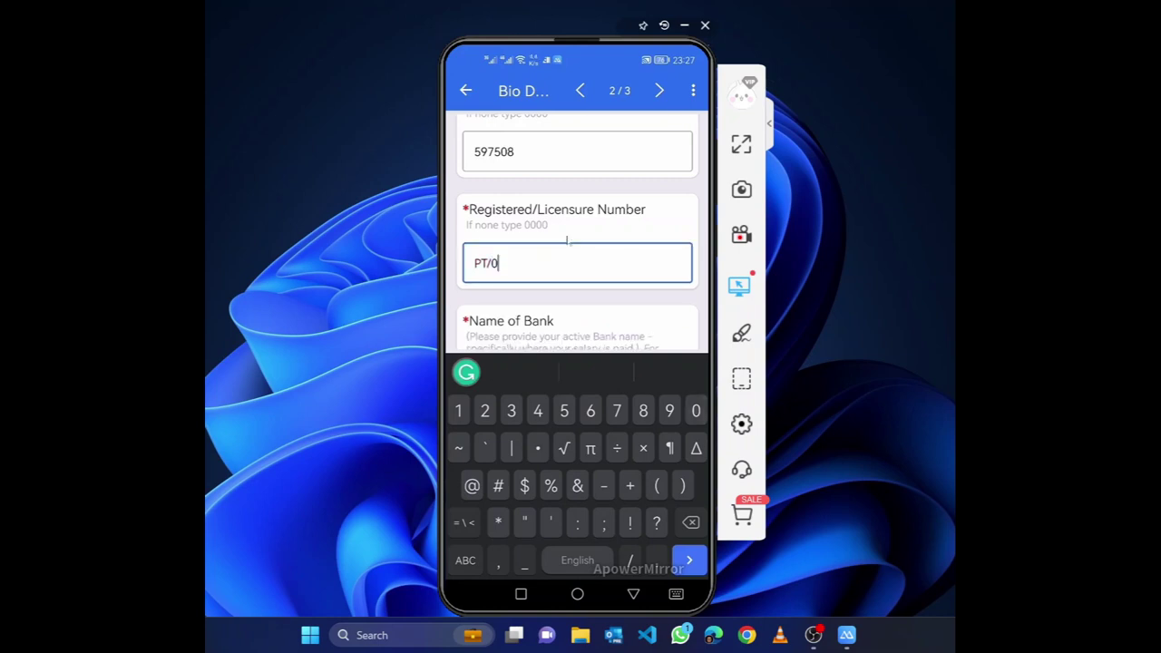
pyautogui.press('Return')
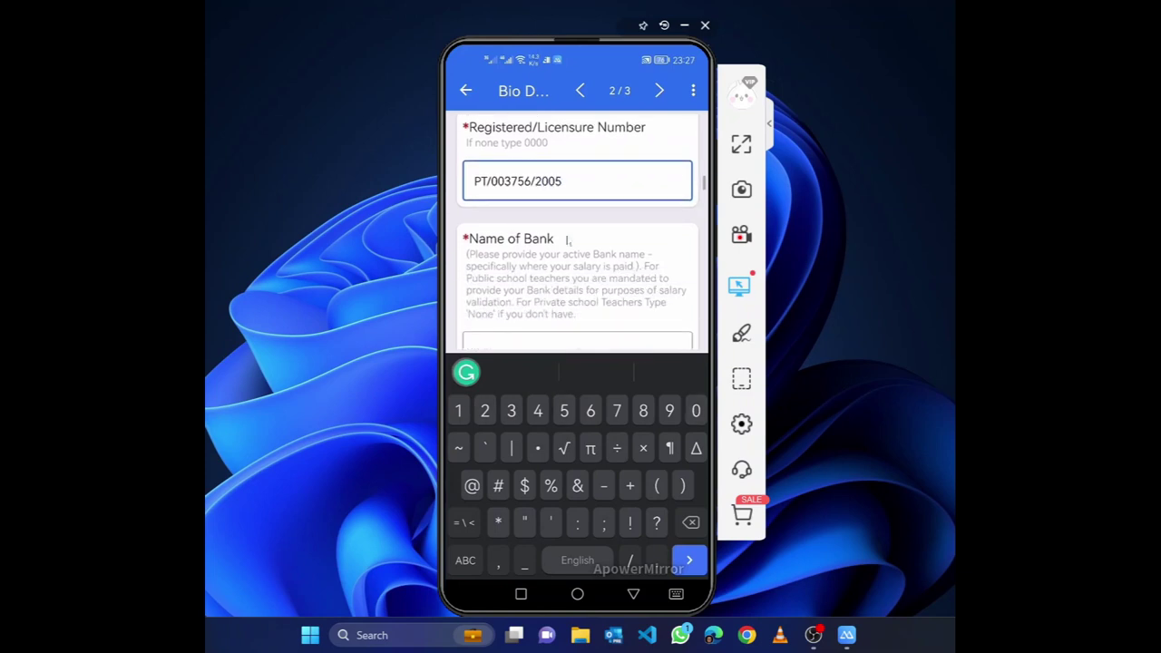
pyautogui.write('MANYA KROBO')
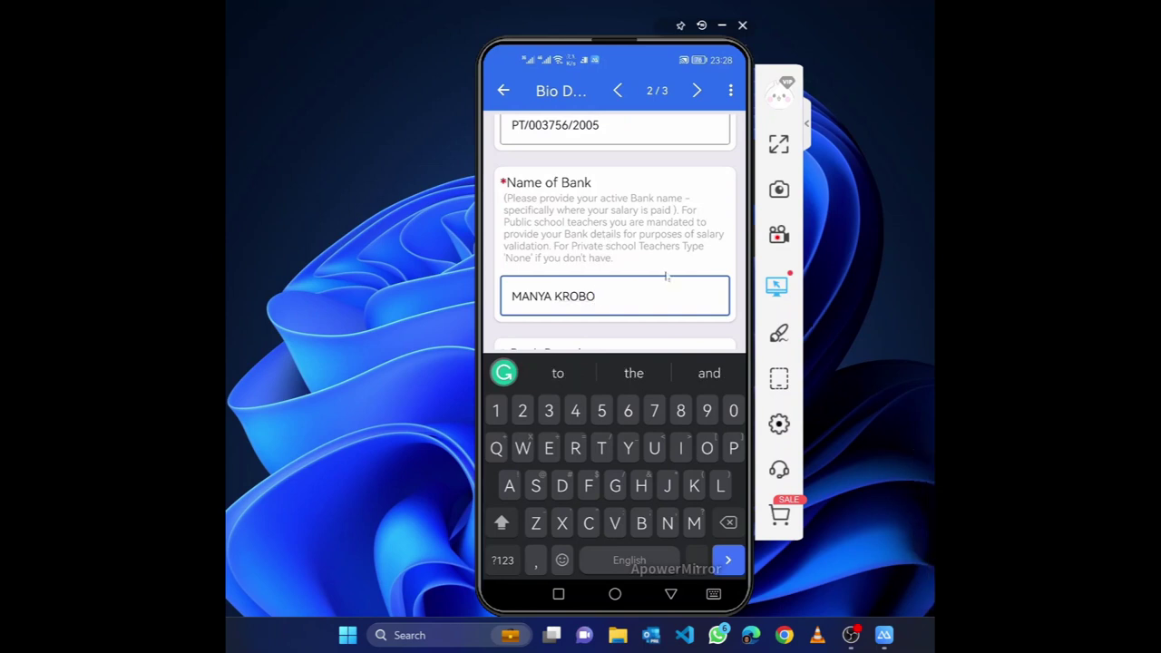
pyautogui.write(' RURAL')
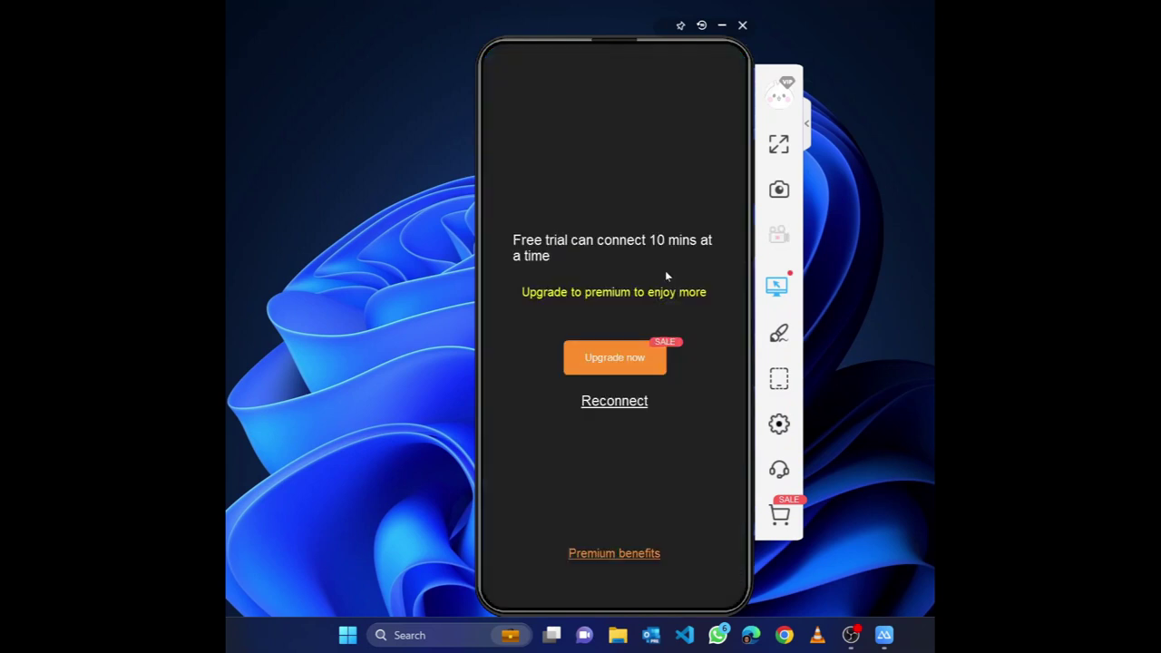
# Reconnect ApowerMirror after the trial cutoff using a wireless connection.
pyautogui.click(605, 402)
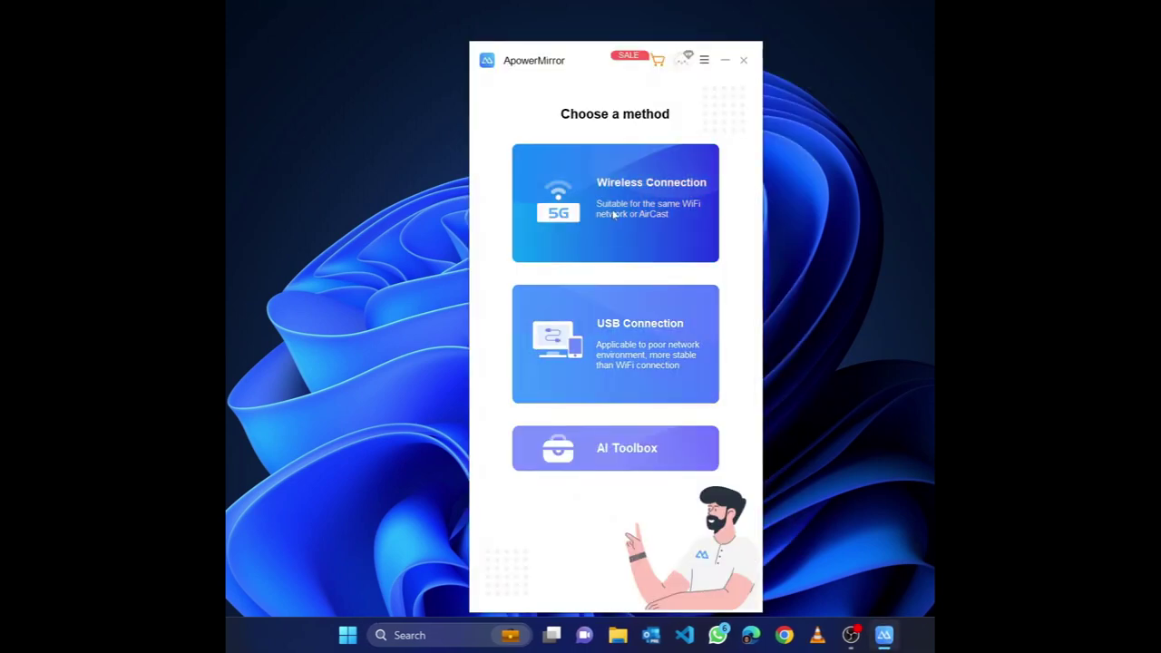
pyautogui.click(612, 215)
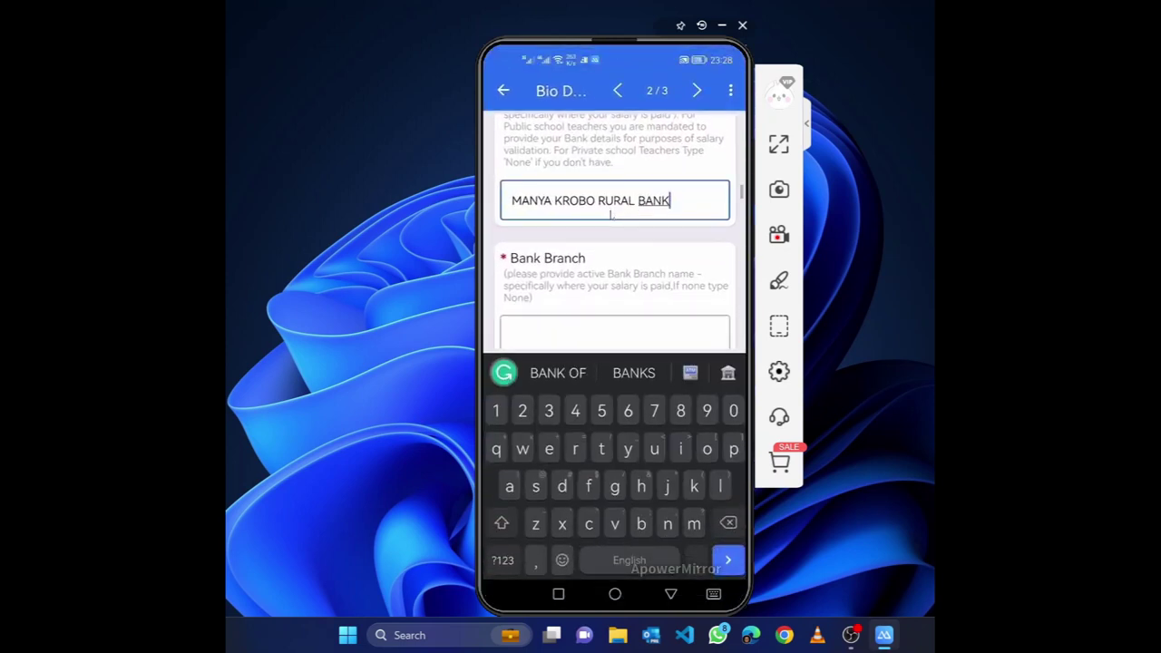
# Enter SOMANYA as the Bank Branch, correcting the mistyped letters.
pyautogui.scroll(-1, 611, 215)
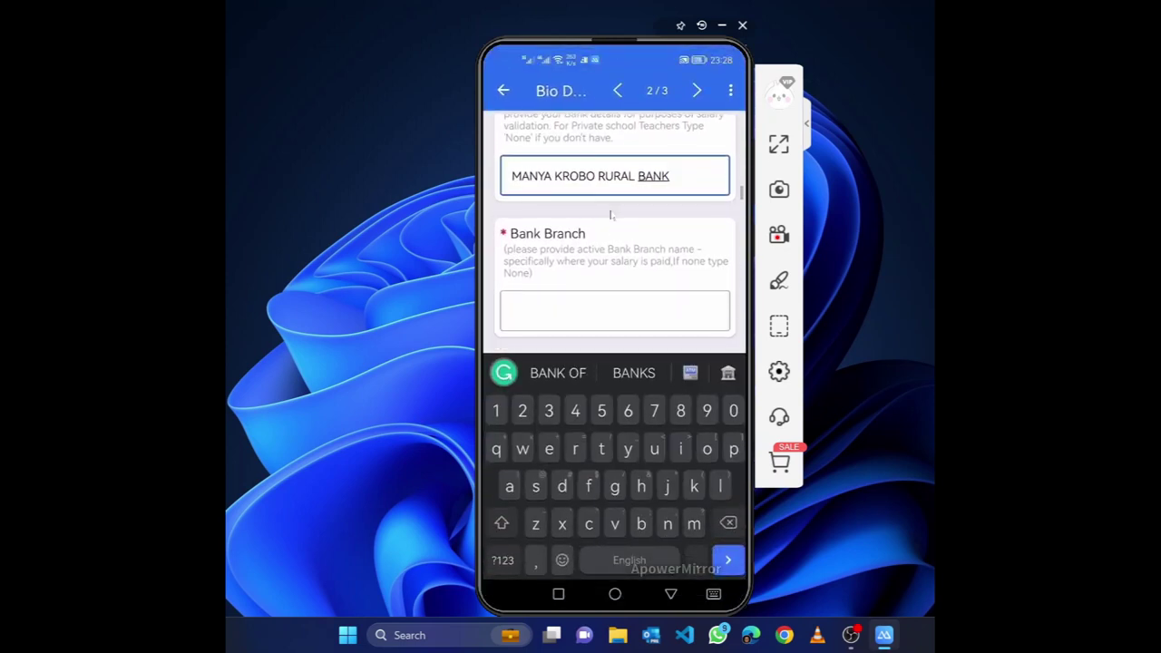
pyautogui.scroll(-2, 610, 215)
pyautogui.press('Tab')
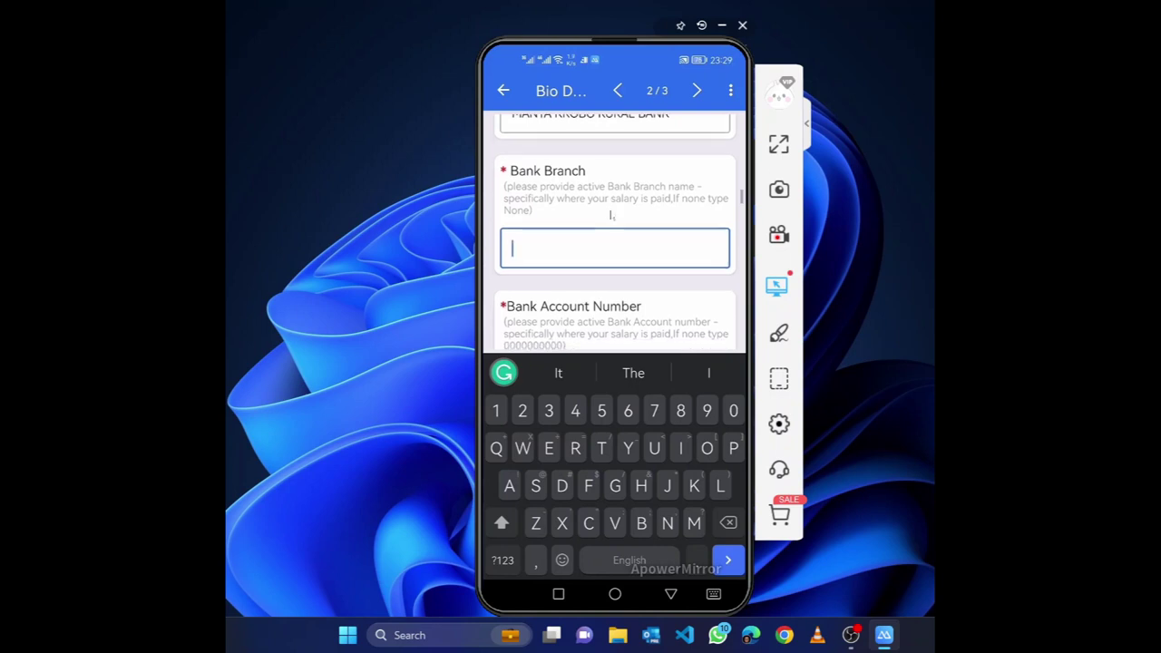
pyautogui.scroll(1, 610, 215)
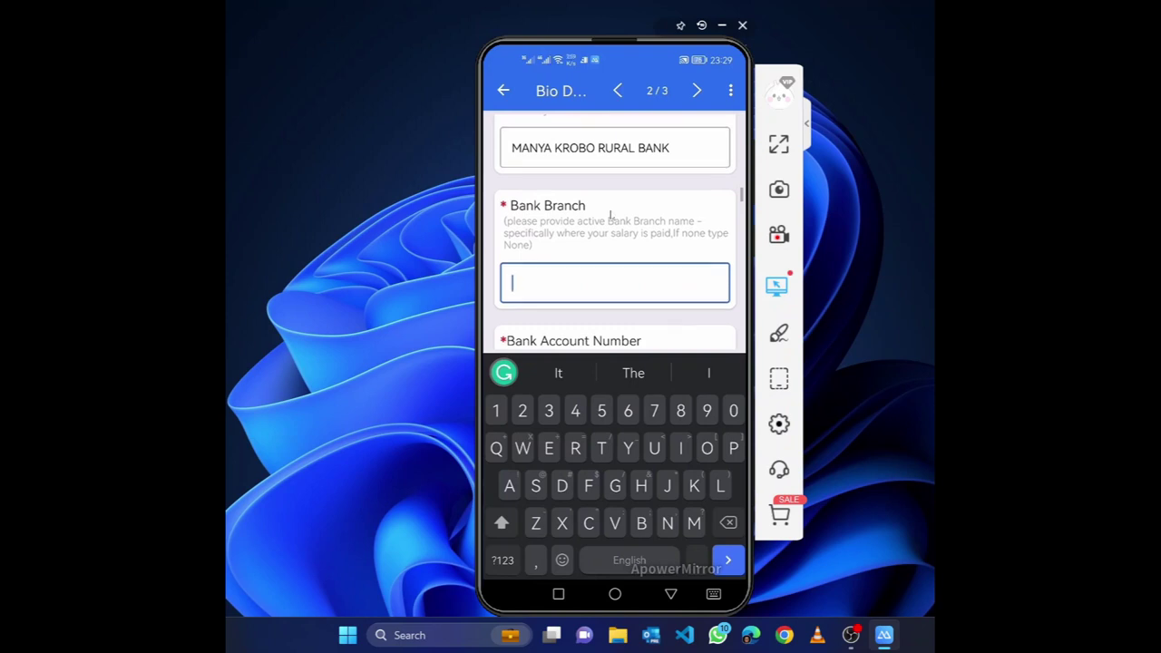
pyautogui.scroll(-1, 610, 215)
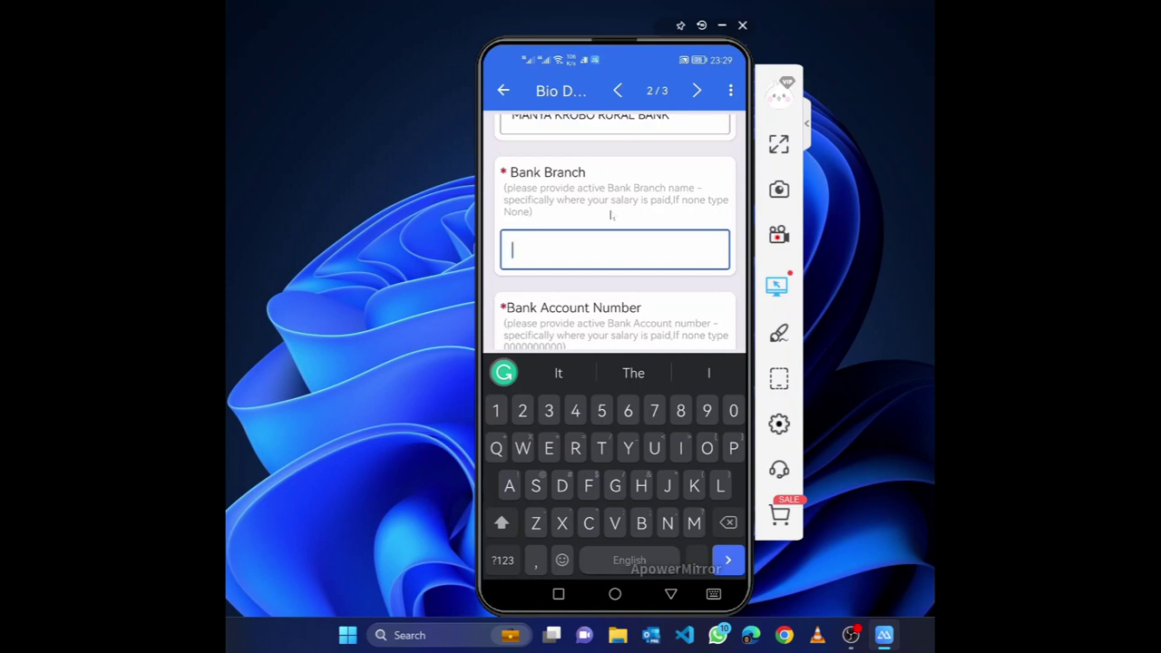
pyautogui.write('Som')
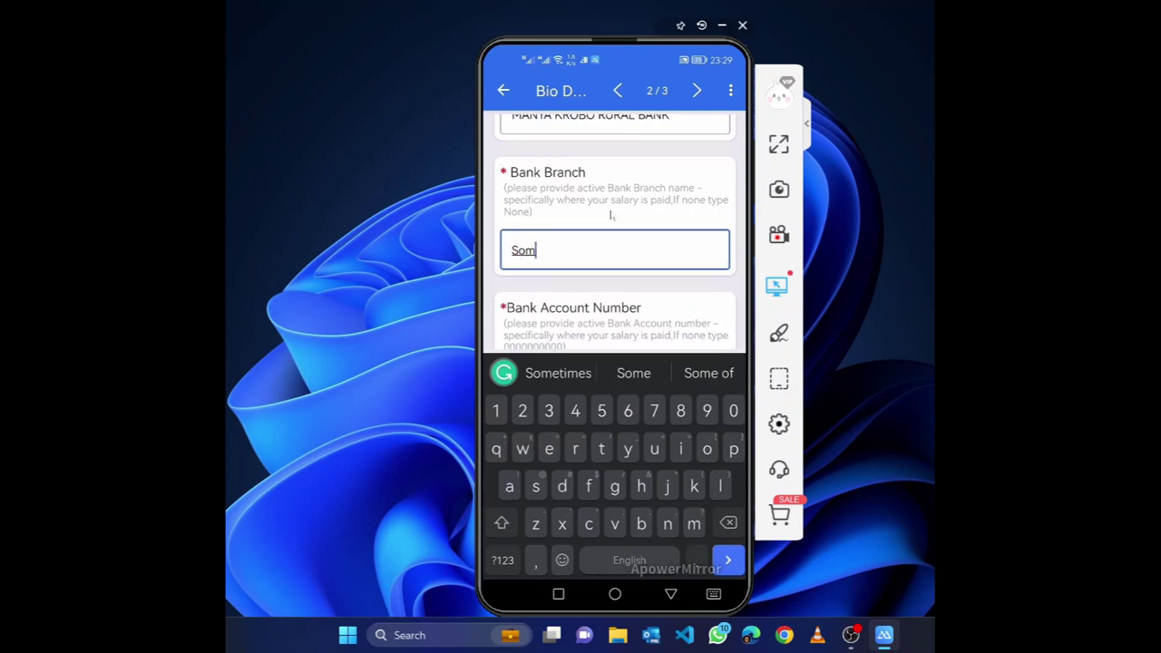
pyautogui.press('BackSpace')
pyautogui.press('BackSpace')
pyautogui.write('OMANYA')
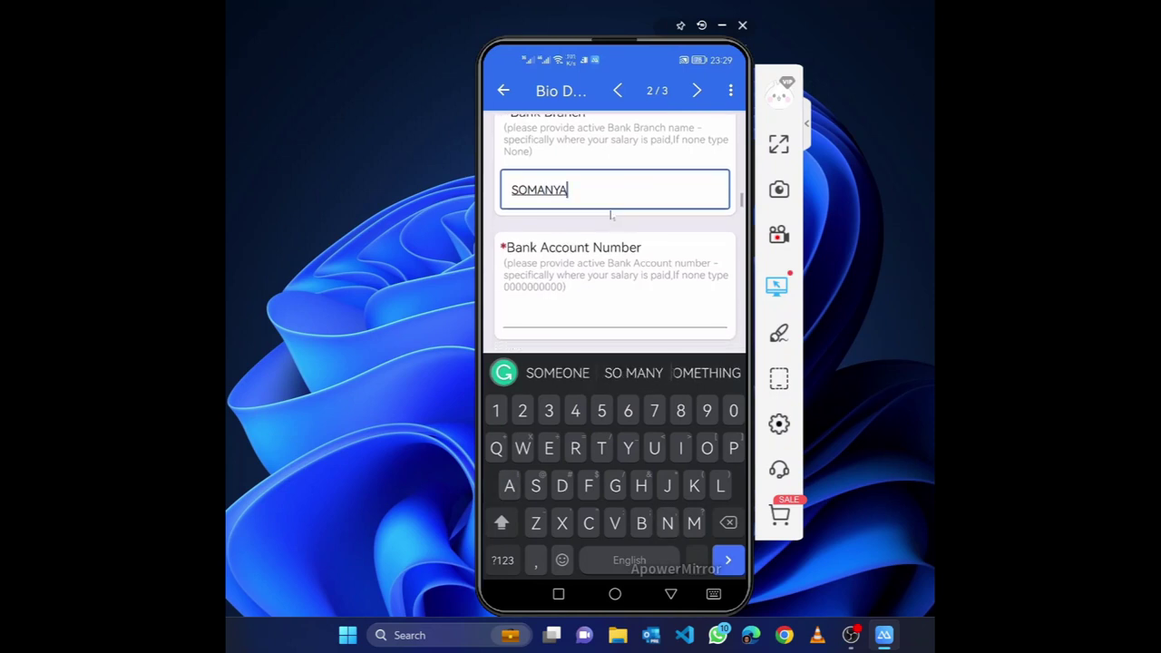
pyautogui.press('Tab')
pyautogui.scroll(4, 611, 215)
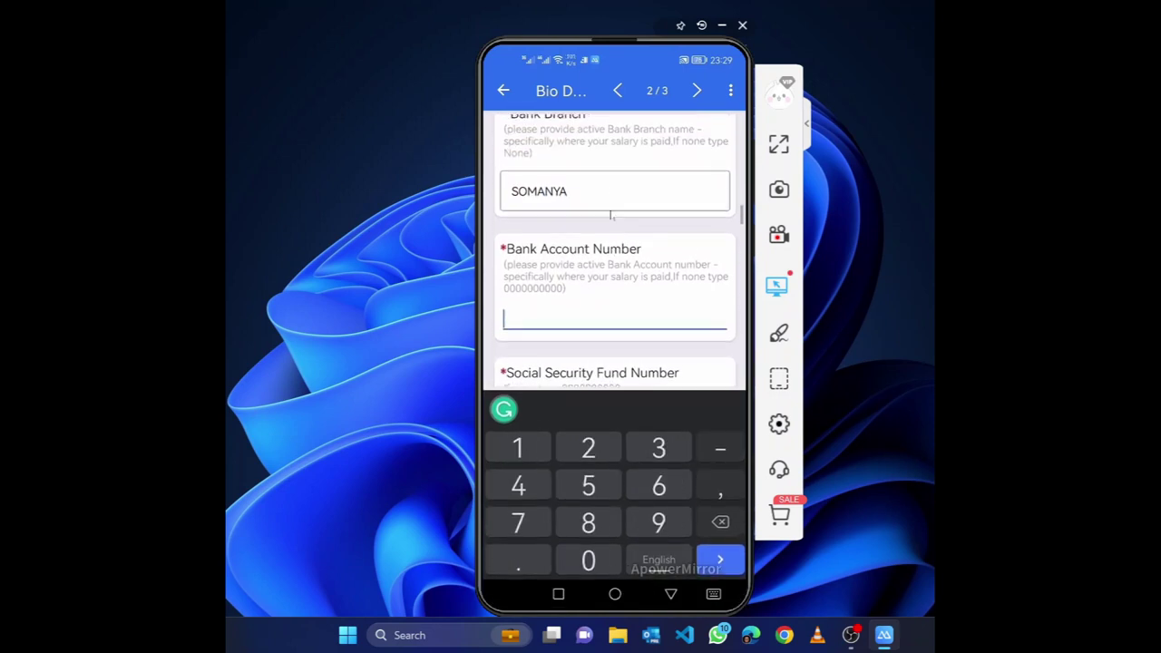
# Scroll to Bank Account Number and enter the teacher's bank account number.
pyautogui.scroll(-2, 612, 215)
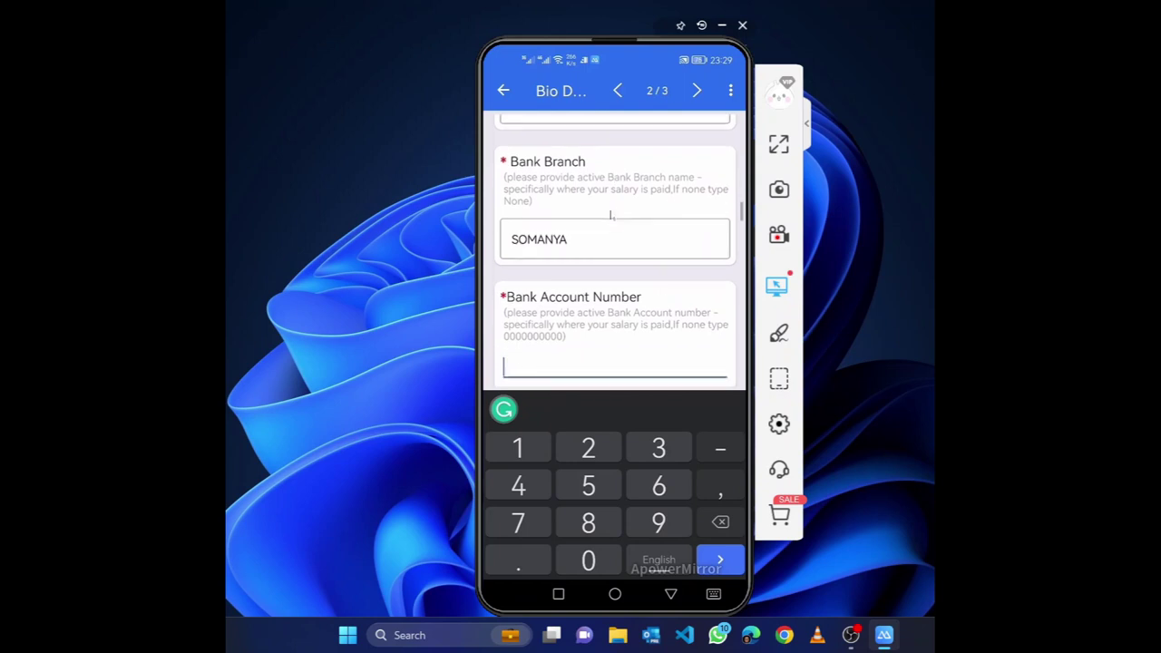
pyautogui.scroll(1, 611, 215)
pyautogui.scroll(1, 611, 215)
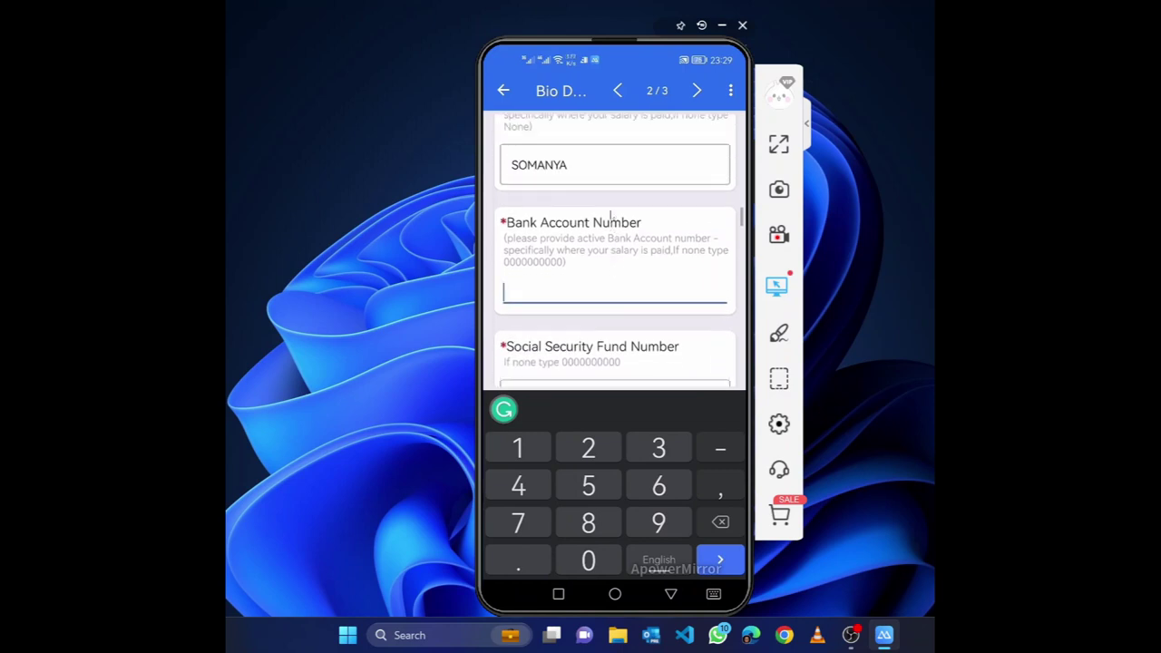
pyautogui.scroll(1, 611, 215)
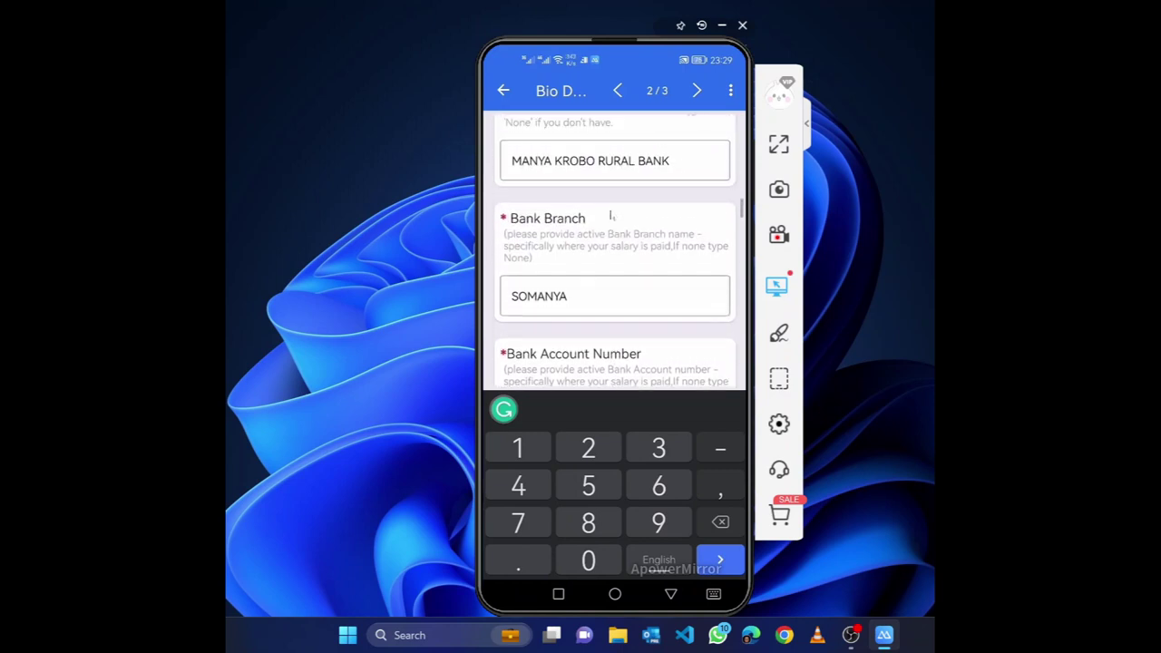
pyautogui.scroll(-1, 611, 215)
pyautogui.scroll(-3, 611, 215)
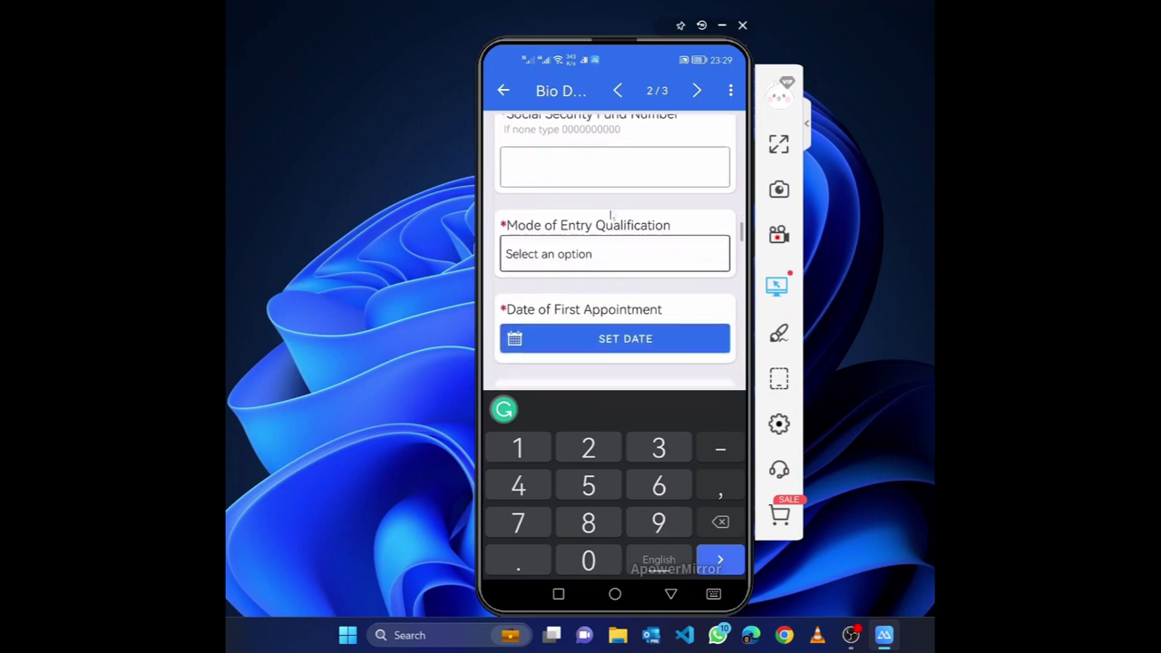
pyautogui.scroll(1, 612, 215)
pyautogui.scroll(4, 612, 218)
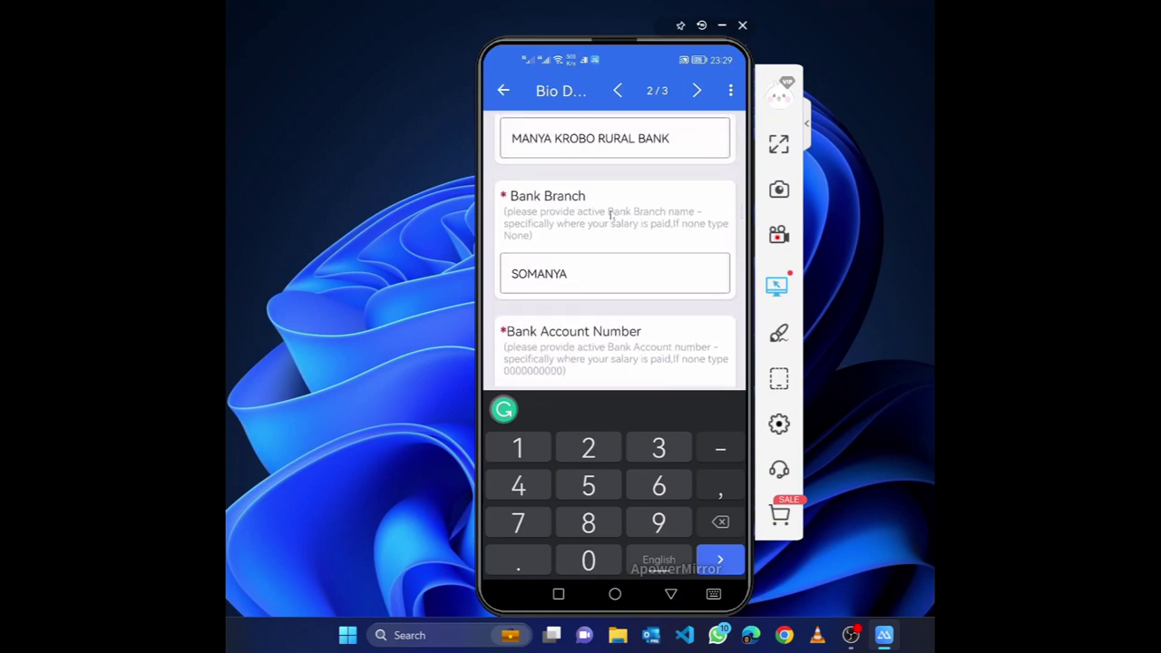
pyautogui.scroll(-1, 612, 215)
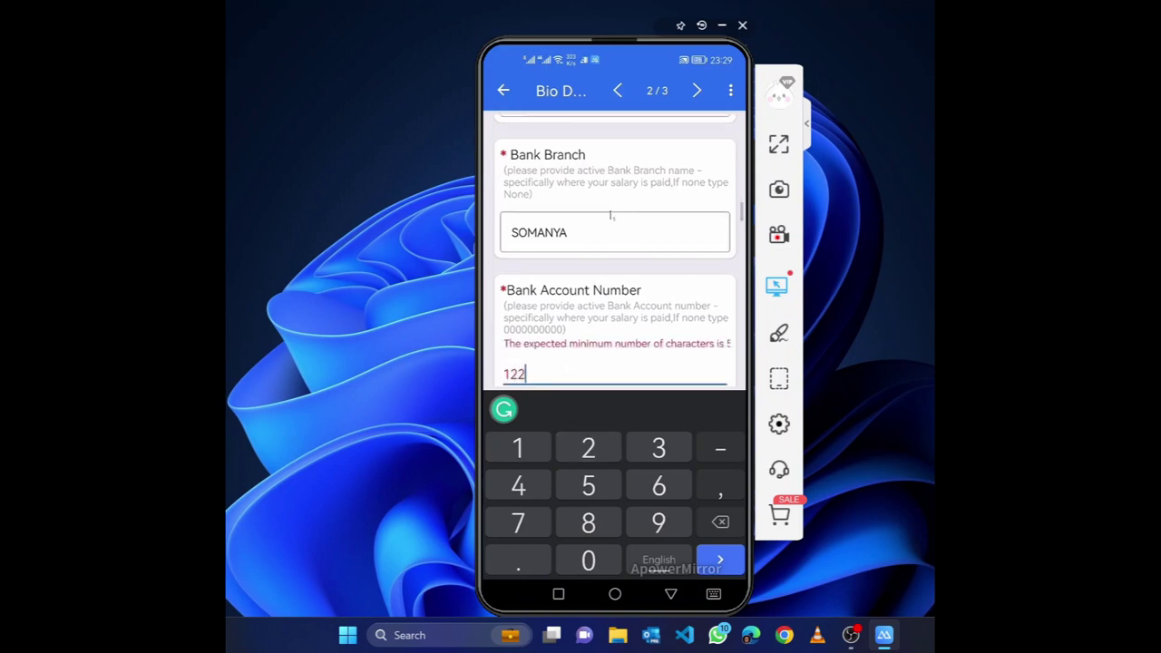
pyautogui.scroll(2, 612, 215)
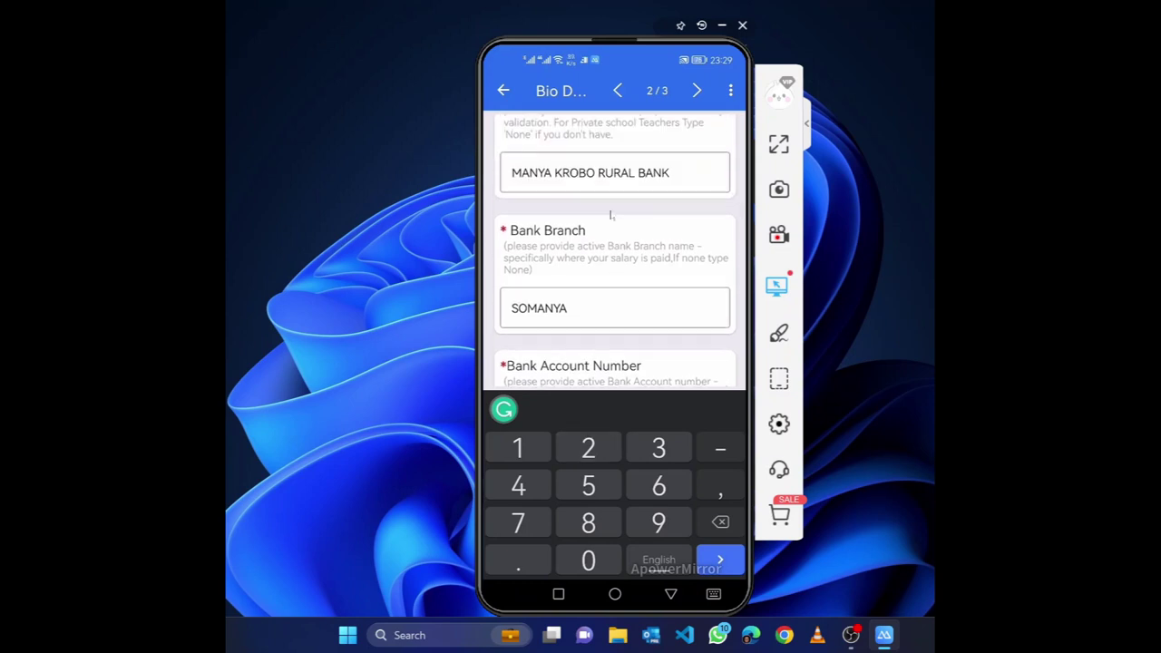
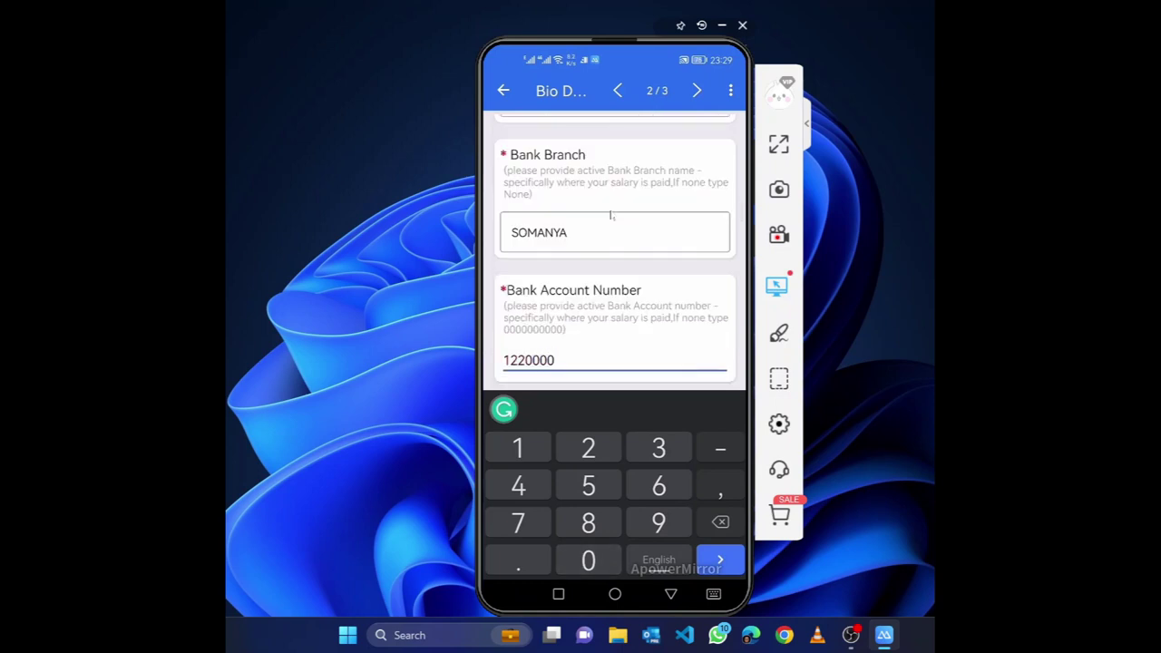
# Enter the teacher's 13-character Social Security Fund Number, fixing a mistyped digit.
pyautogui.scroll(-3, 611, 216)
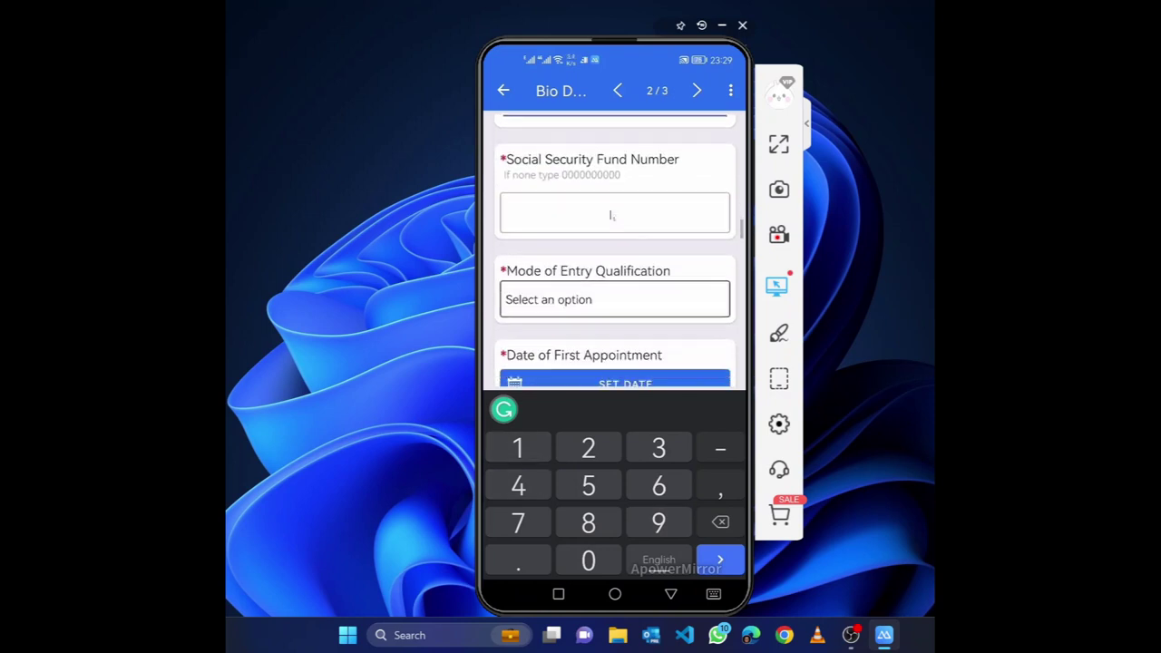
pyautogui.scroll(1, 611, 216)
pyautogui.scroll(-2, 610, 215)
pyautogui.scroll(1, 611, 216)
pyautogui.scroll(-1, 611, 216)
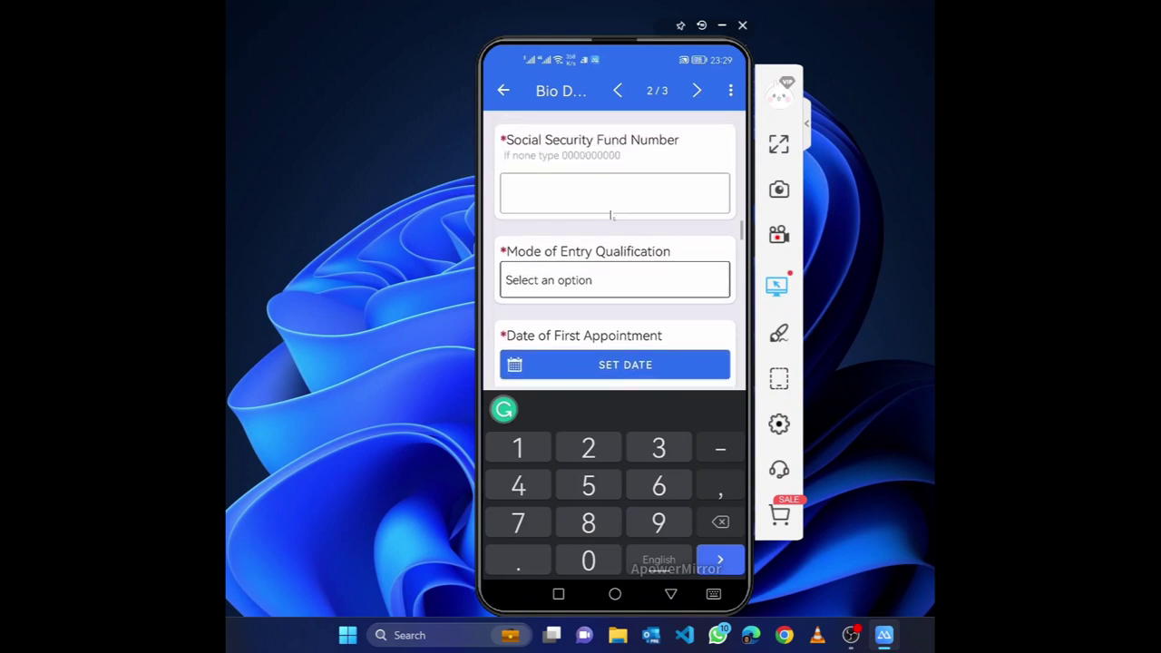
pyautogui.click(610, 213)
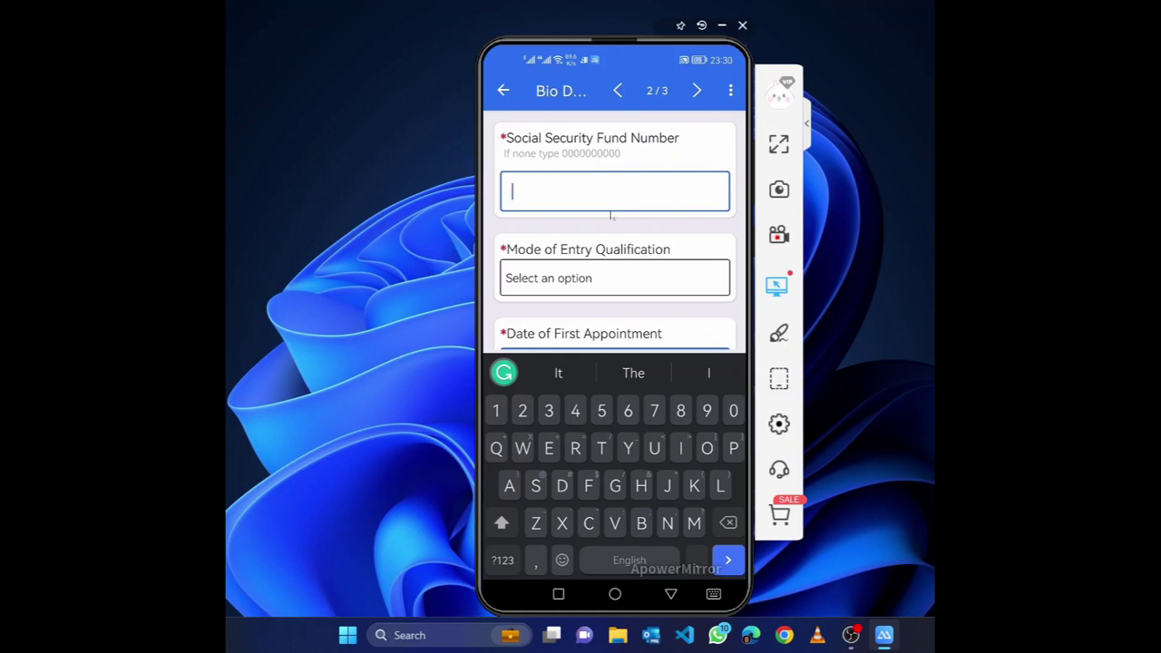
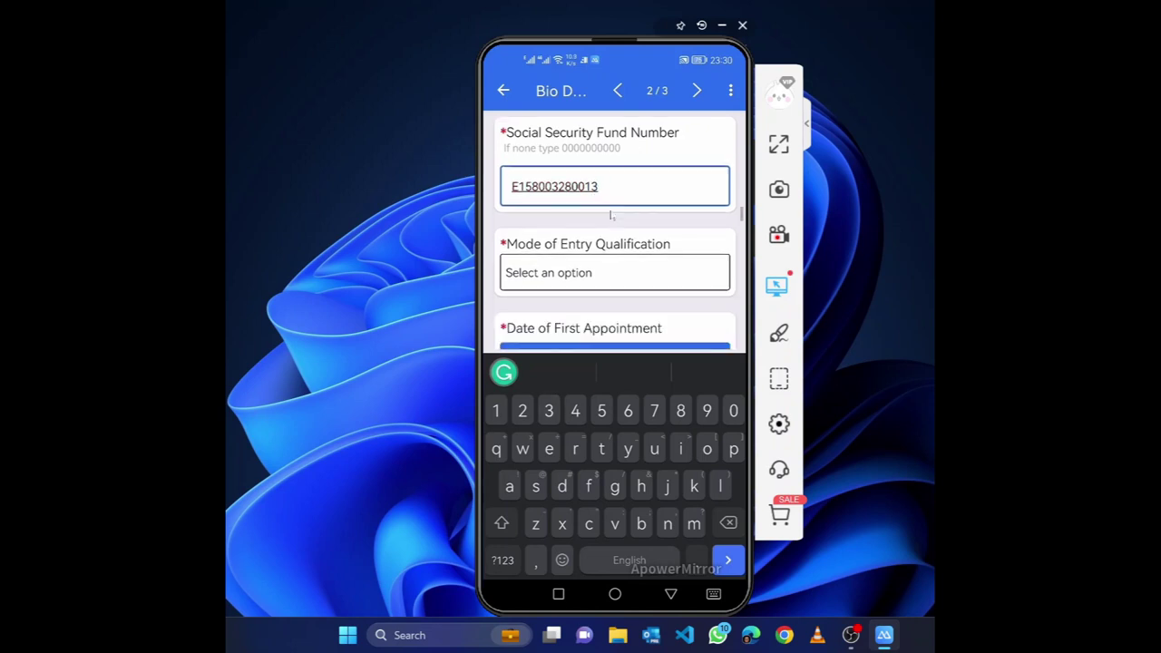
pyautogui.scroll(-3, 611, 216)
# Bring up the Mode of Entry Qualification options.
pyautogui.click(610, 216)
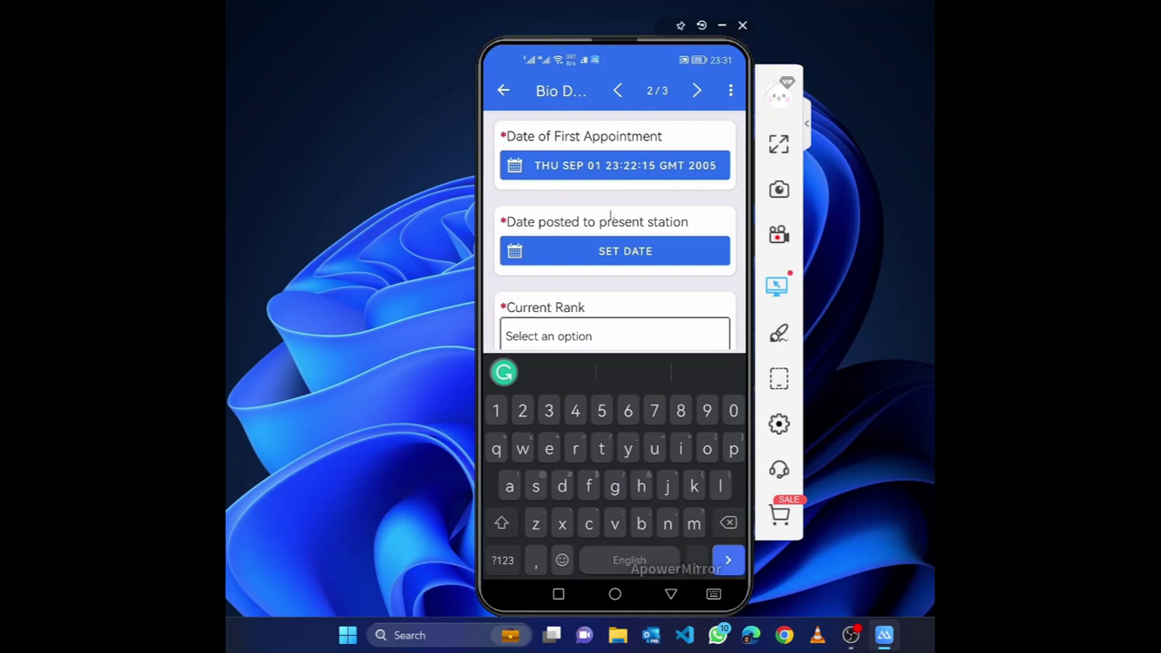
# Open the Date posted to present station calendar and scroll the year list toward 2022.
pyautogui.click(625, 250)
pyautogui.click(540, 165)
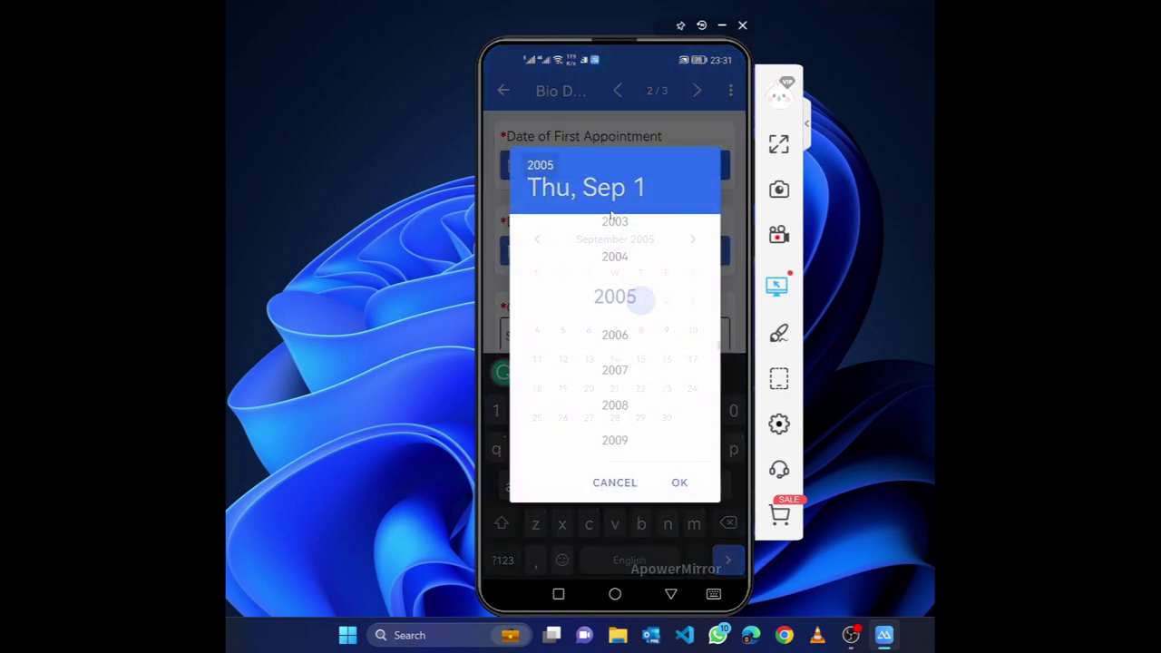
pyautogui.scroll(-2, 613, 214)
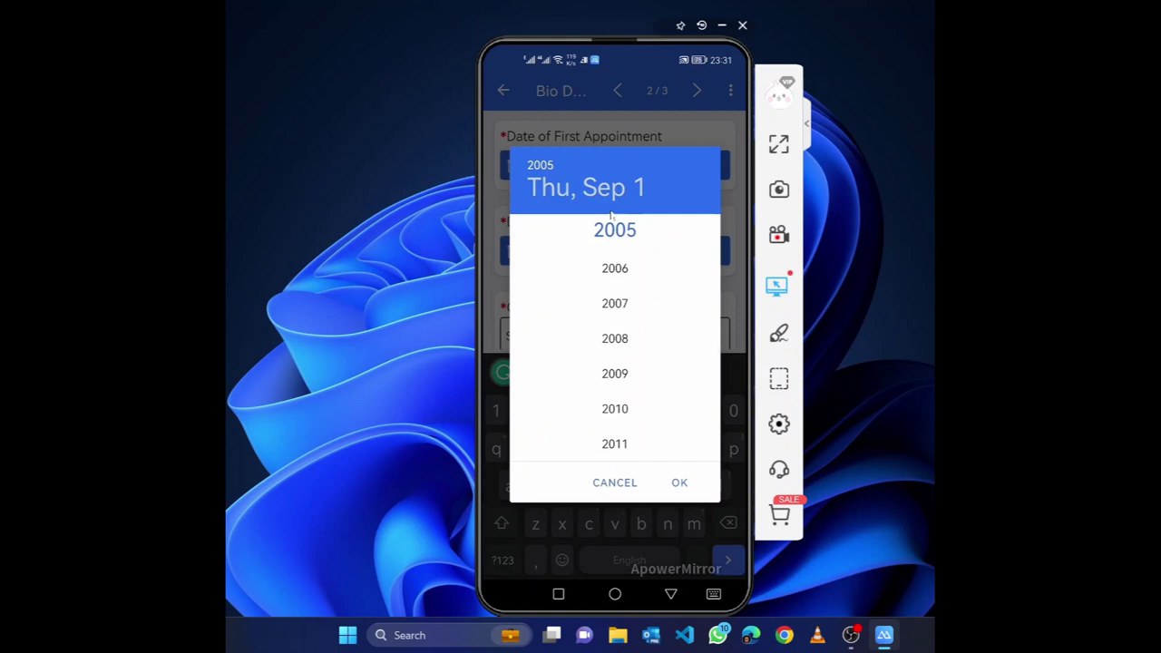
pyautogui.scroll(-6, 612, 214)
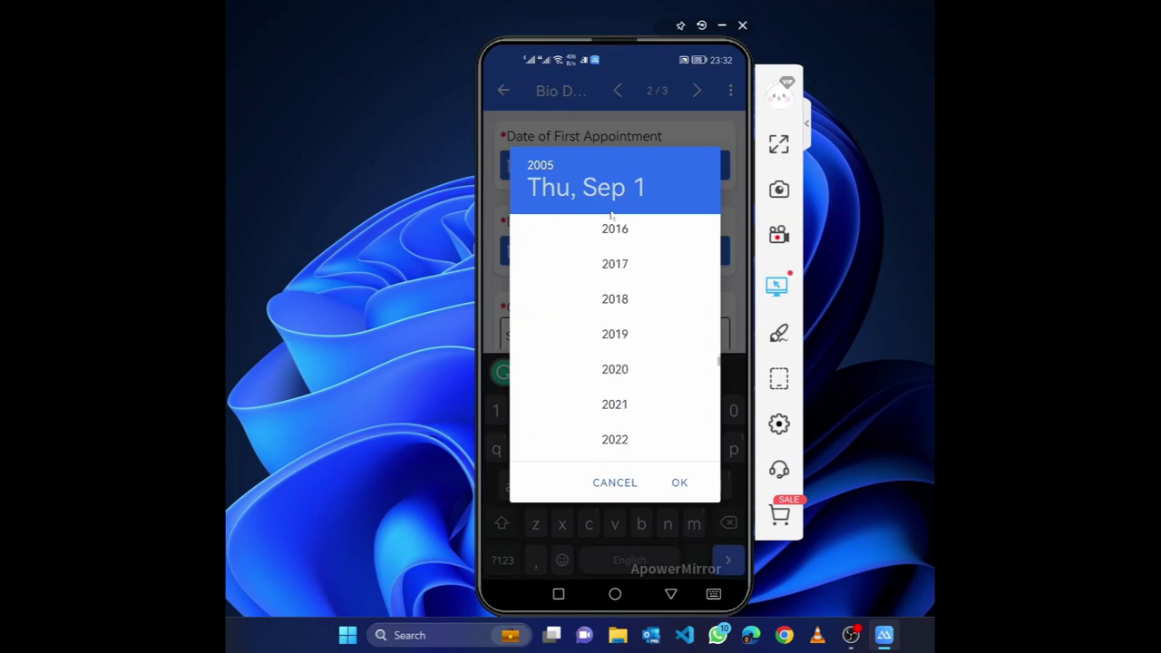
pyautogui.scroll(-5, 612, 214)
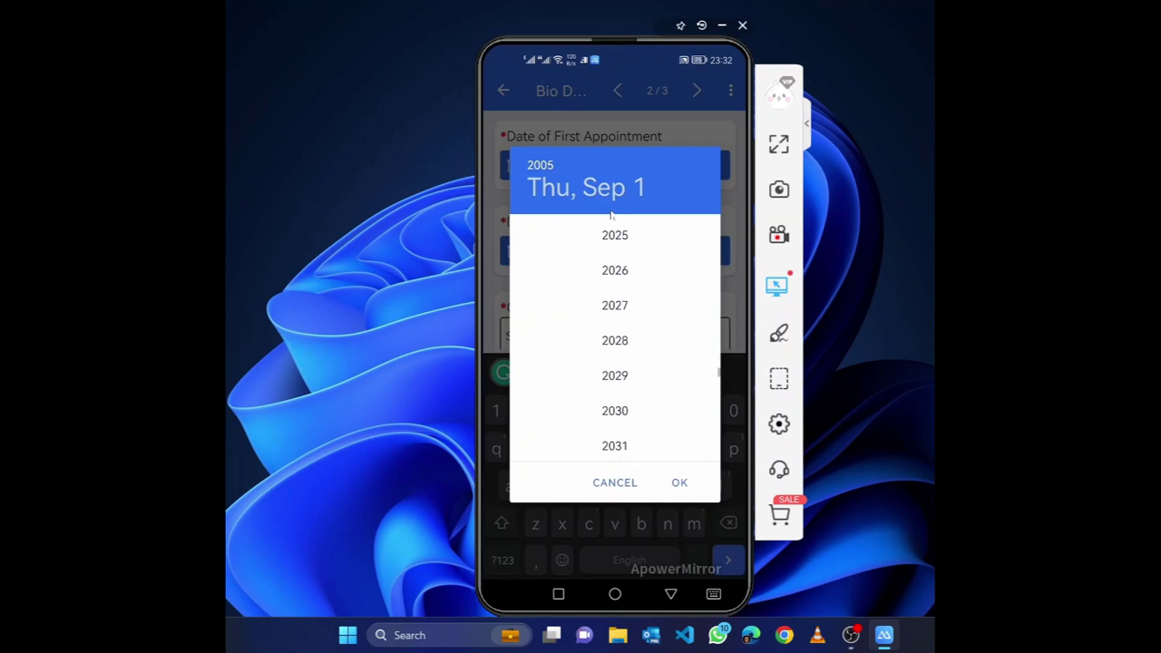
pyautogui.scroll(-5, 613, 214)
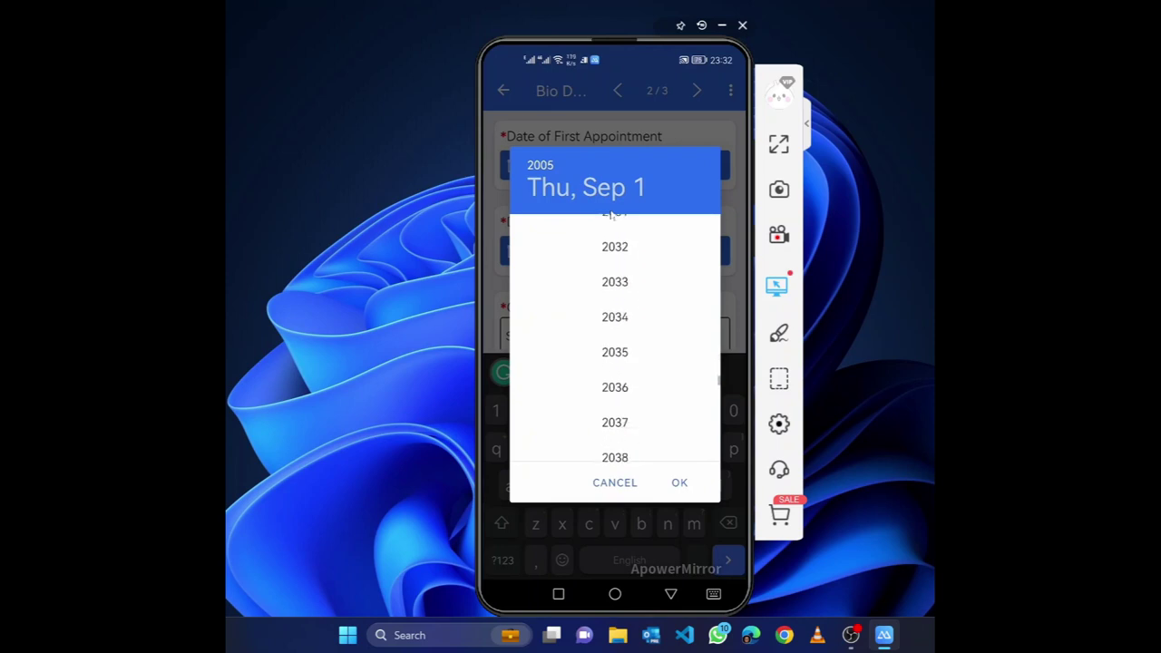
pyautogui.scroll(-1, 612, 214)
pyautogui.scroll(6, 613, 214)
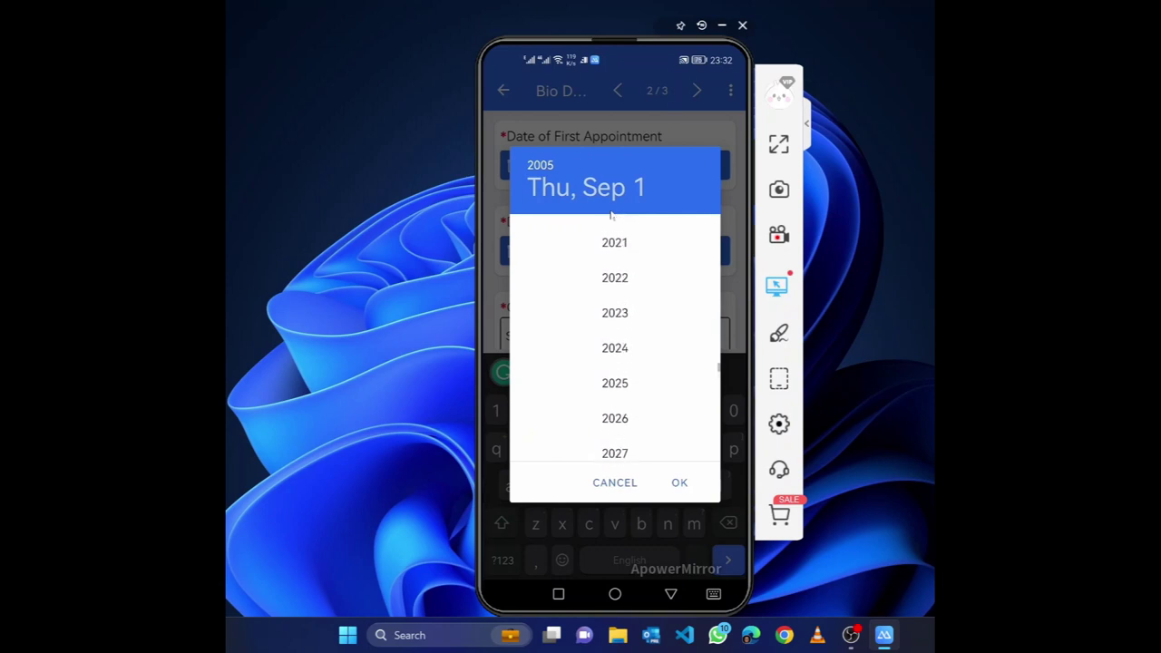
pyautogui.scroll(3, 613, 214)
pyautogui.scroll(-3, 612, 214)
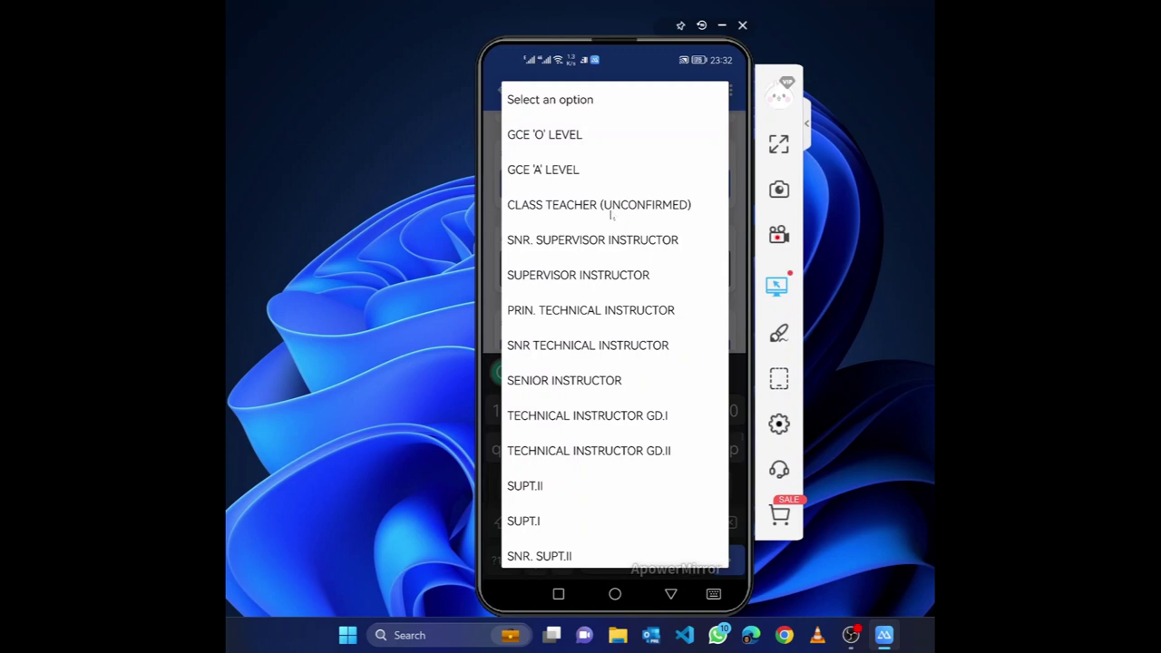
# Choose ASST. DIRECTOR I as Current Rank and scroll down to Date Appointed to Rank.
pyautogui.scroll(-2, 611, 215)
pyautogui.scroll(2, 611, 215)
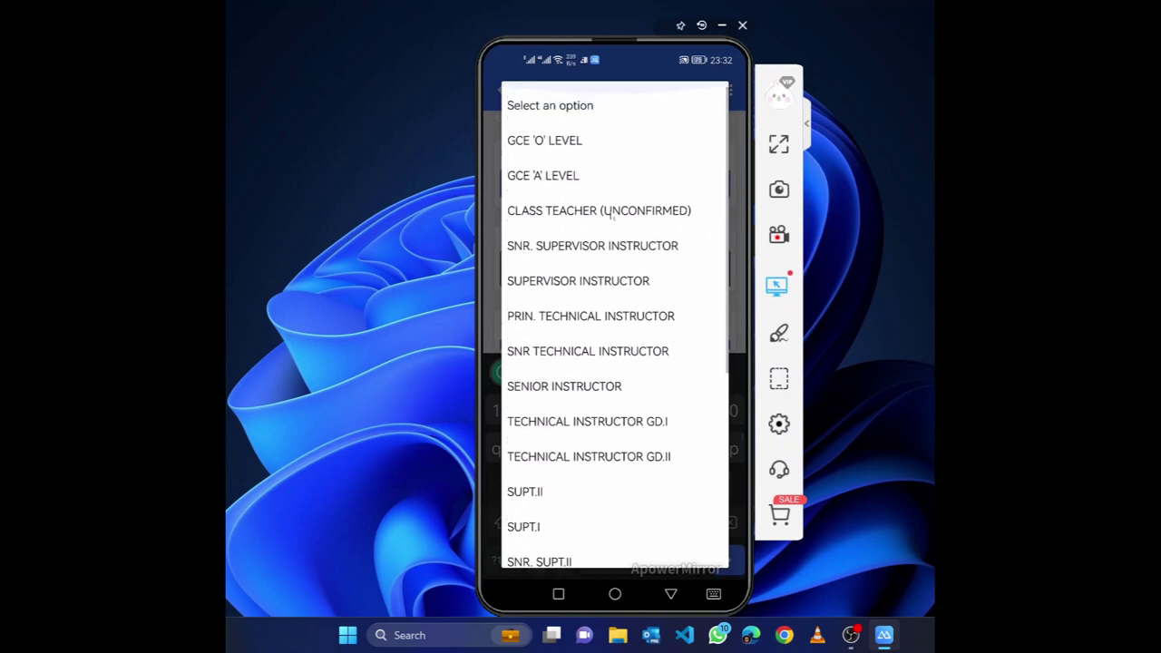
pyautogui.scroll(-5, 612, 215)
pyautogui.scroll(-2, 611, 215)
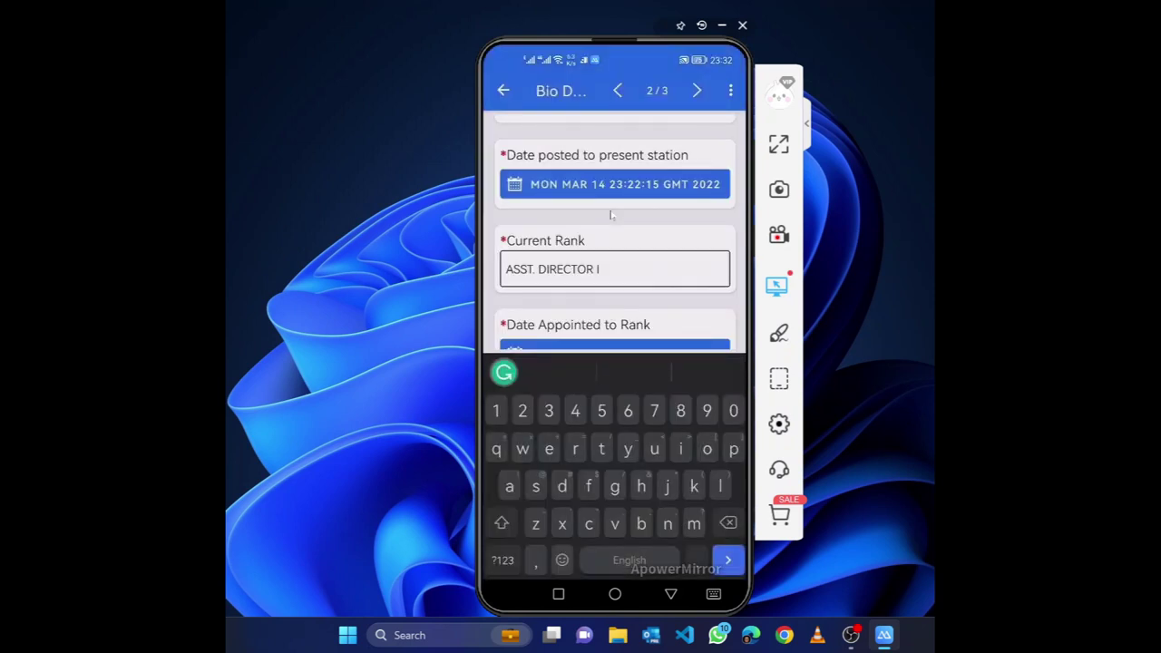
pyautogui.scroll(10, 611, 215)
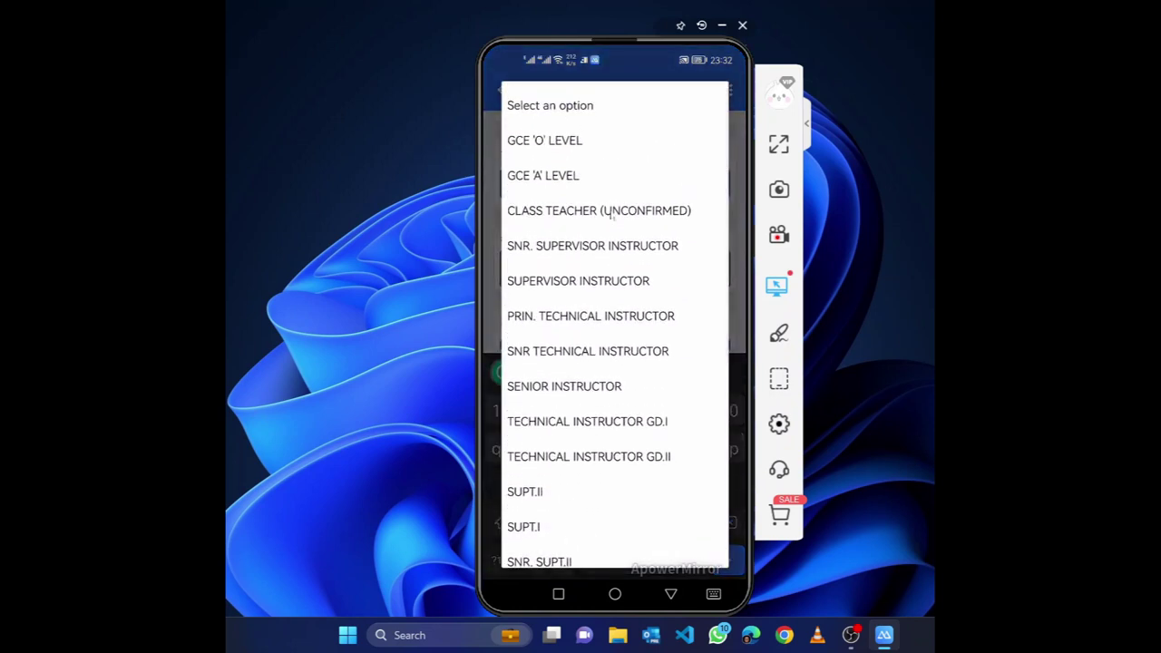
pyautogui.scroll(-1, 612, 214)
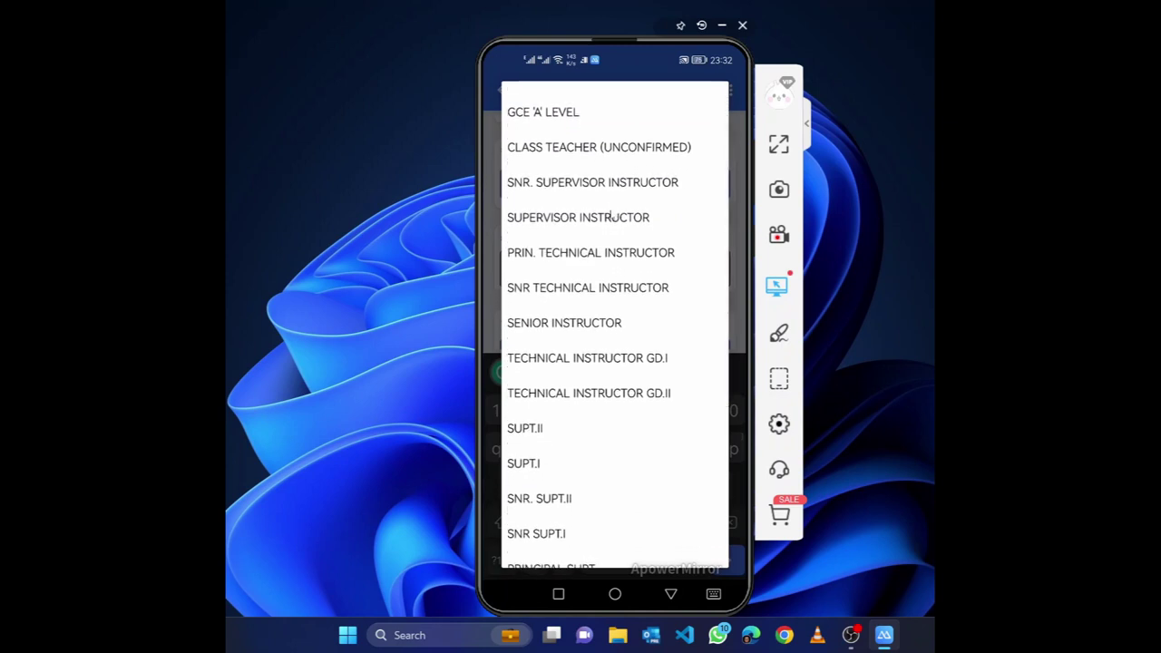
pyautogui.scroll(-3, 610, 216)
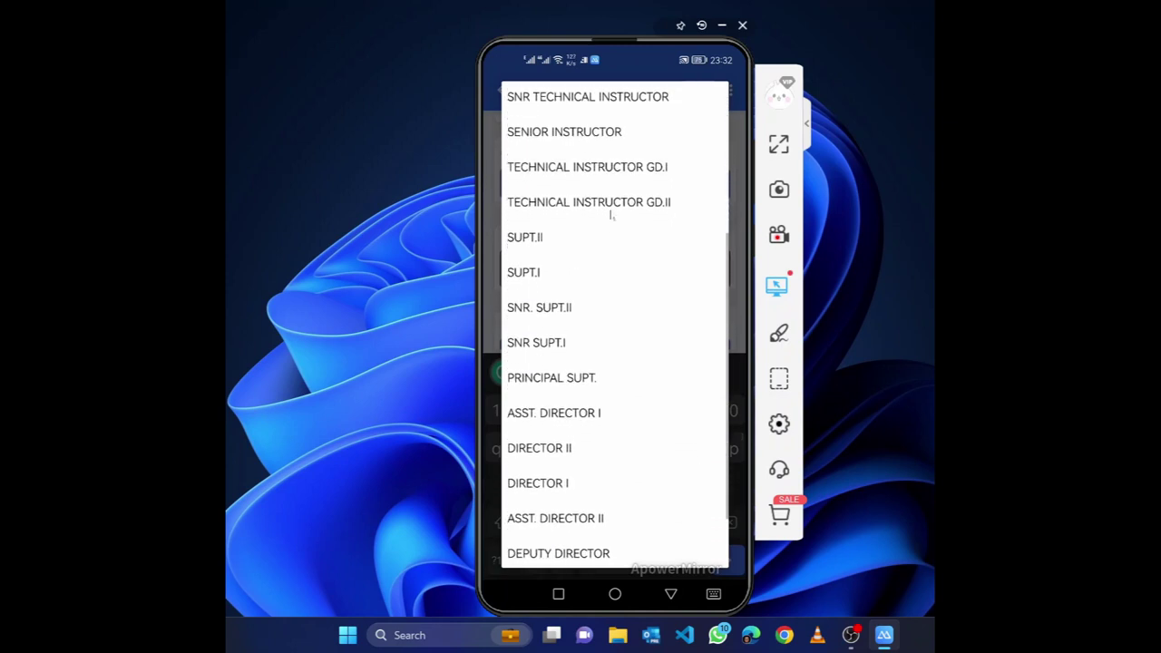
pyautogui.scroll(-1, 611, 215)
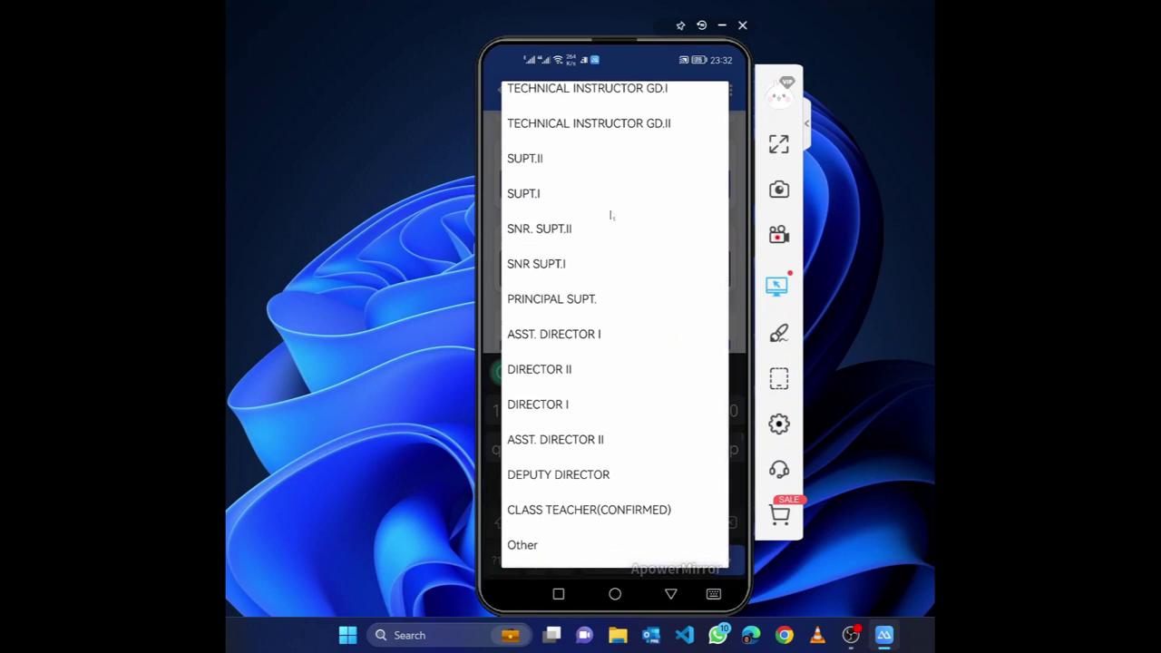
pyautogui.scroll(1, 610, 216)
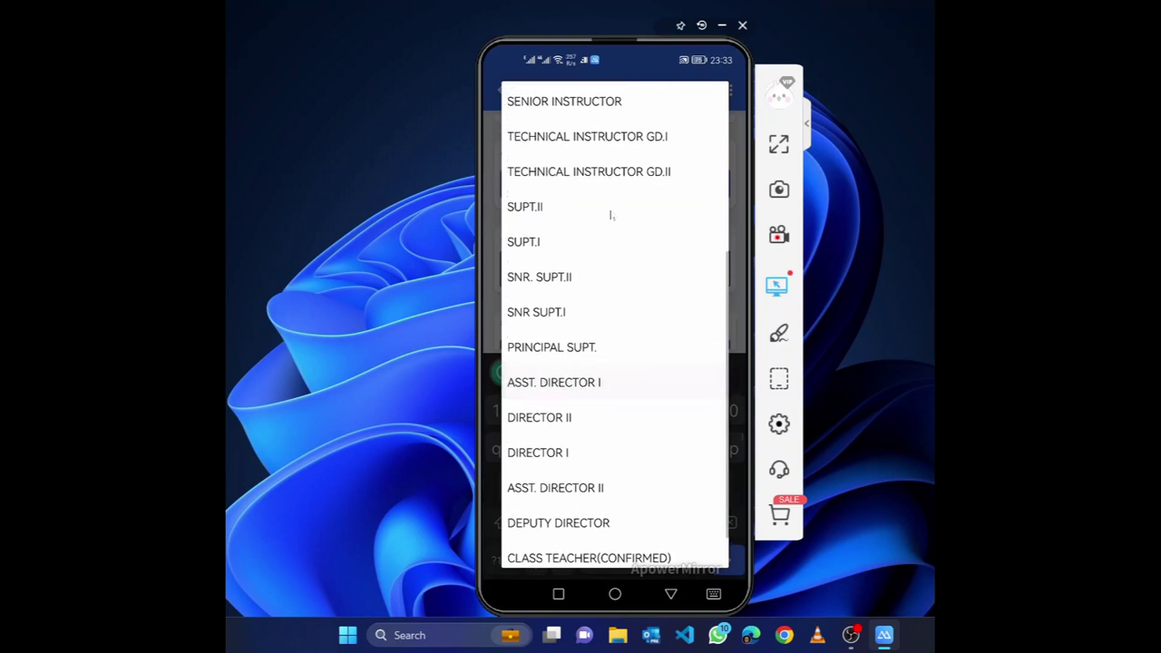
pyautogui.scroll(-1, 611, 214)
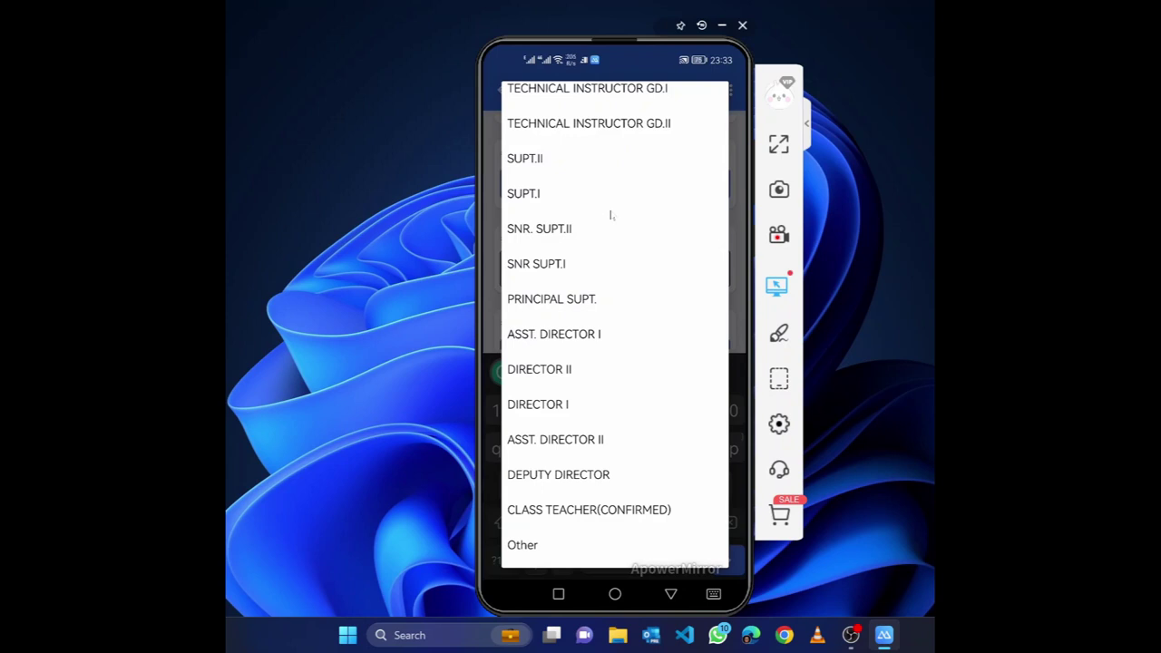
pyautogui.scroll(1, 611, 215)
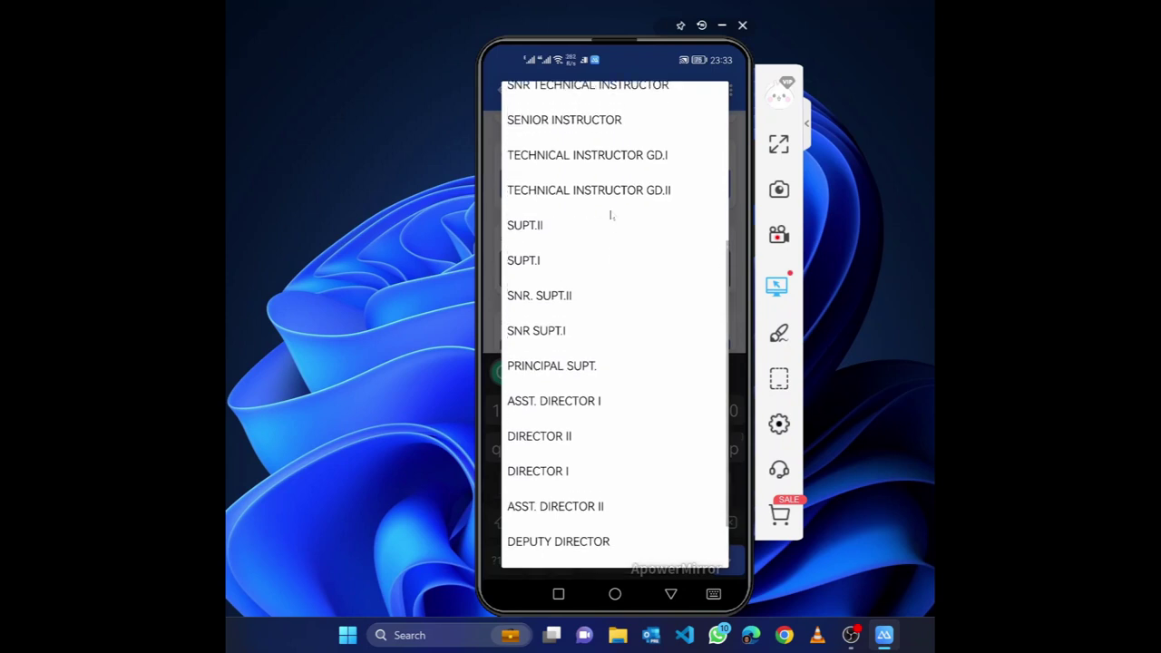
pyautogui.scroll(-1, 610, 215)
pyautogui.scroll(1, 610, 215)
pyautogui.scroll(-1, 610, 215)
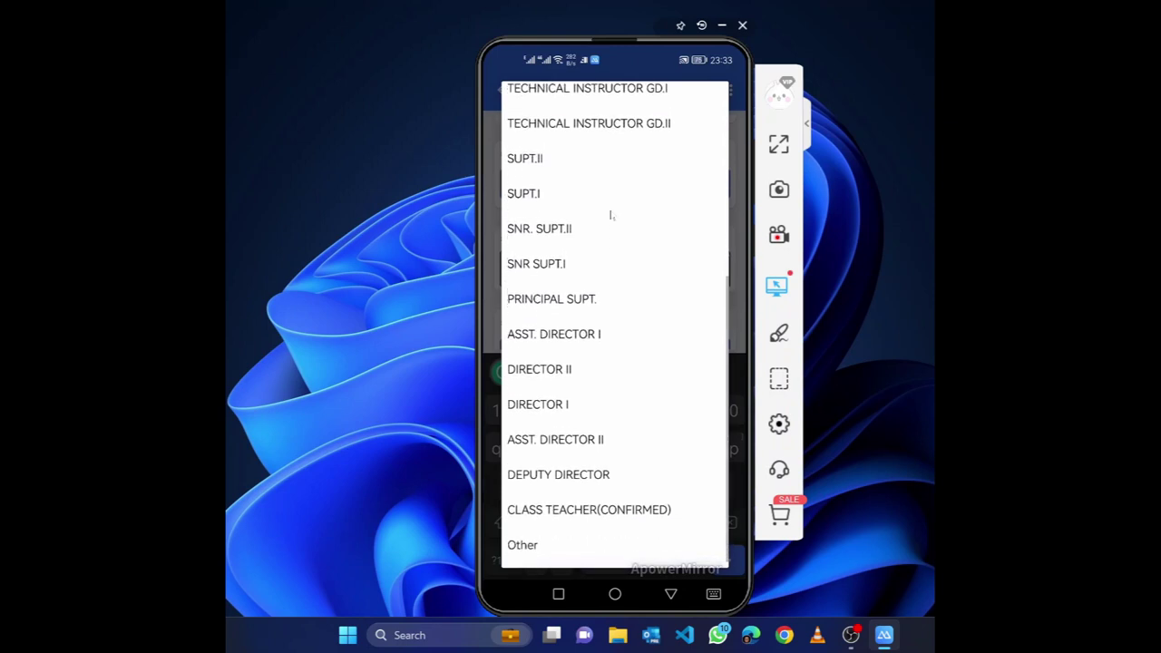
pyautogui.scroll(1, 611, 215)
pyautogui.scroll(-1, 611, 215)
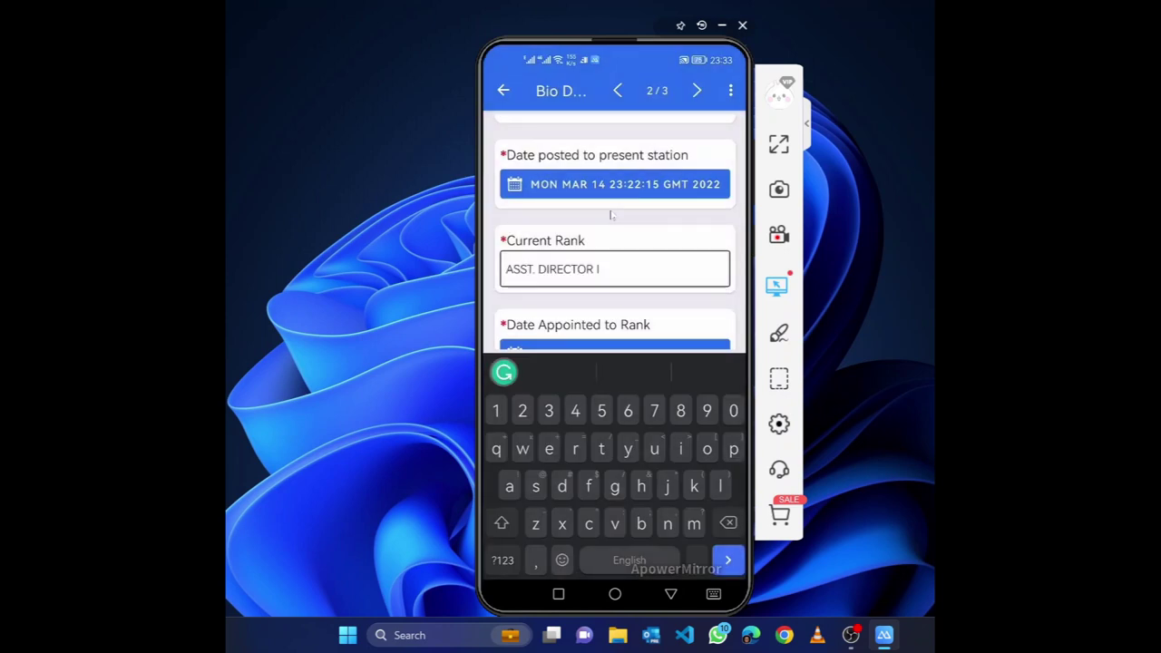
pyautogui.scroll(-3, 611, 215)
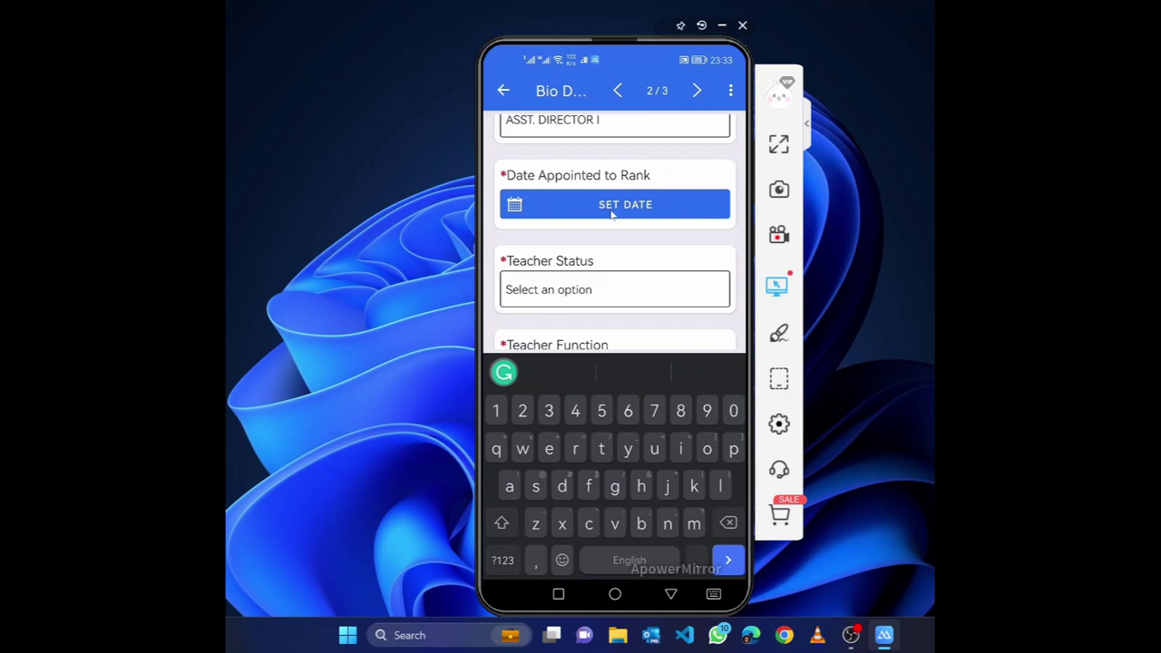
# Set Date Appointed to Rank to 3 July 2023.
pyautogui.click(612, 209)
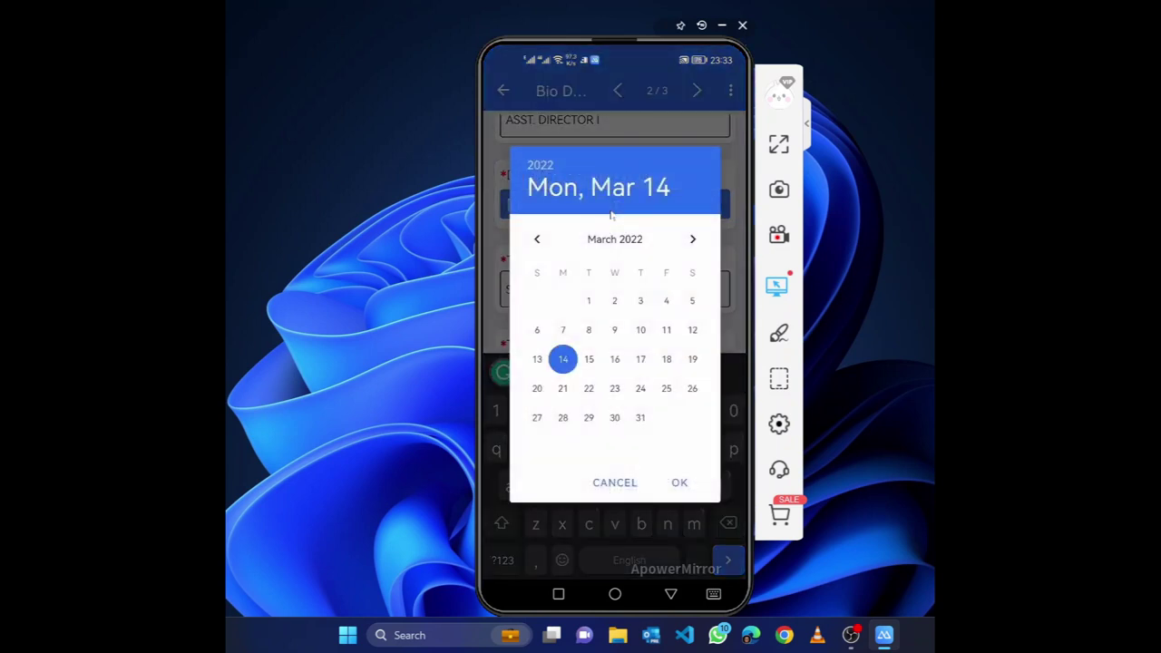
pyautogui.click(539, 165)
pyautogui.click(614, 332)
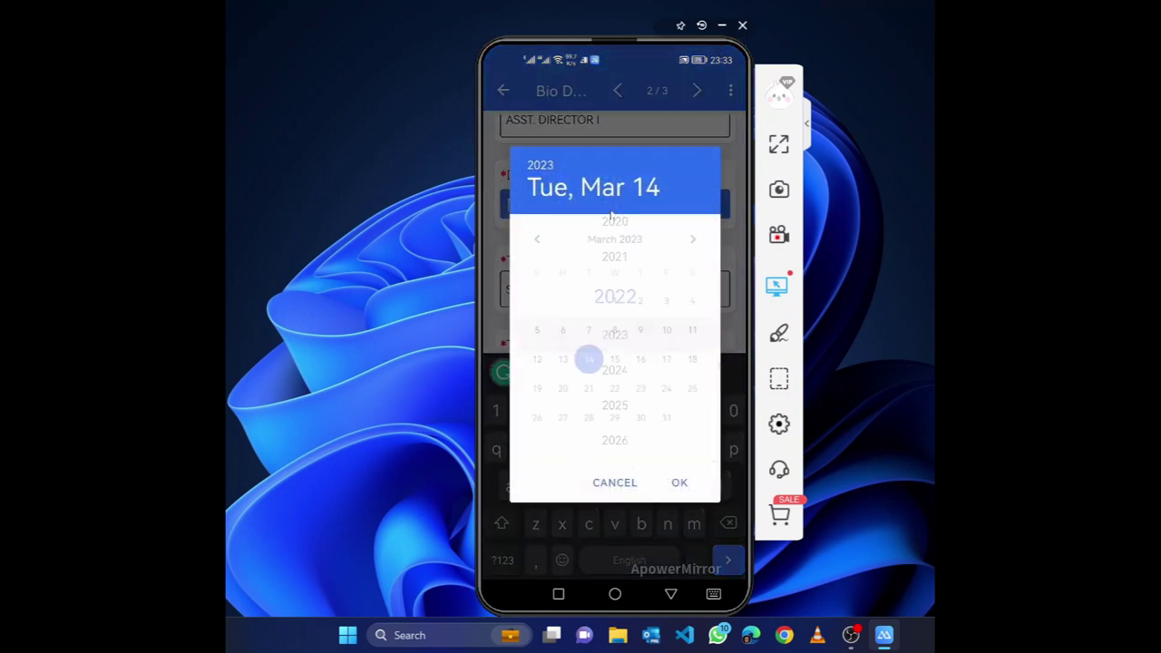
pyautogui.click(692, 238)
pyautogui.click(692, 238)
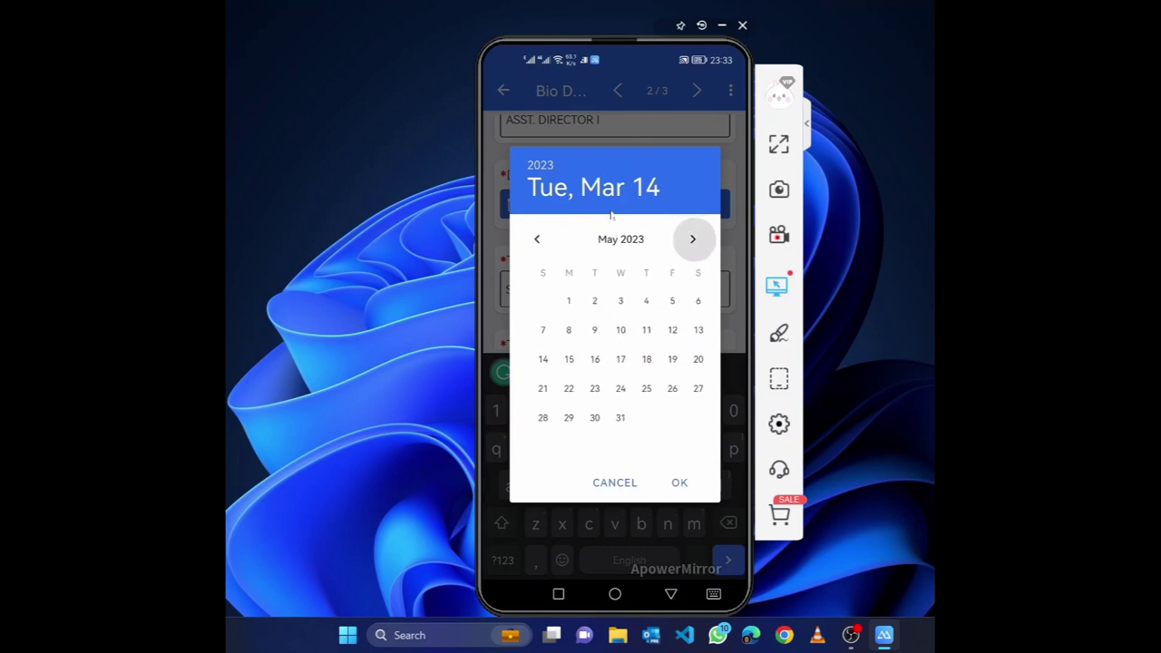
pyautogui.click(692, 238)
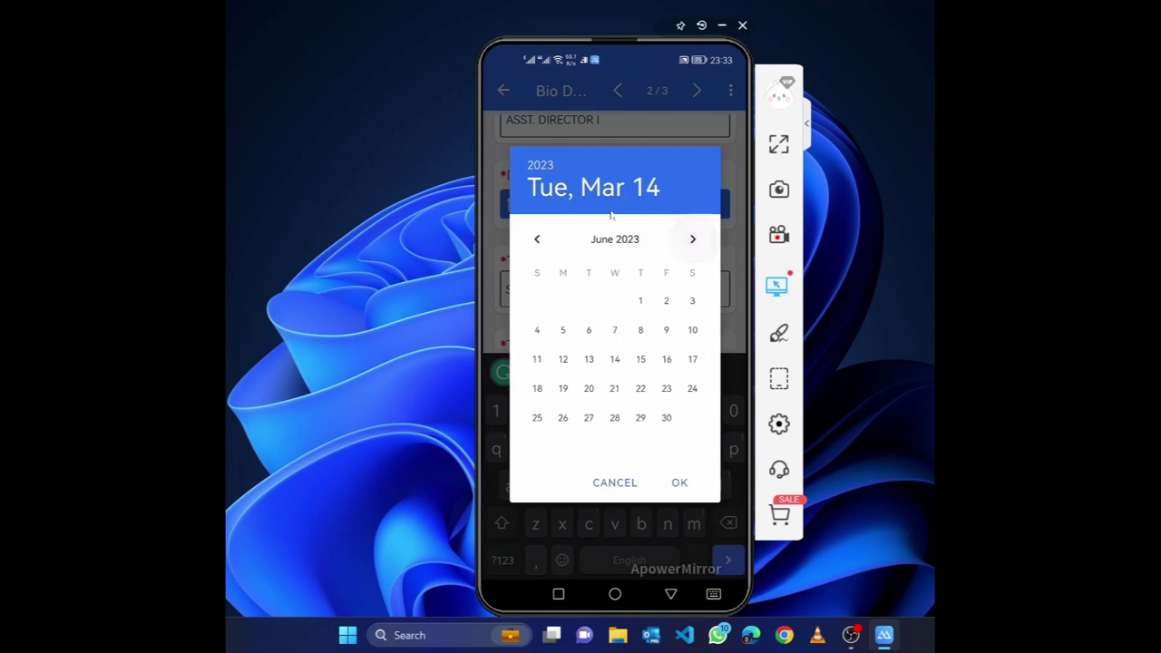
pyautogui.click(692, 238)
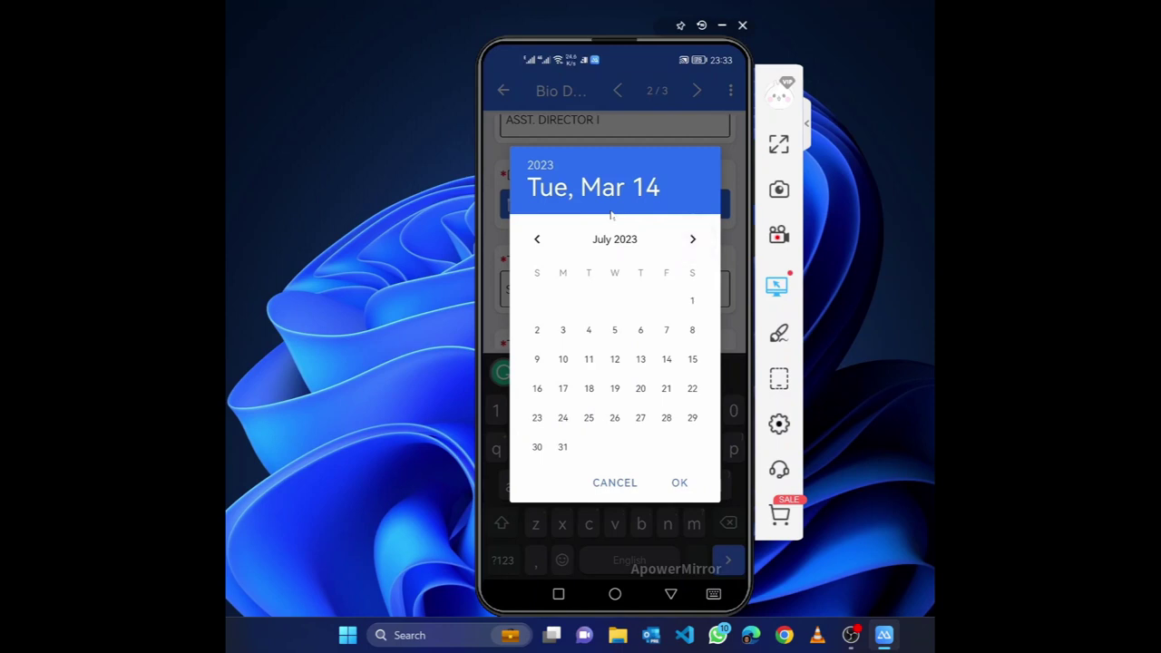
pyautogui.click(563, 329)
pyautogui.click(679, 482)
# Set Teacher Status to Fulltime and Teacher Function to Administration.
pyautogui.scroll(-1, 611, 215)
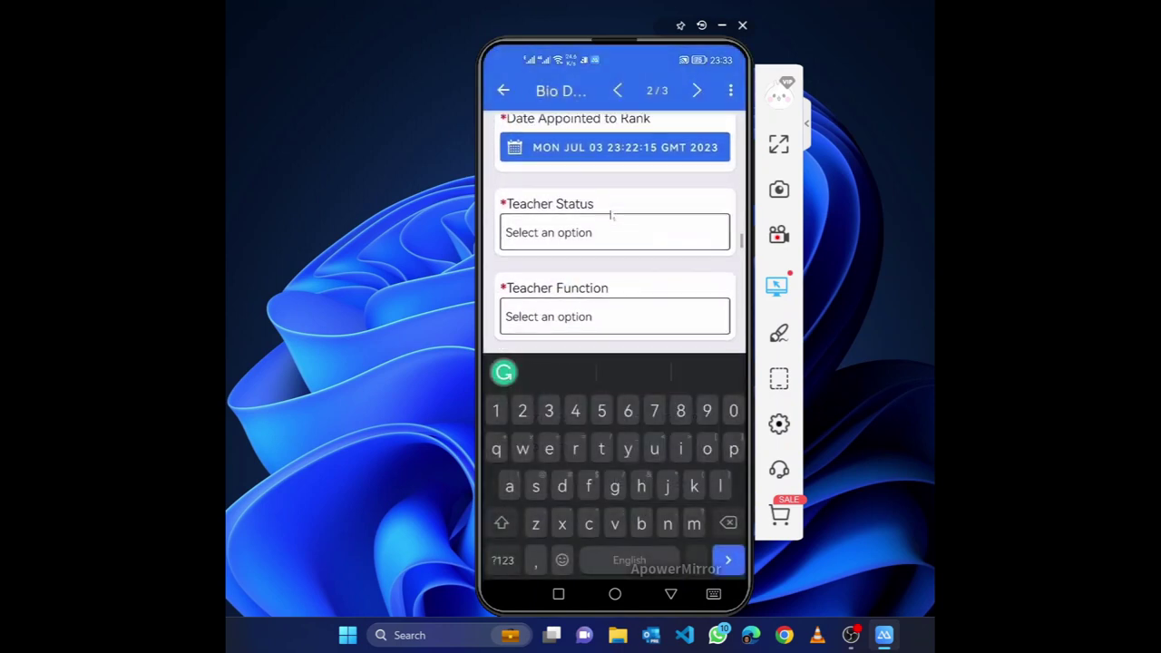
pyautogui.click(611, 218)
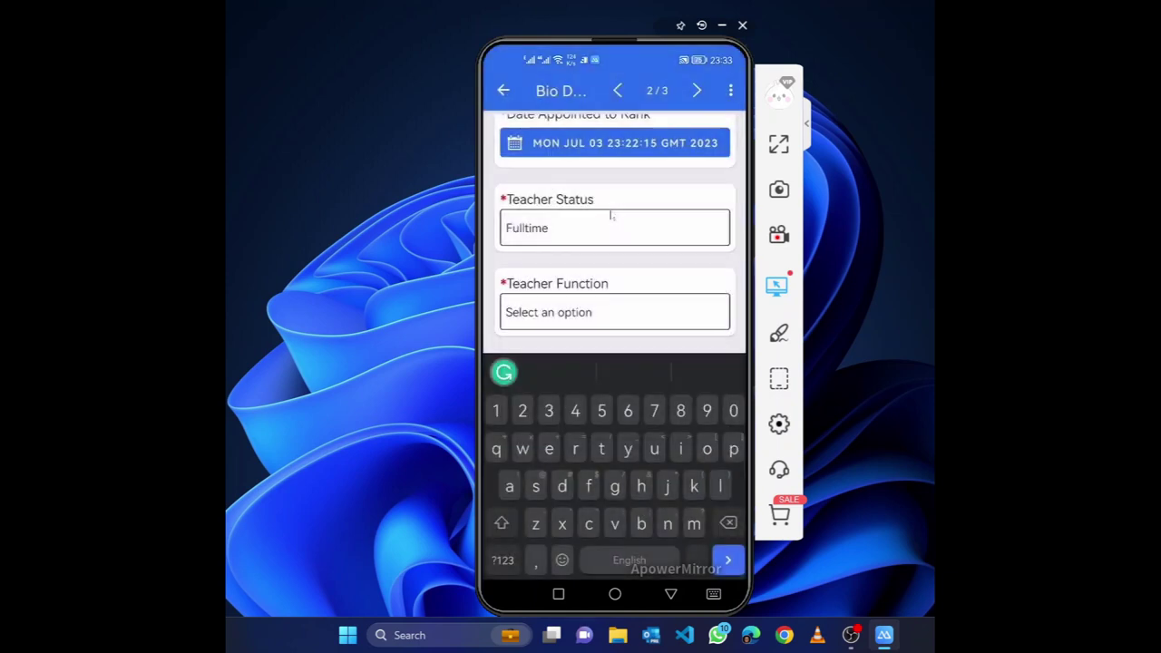
pyautogui.scroll(-1, 611, 215)
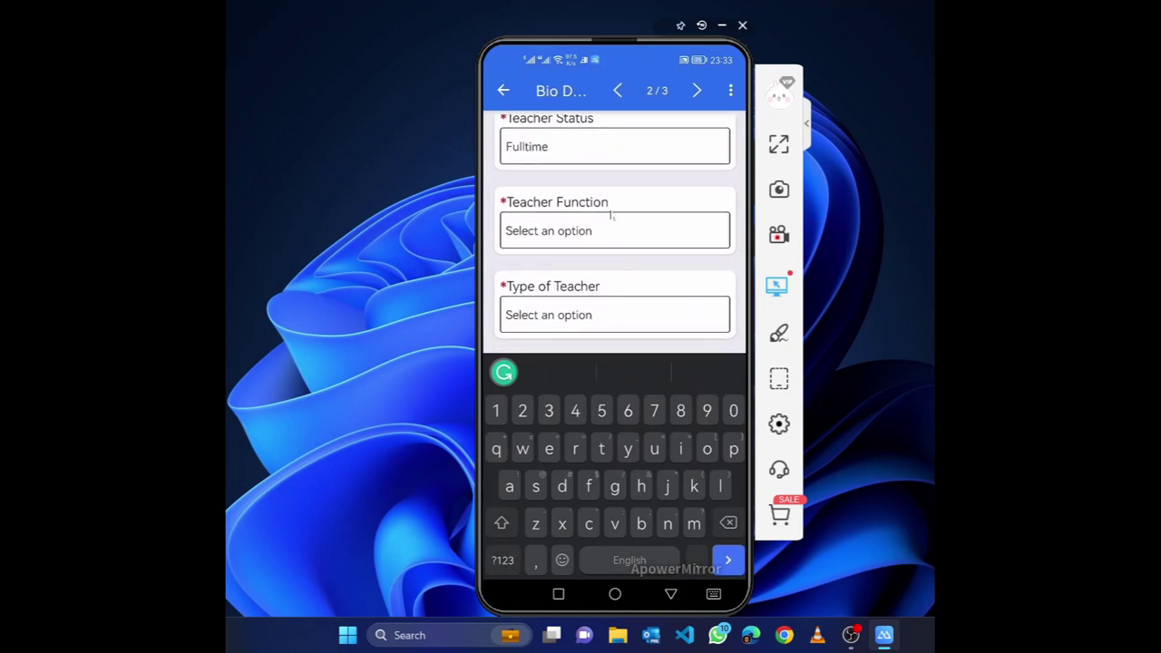
pyautogui.click(611, 218)
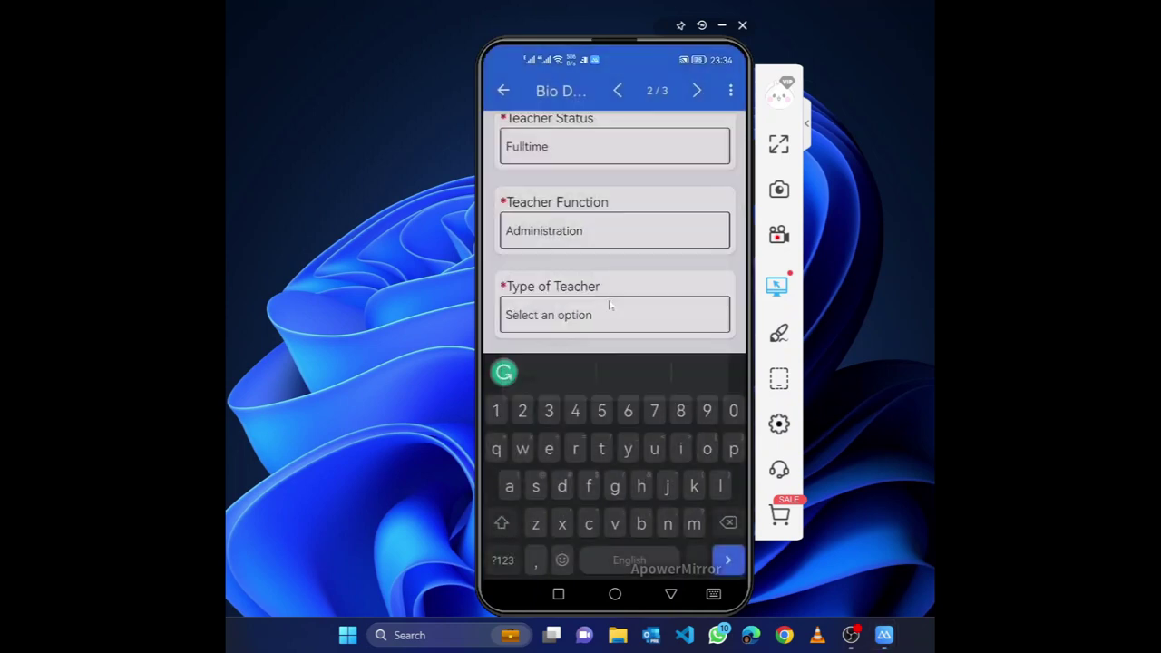
# Set Type of Teacher to Head/Principal (Basic/Shs/TVET).
pyautogui.click(610, 314)
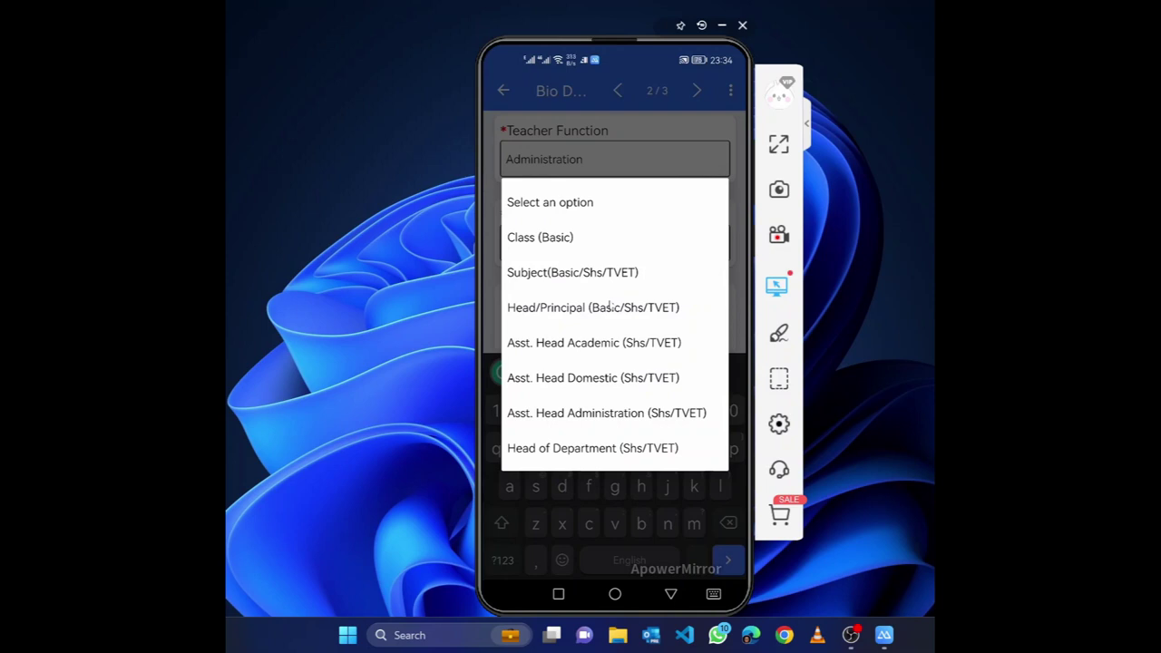
pyautogui.click(611, 307)
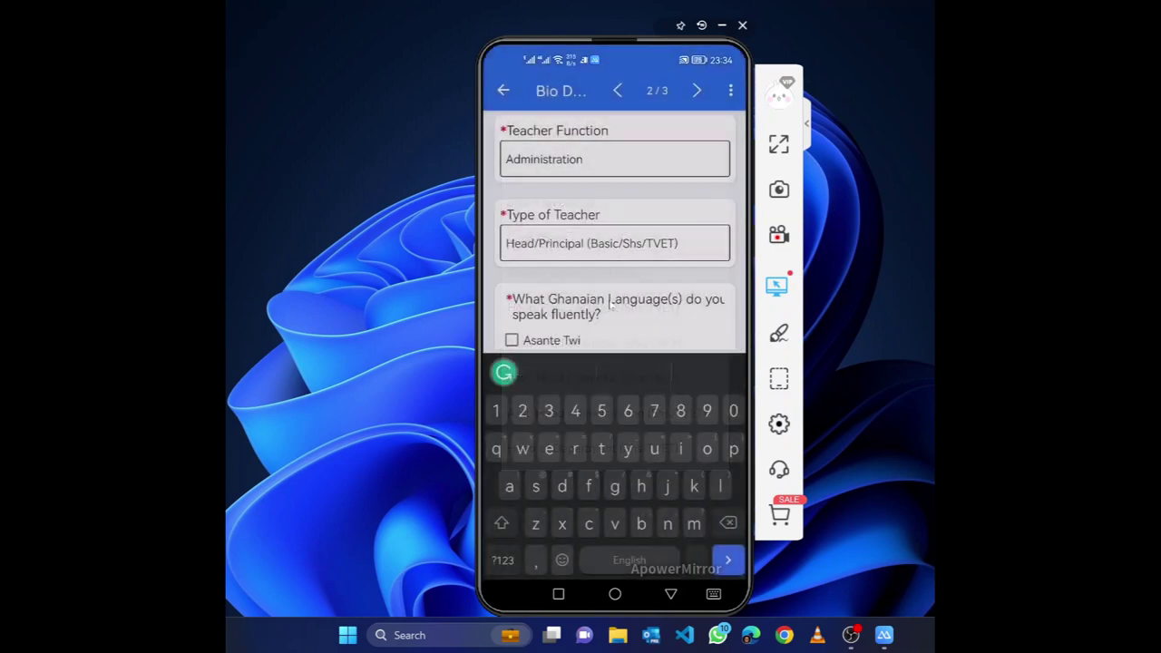
pyautogui.scroll(-2, 611, 307)
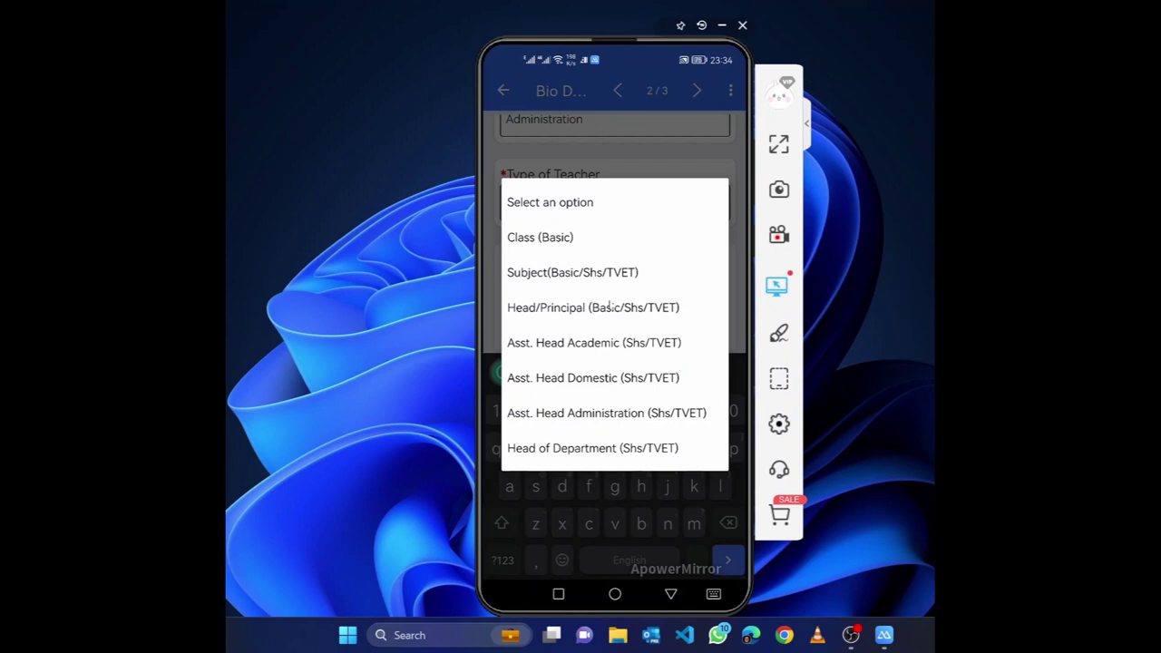
pyautogui.click(611, 308)
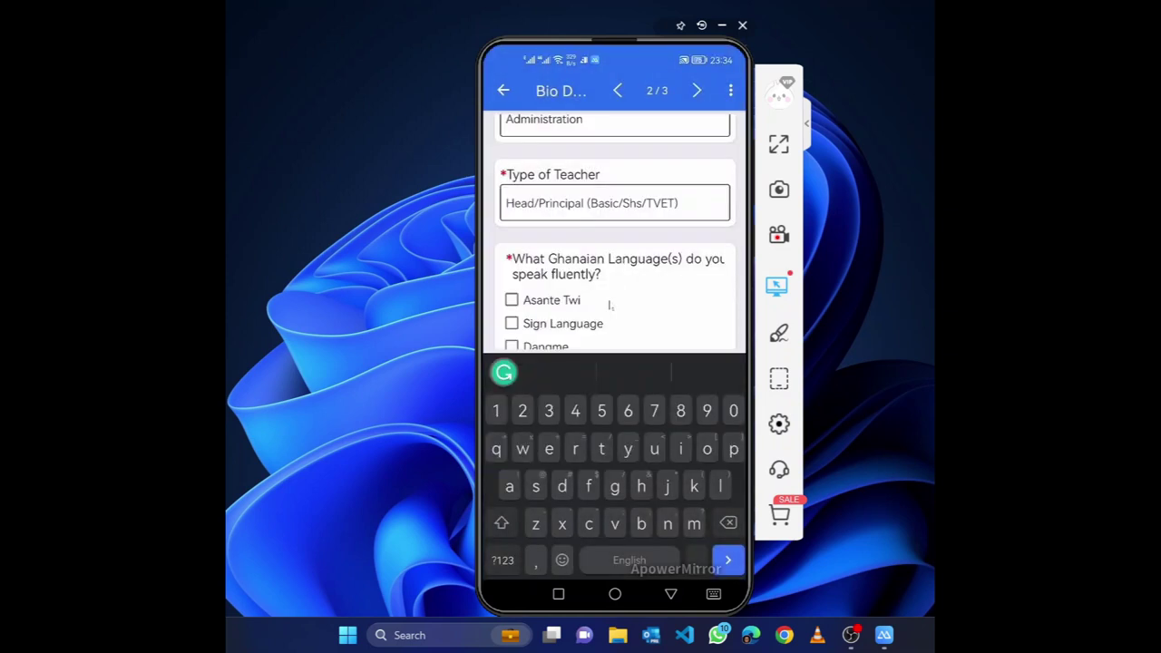
# Tick Ewe as a fluent language and move down to Highest Academic Qualification.
pyautogui.scroll(-2, 610, 307)
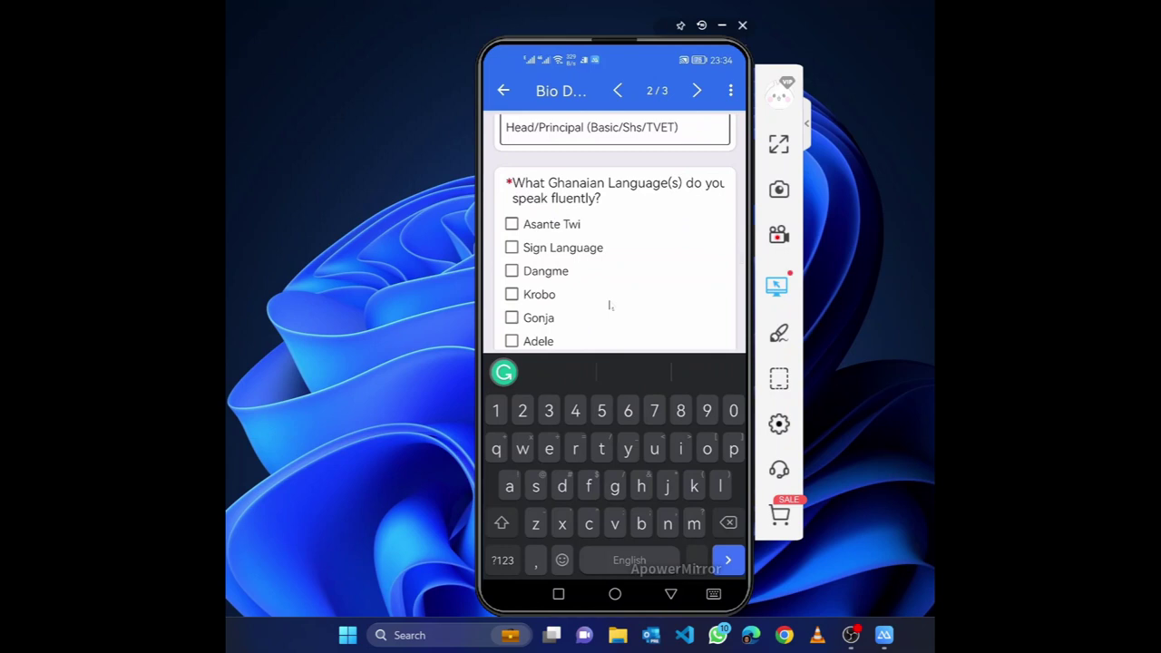
pyautogui.scroll(-1, 610, 307)
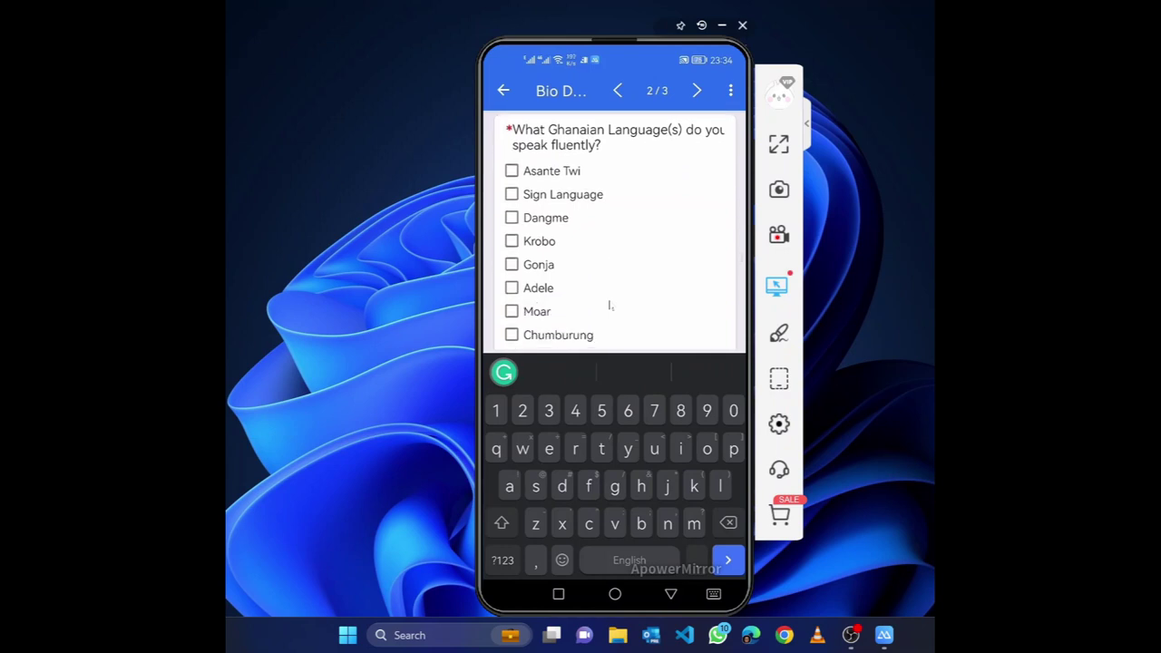
pyautogui.scroll(-1, 610, 307)
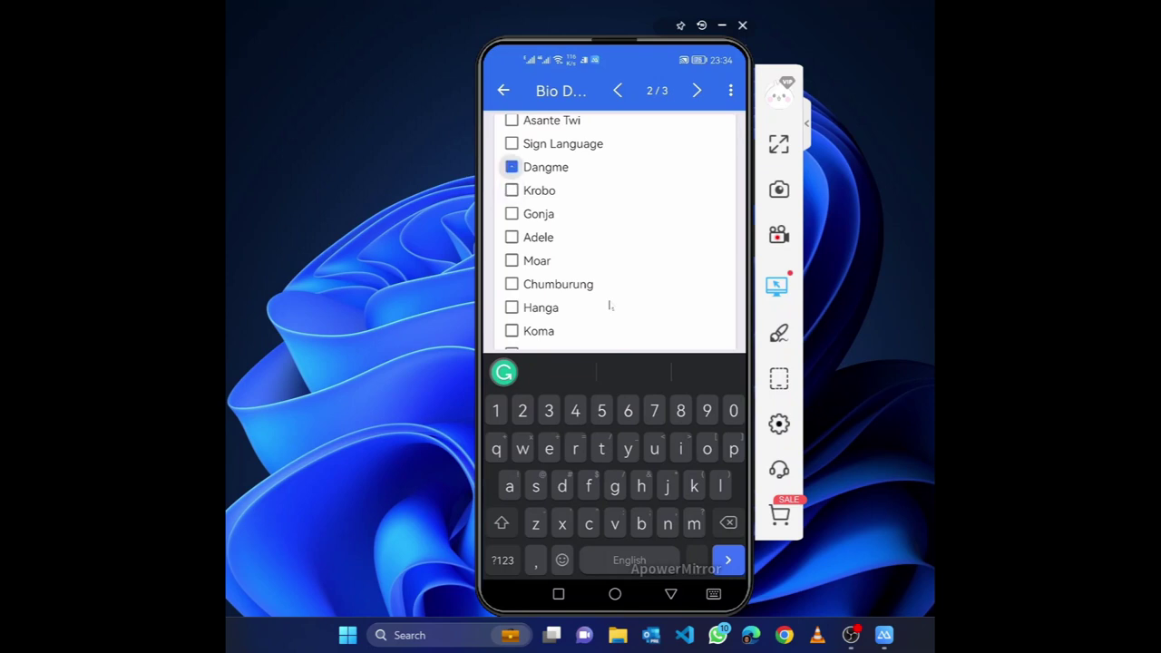
pyautogui.scroll(1, 611, 306)
pyautogui.scroll(-4, 611, 306)
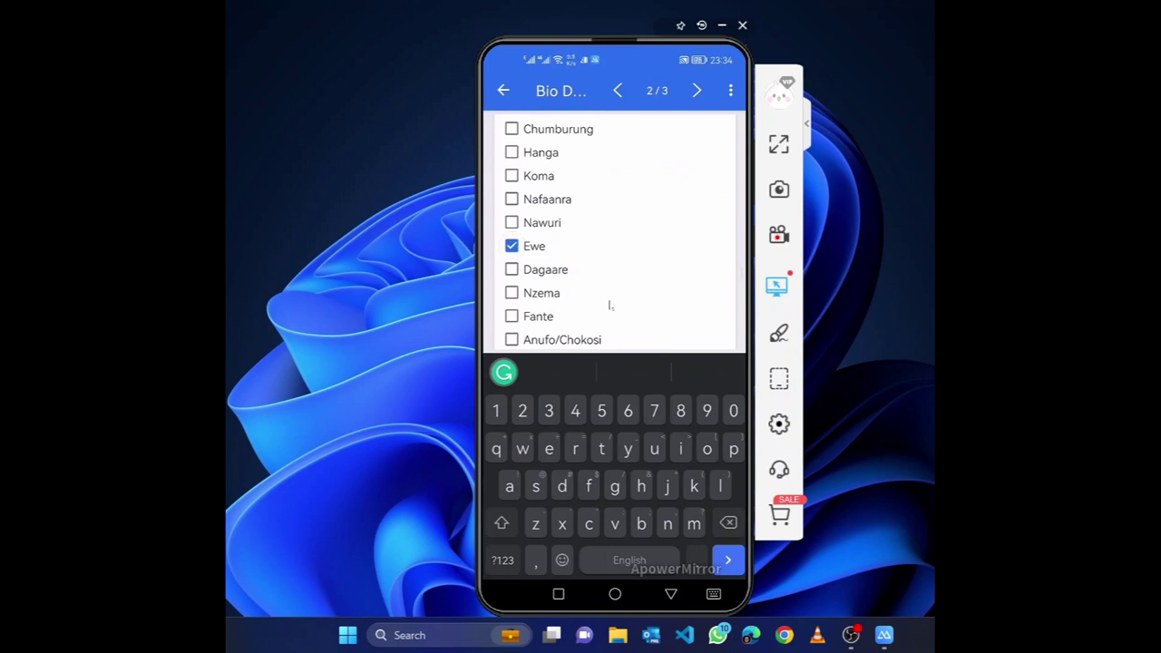
pyautogui.scroll(-5, 610, 307)
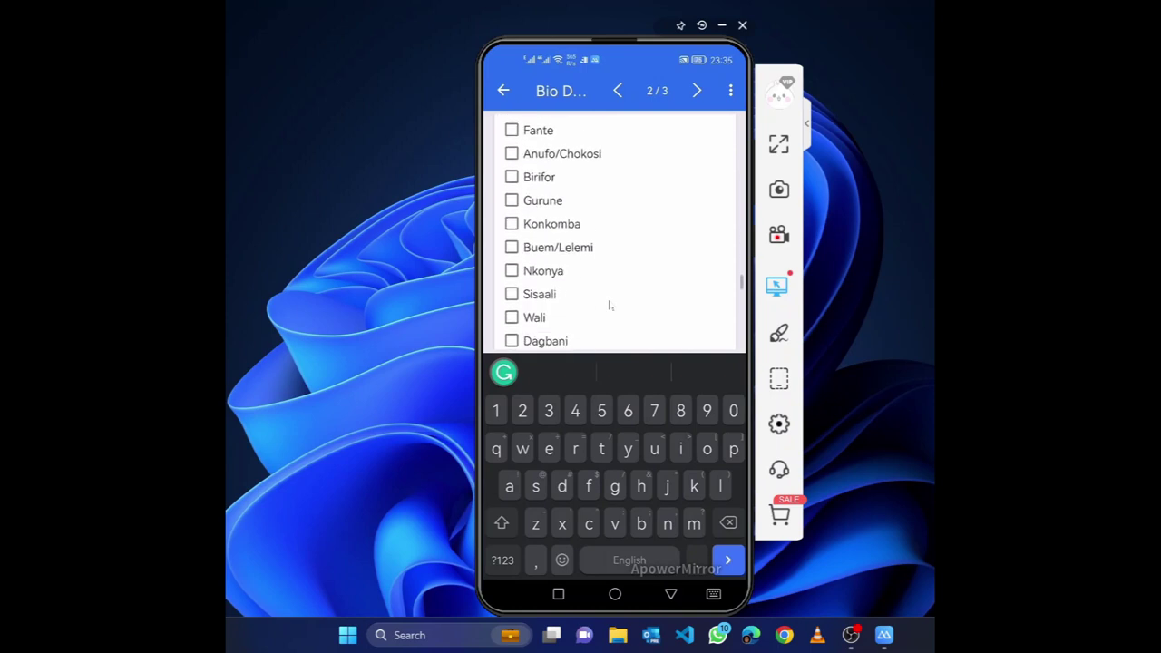
pyautogui.scroll(-5, 611, 306)
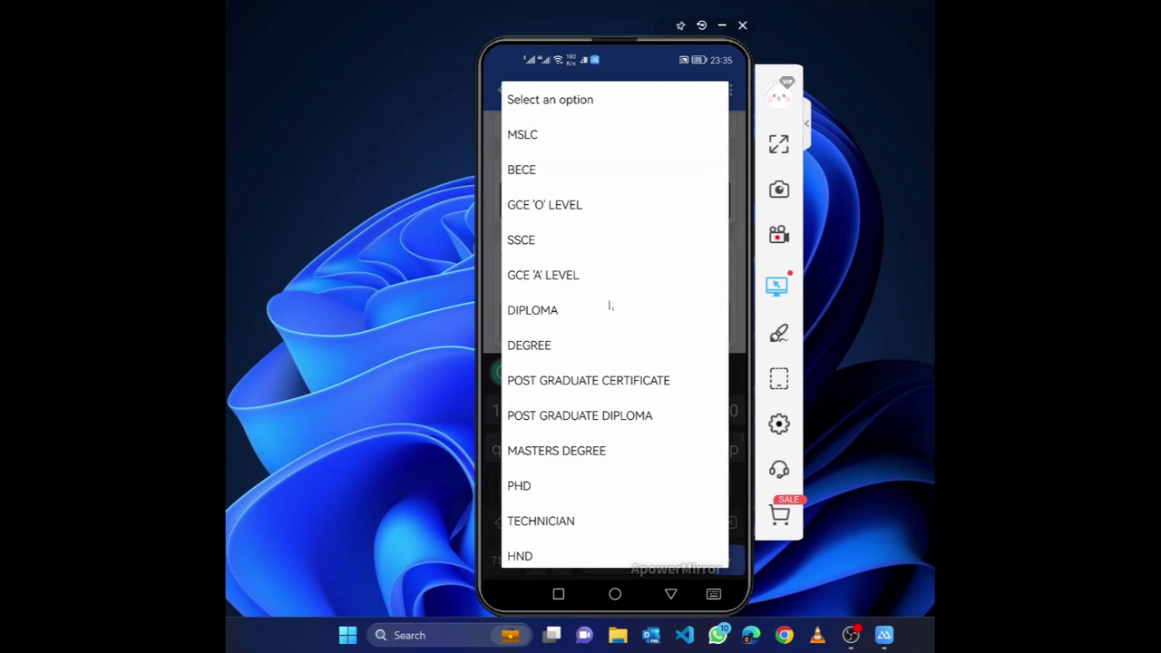
# Set Highest Academic Qualification to DEGREE, specified as DEGREE IN BASIC EDUCATION.
pyautogui.scroll(-1, 610, 306)
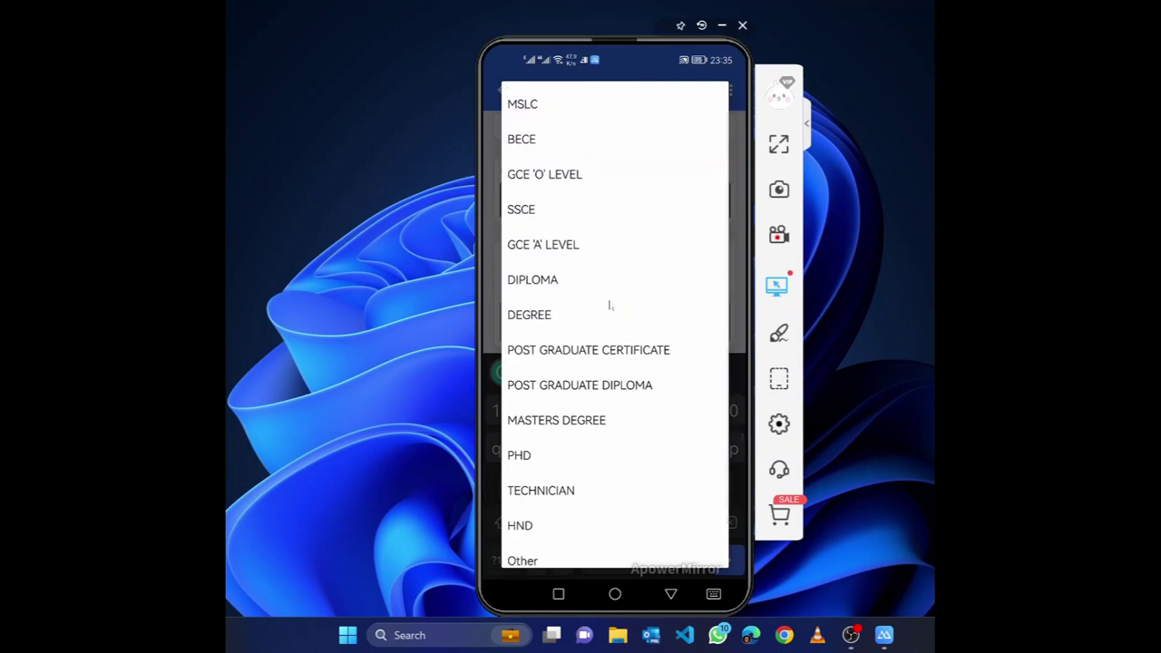
pyautogui.scroll(-1, 609, 306)
pyautogui.click(610, 307)
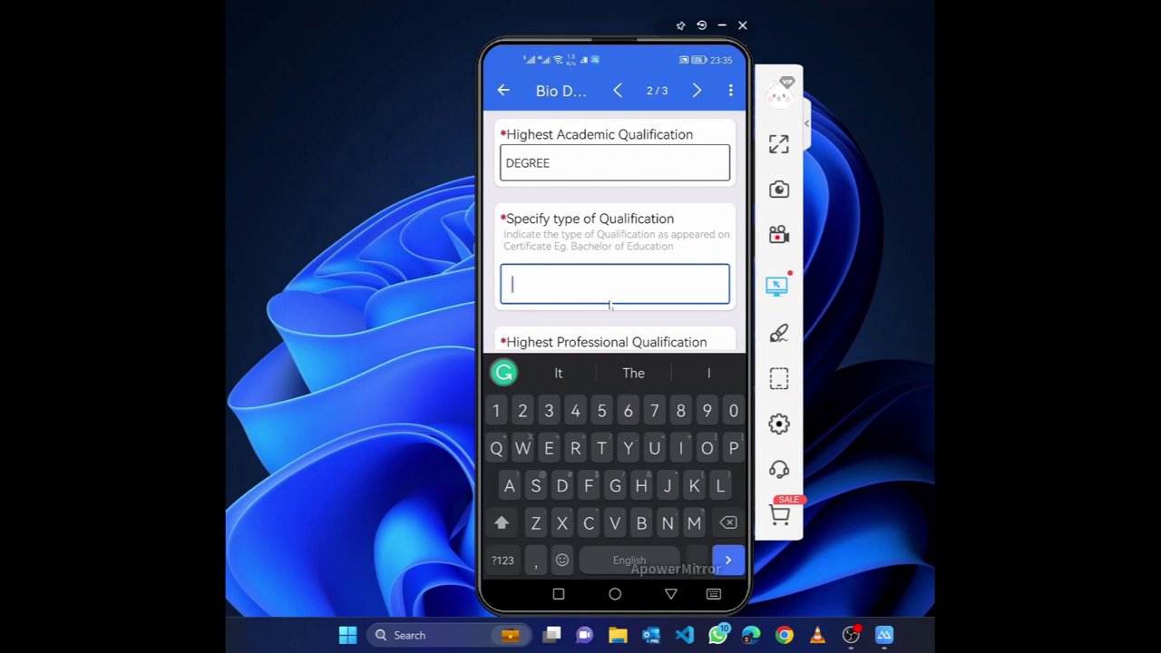
pyautogui.scroll(-1, 610, 305)
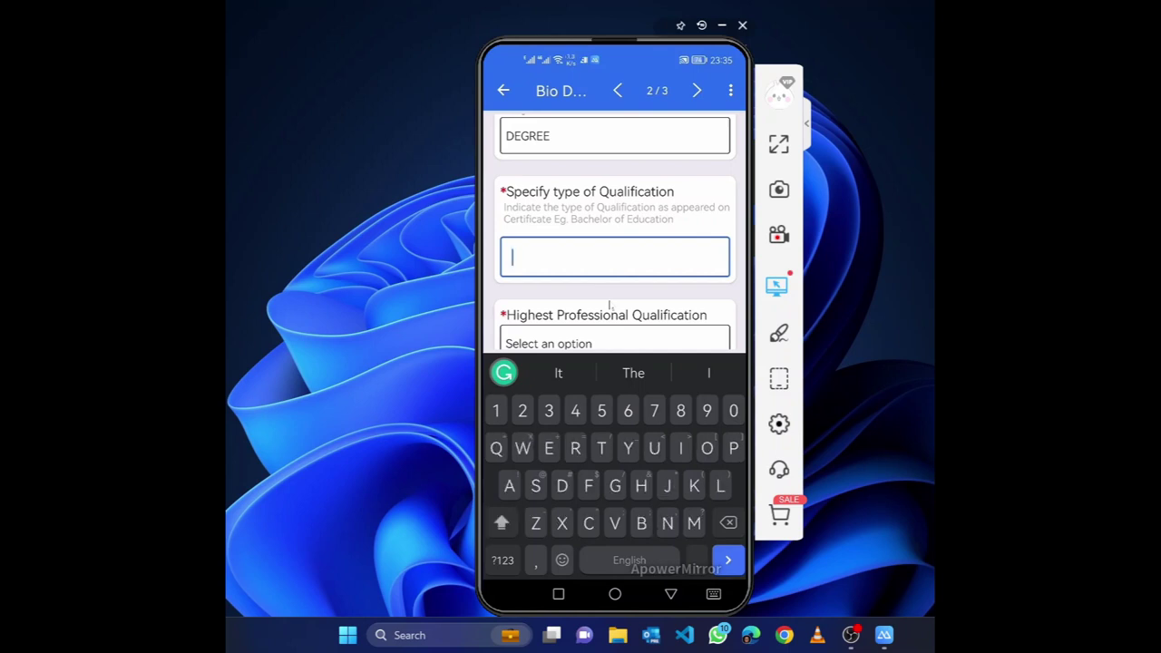
pyautogui.write('DEG')
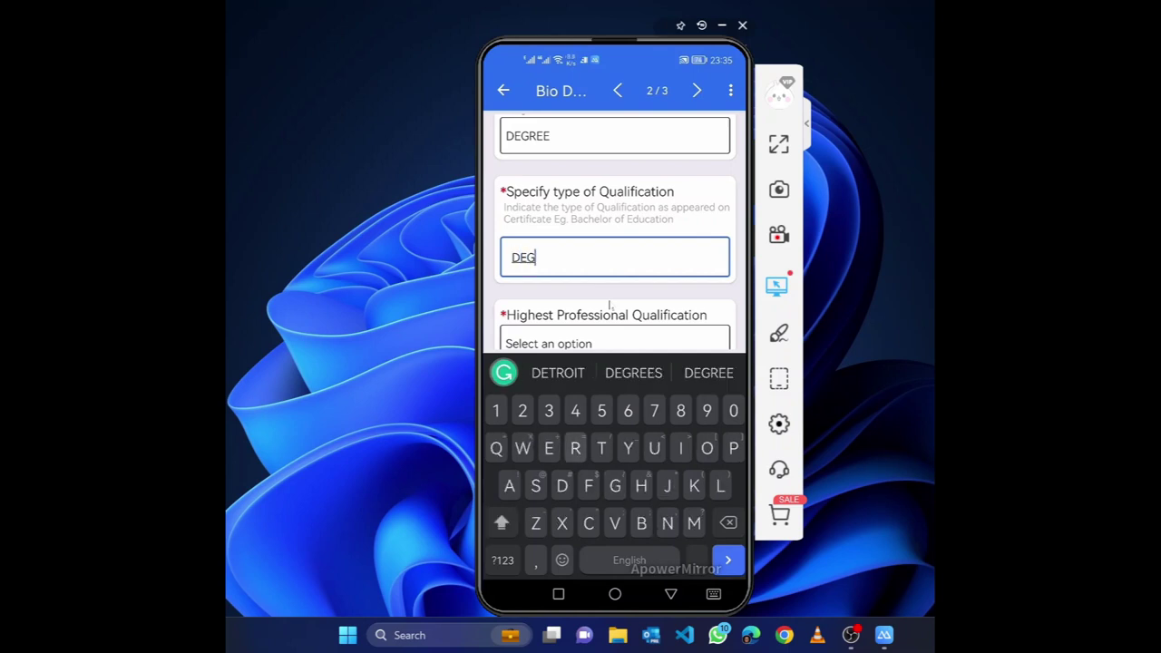
pyautogui.write('REE IN')
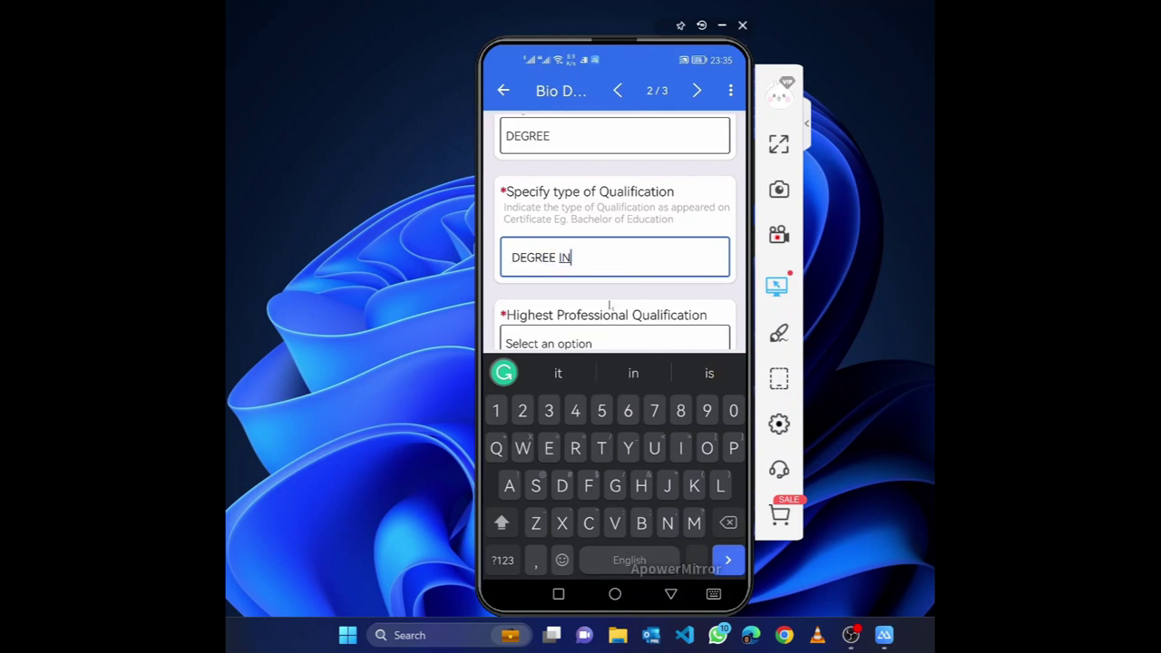
pyautogui.write(' BASIC A')
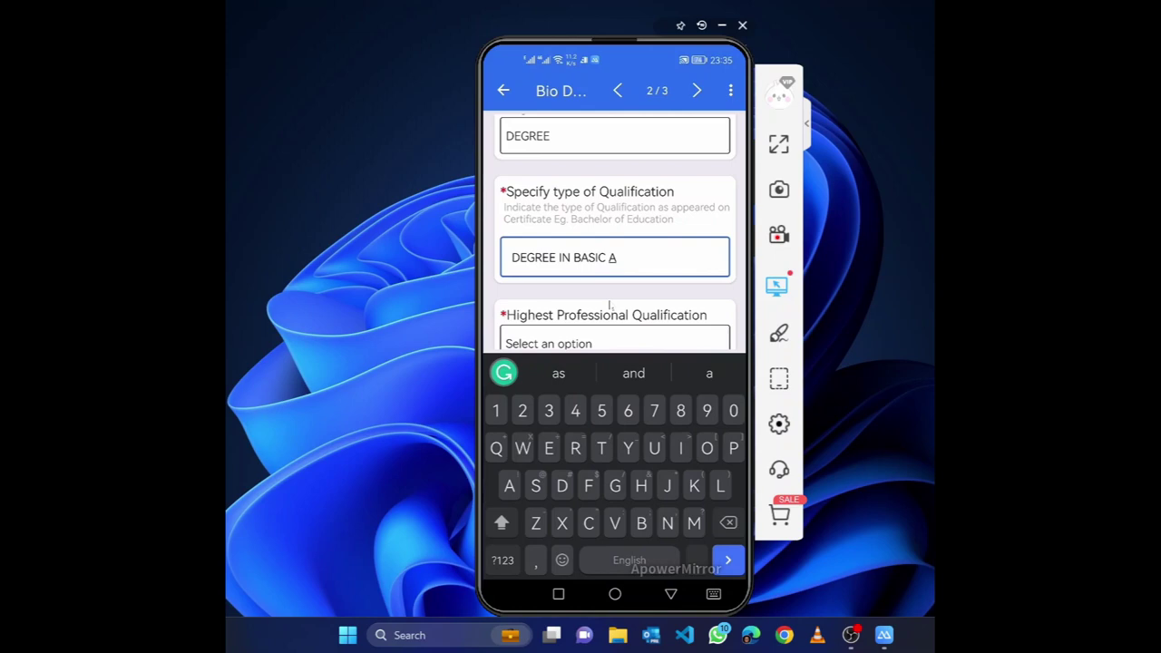
pyautogui.press('BackSpace')
pyautogui.write('EDUCATION')
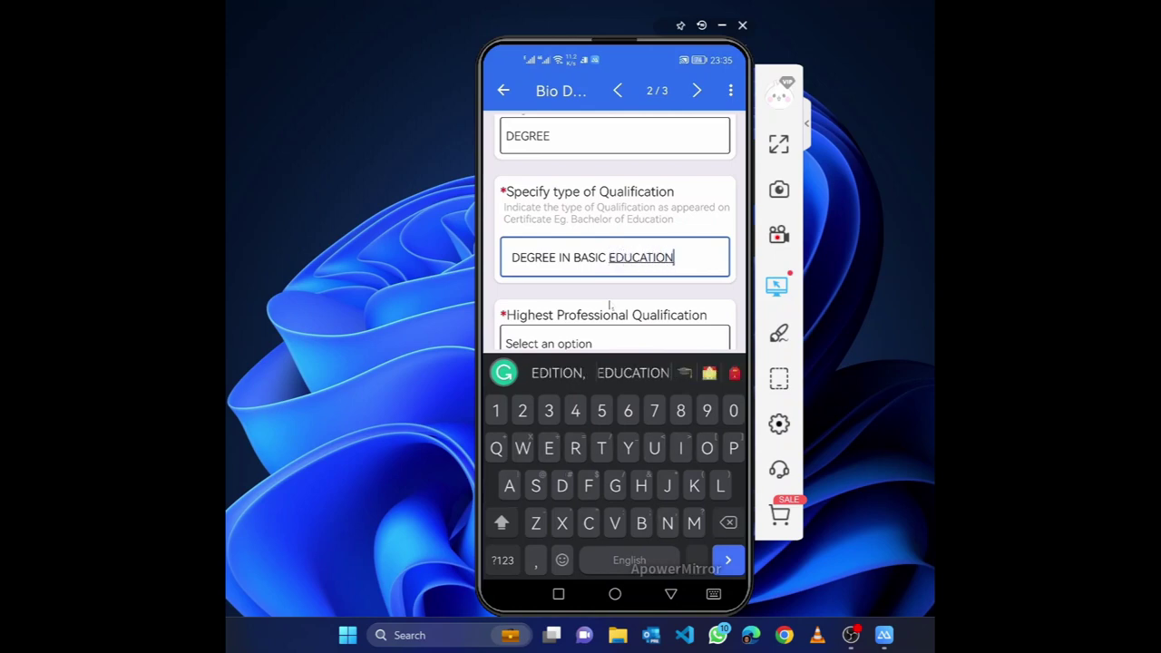
pyautogui.scroll(-2, 609, 305)
pyautogui.click(610, 306)
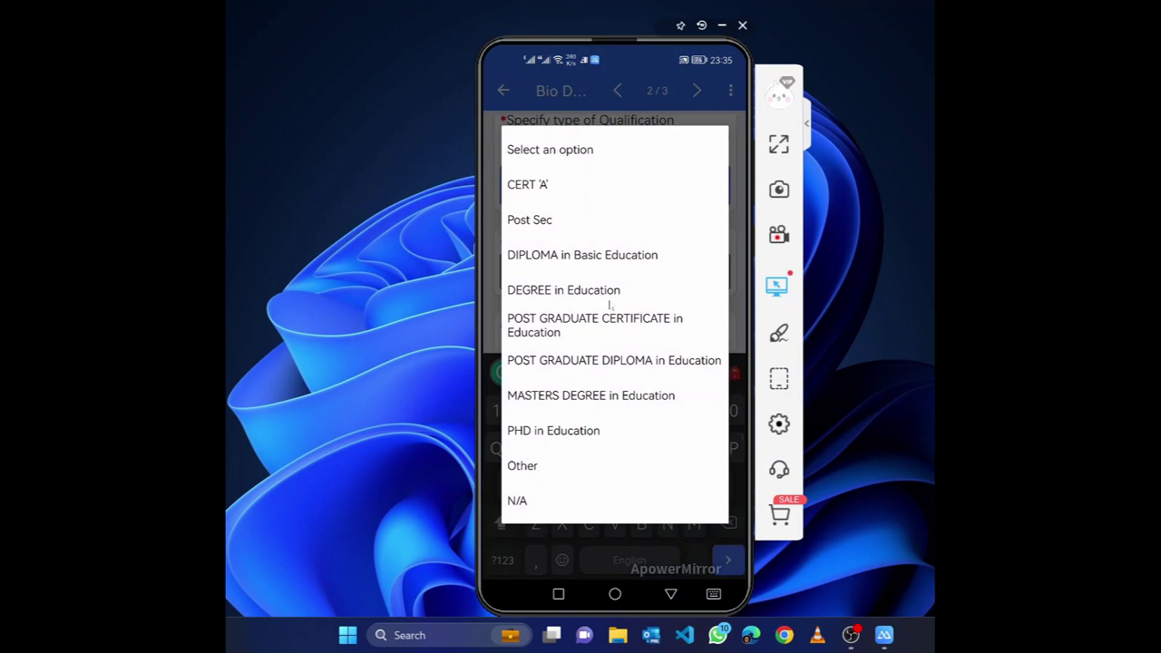
# Choose DEGREE in Education and enter 'B.Ed BASIC EDUCATION' as the qualification type.
pyautogui.click(610, 293)
pyautogui.scroll(-2, 609, 306)
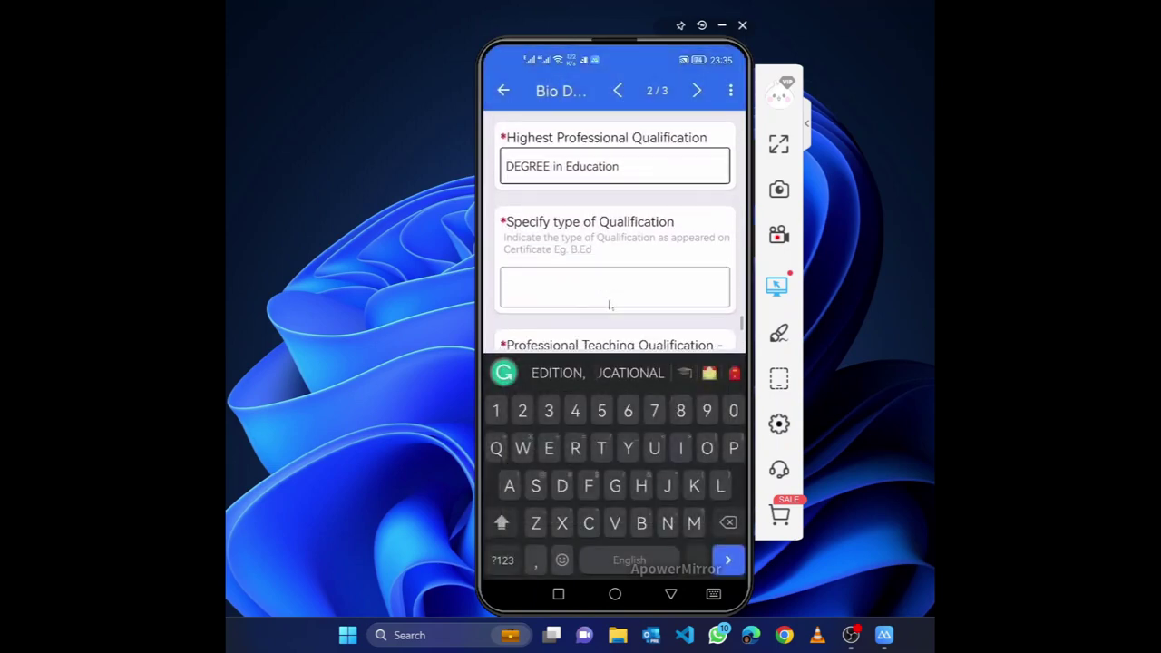
pyautogui.click(610, 299)
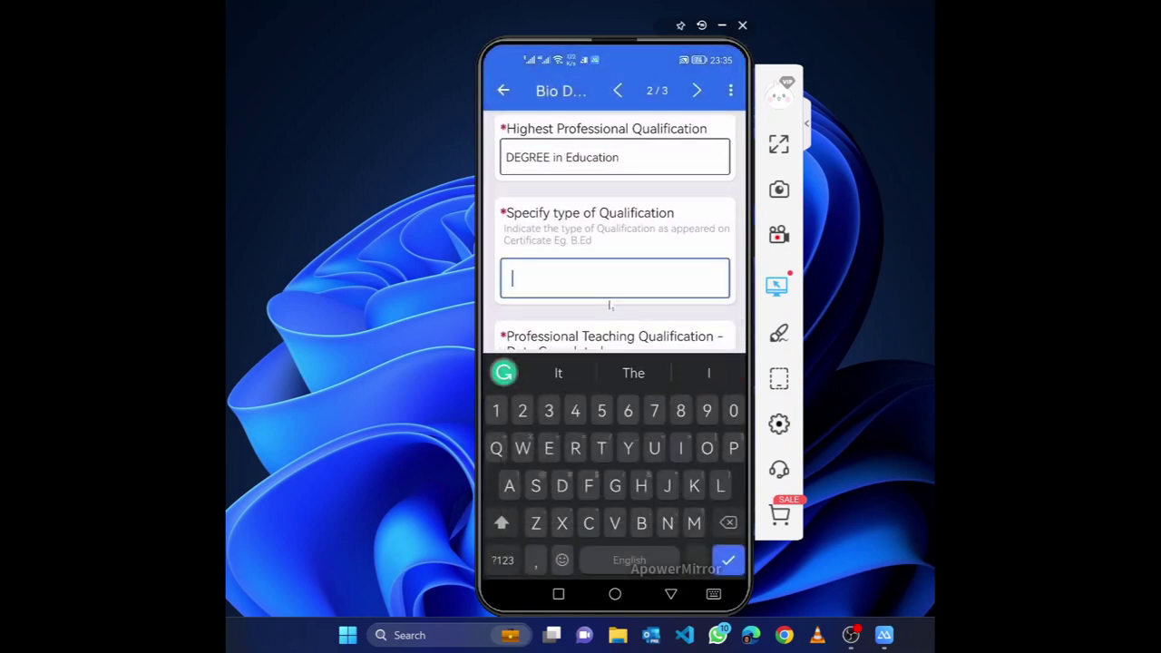
pyautogui.write('B')
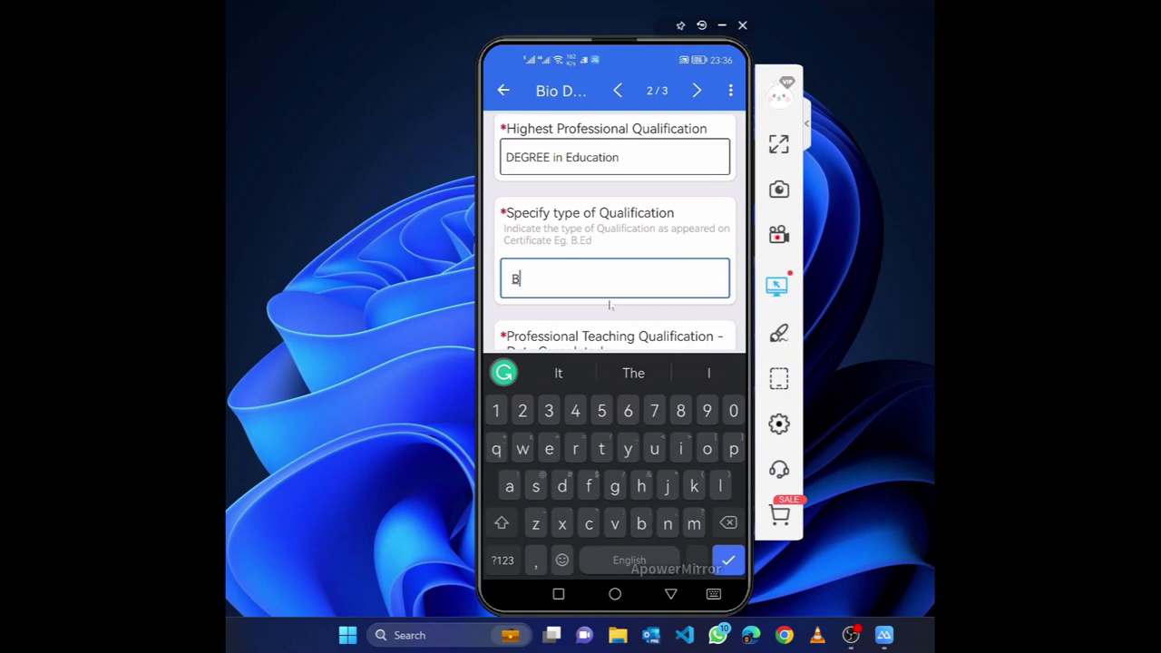
pyautogui.write('.e')
pyautogui.press('BackSpace')
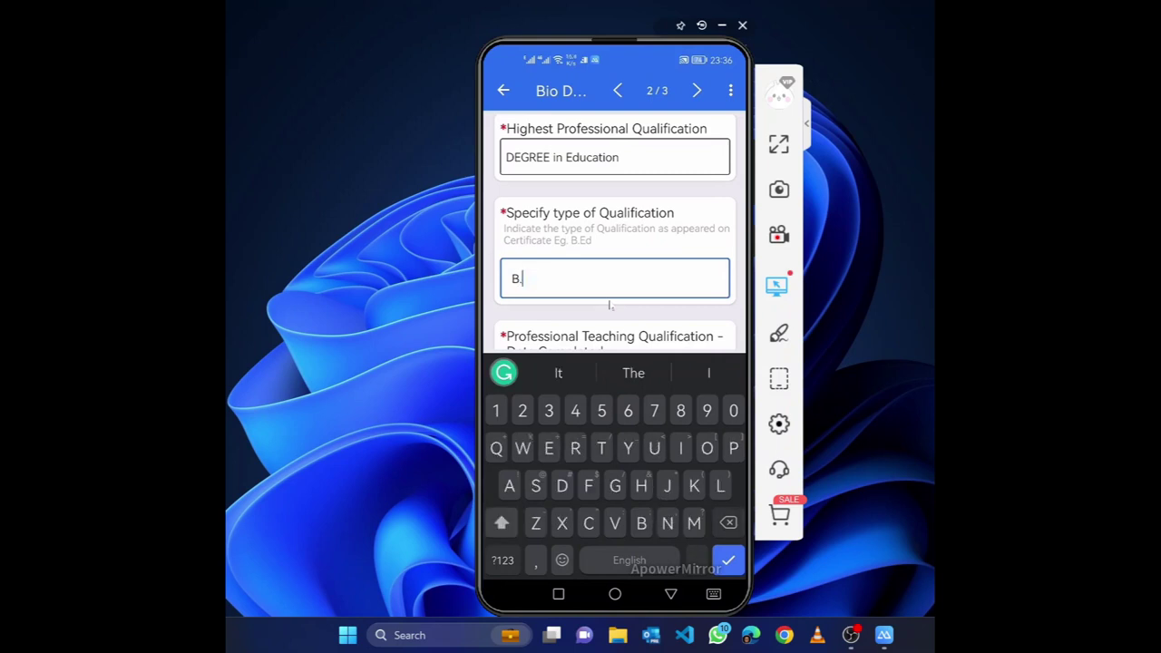
pyautogui.write('Ed')
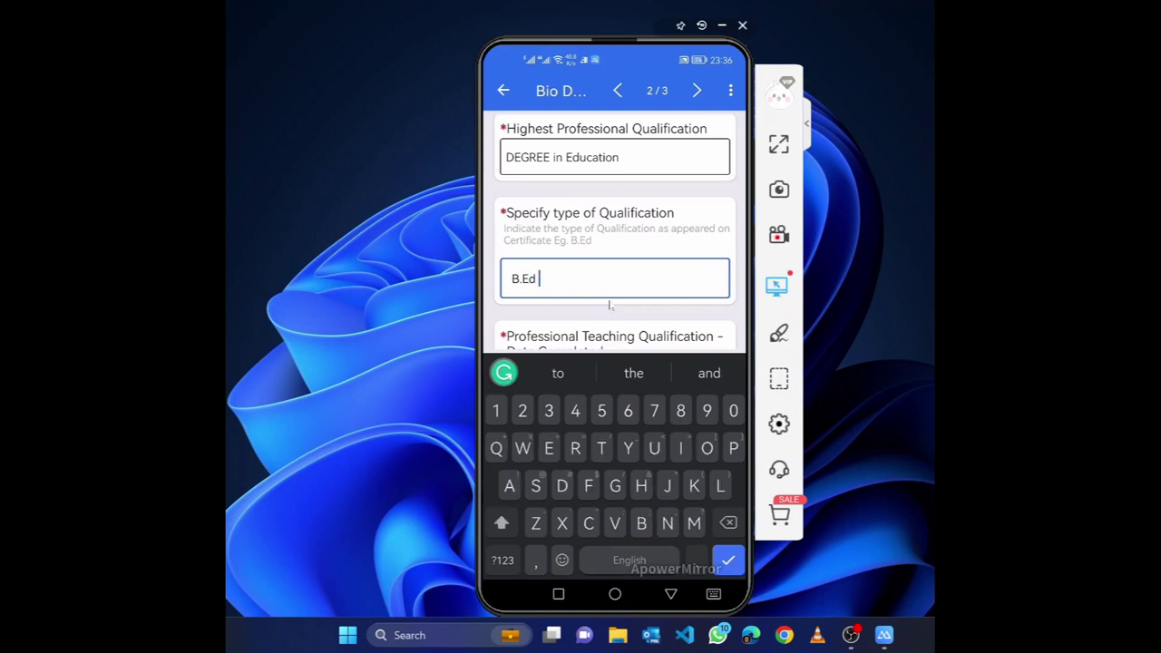
pyautogui.press('shift')
pyautogui.write('Basi')
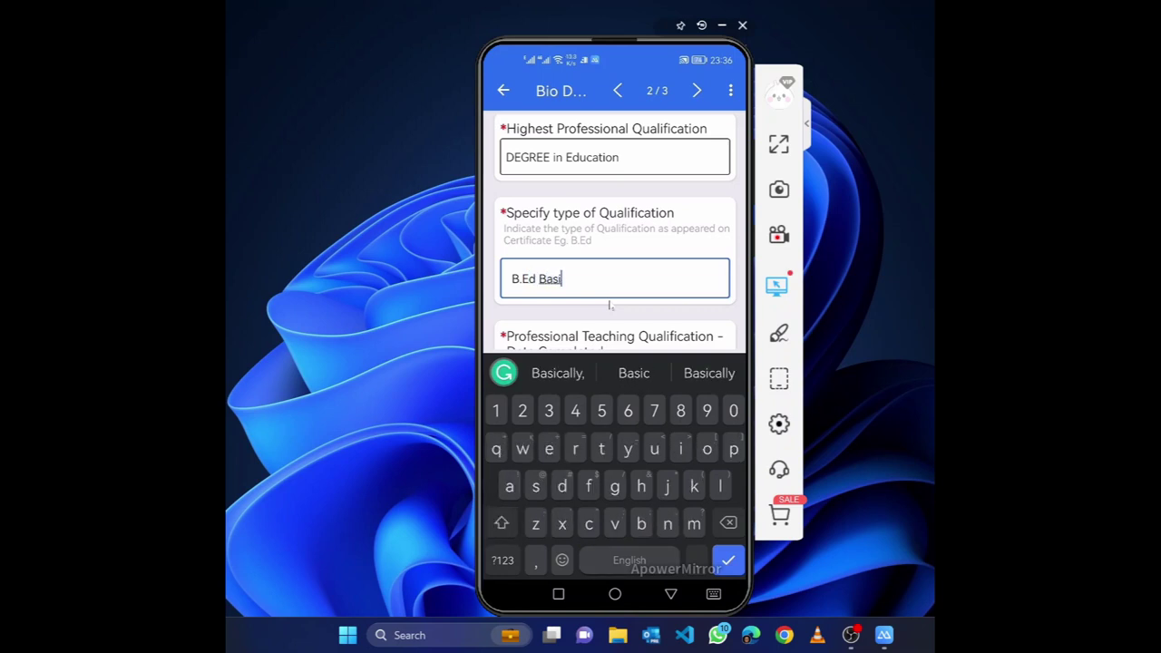
pyautogui.press('BackSpace')
pyautogui.press('BackSpace')
pyautogui.press('shift')
pyautogui.write('A')
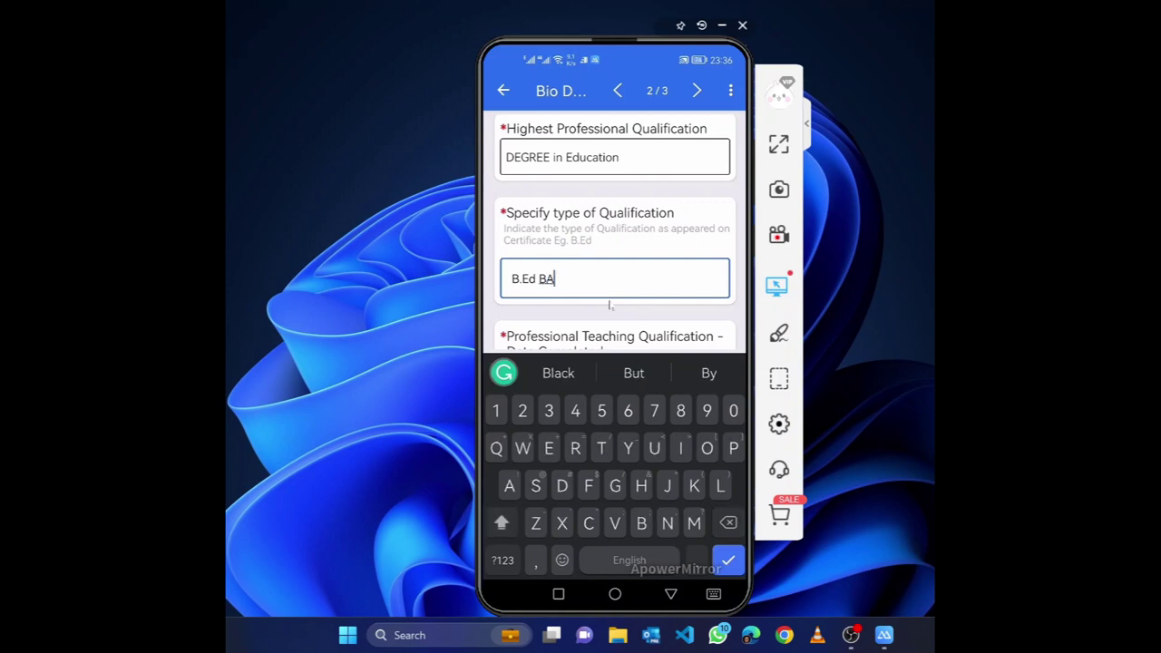
pyautogui.write('SIC')
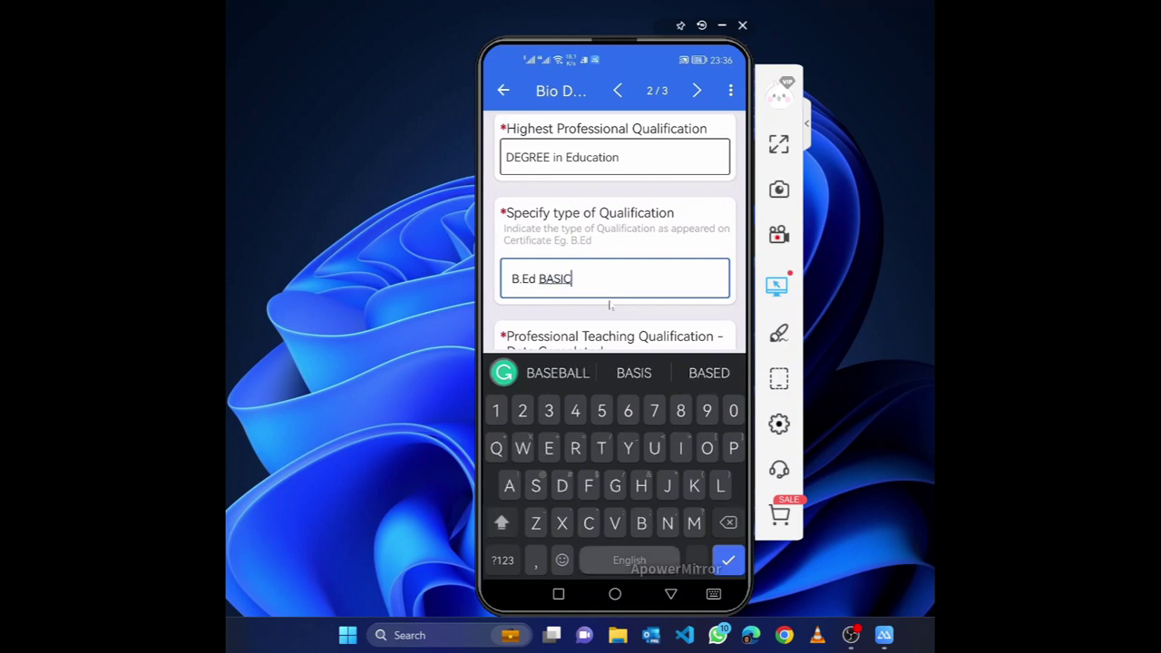
pyautogui.write(' EDUCATION')
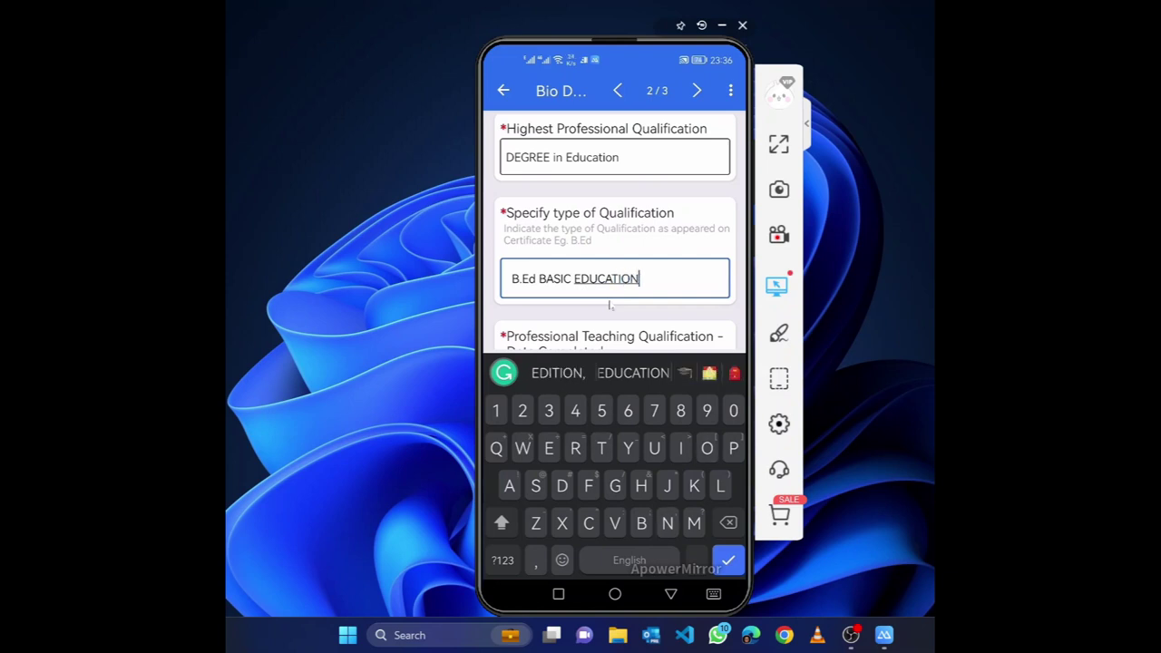
pyautogui.scroll(-2, 610, 306)
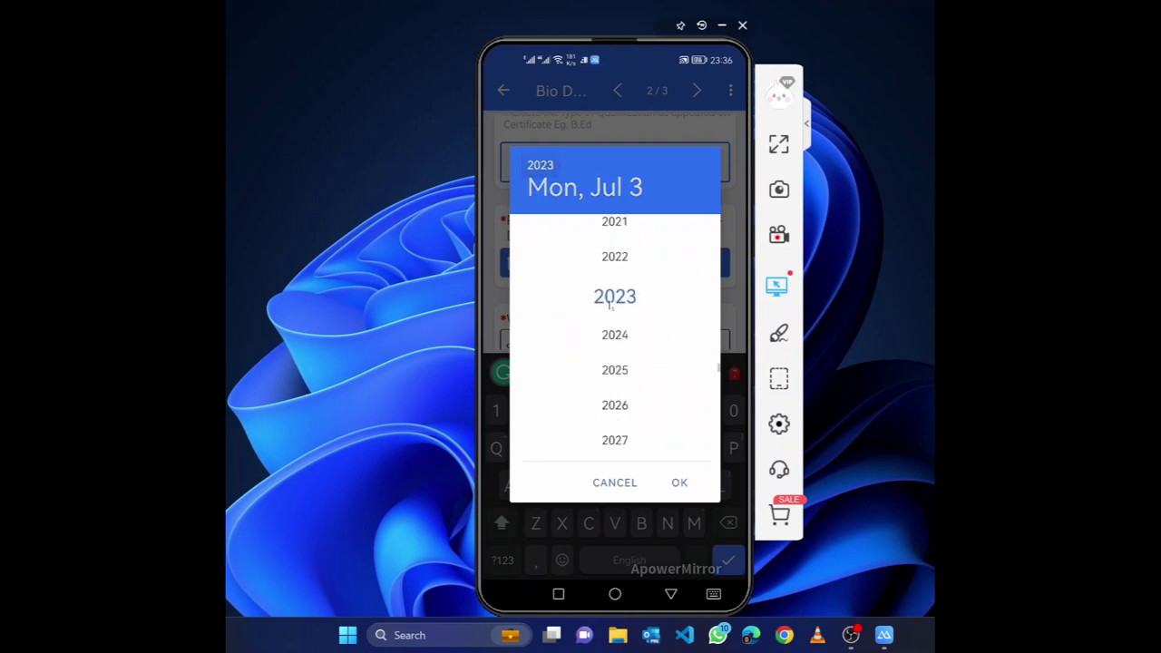
# Set the qualification completion date to Fri Jul 29 2005, starting from year 2005.
pyautogui.scroll(-3, 609, 307)
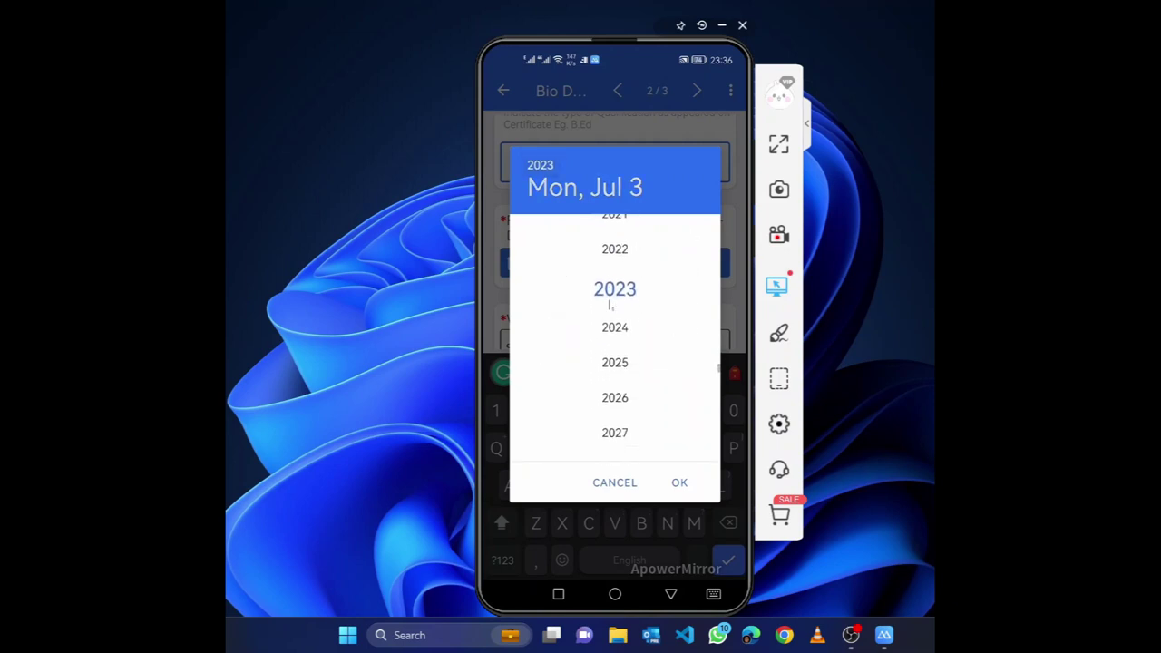
pyautogui.scroll(5, 610, 307)
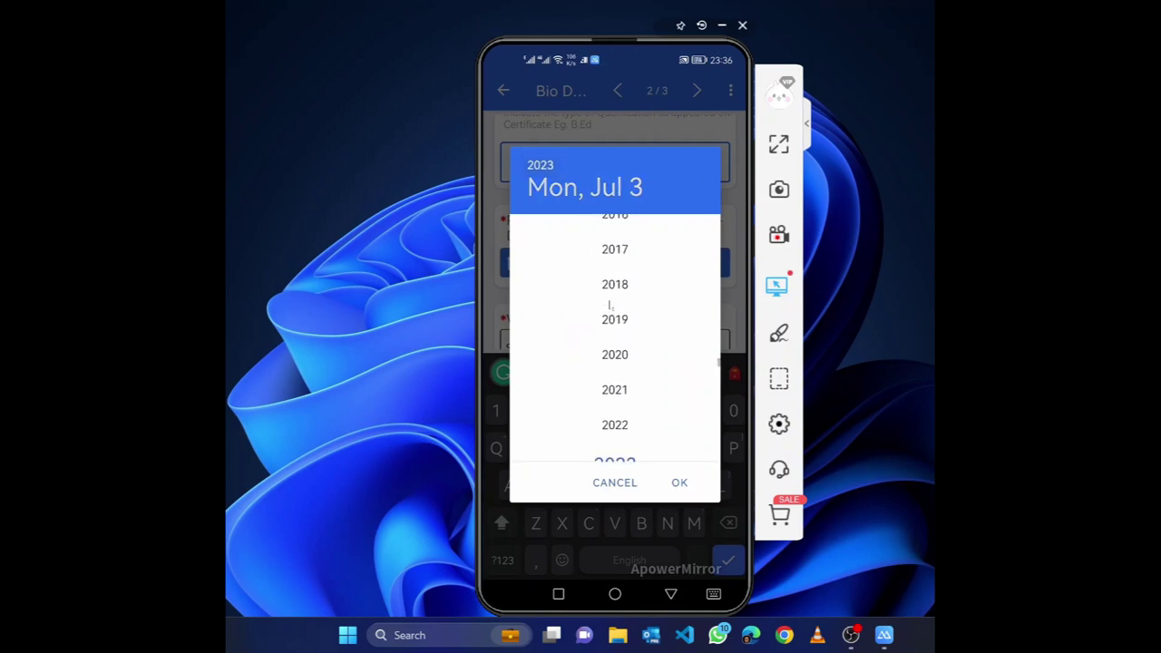
pyautogui.scroll(2, 610, 306)
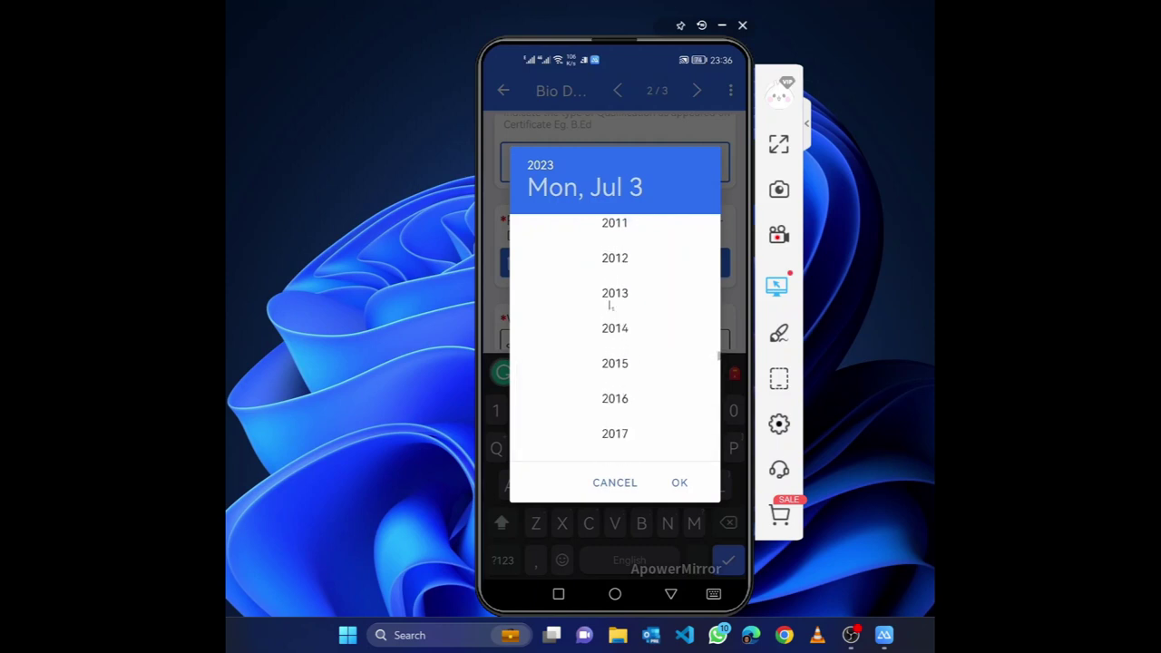
pyautogui.scroll(3, 610, 306)
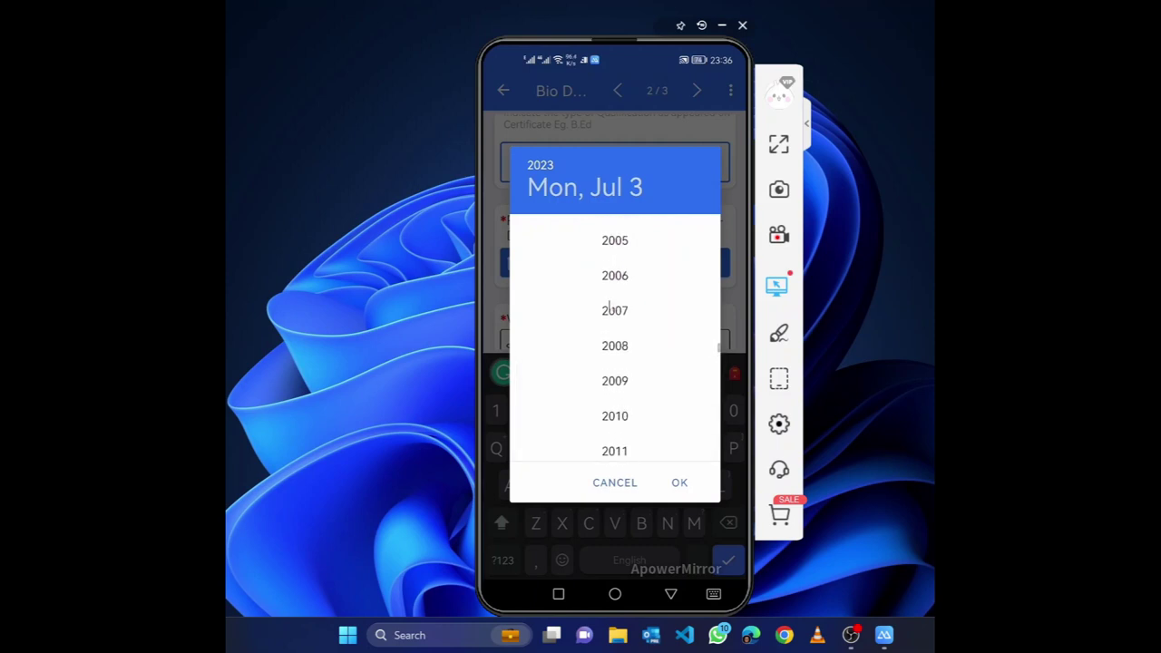
pyautogui.click(614, 245)
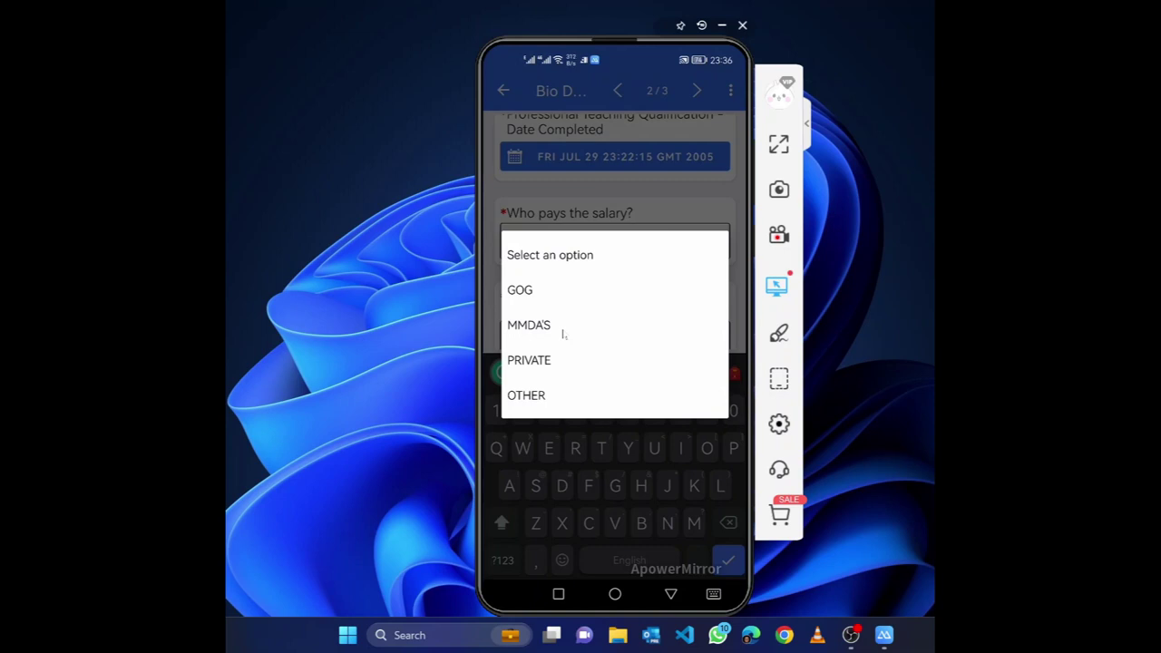
# Set the salary payer to GOG and answer the disability question.
pyautogui.click(544, 290)
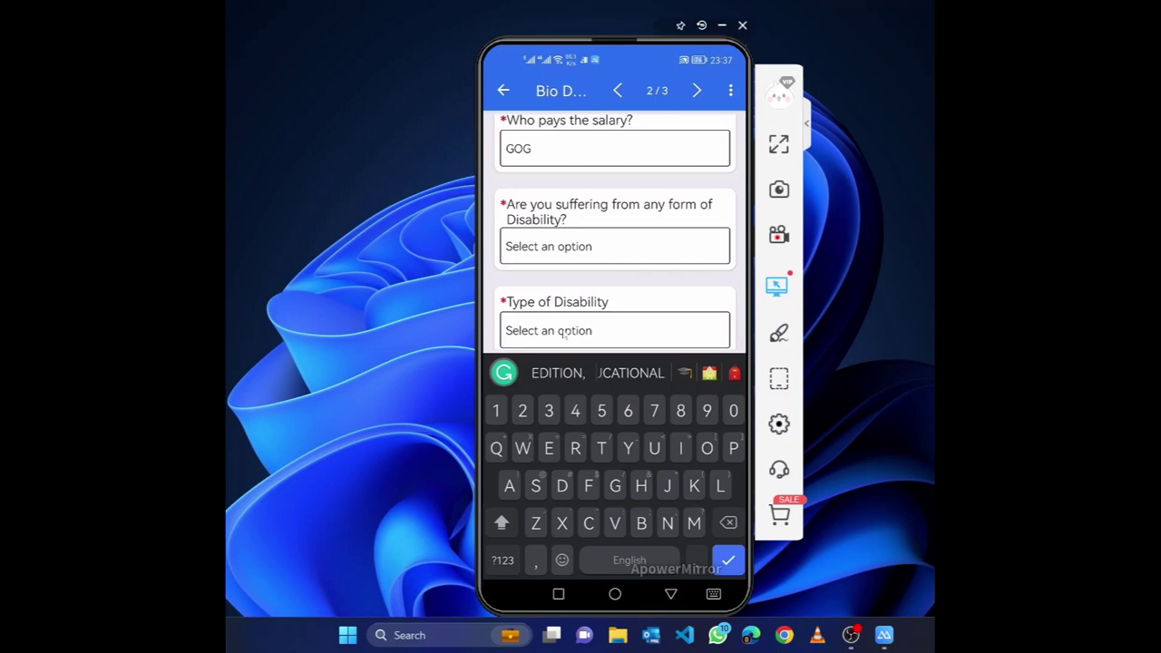
pyautogui.click(565, 332)
pyautogui.click(564, 360)
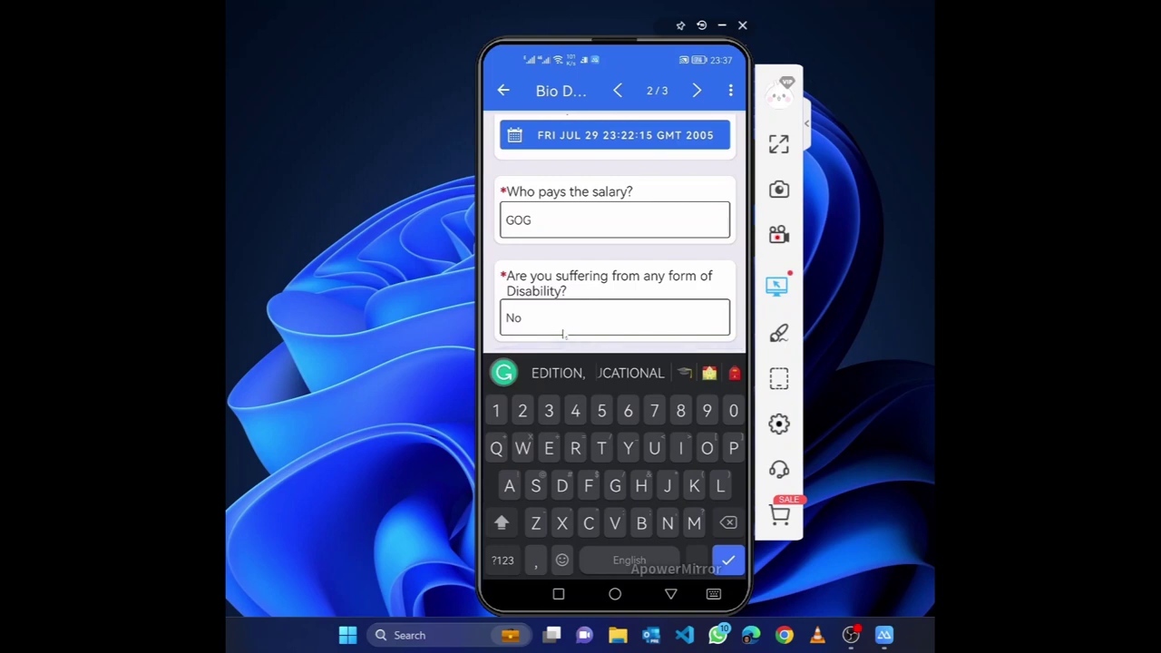
pyautogui.click(564, 332)
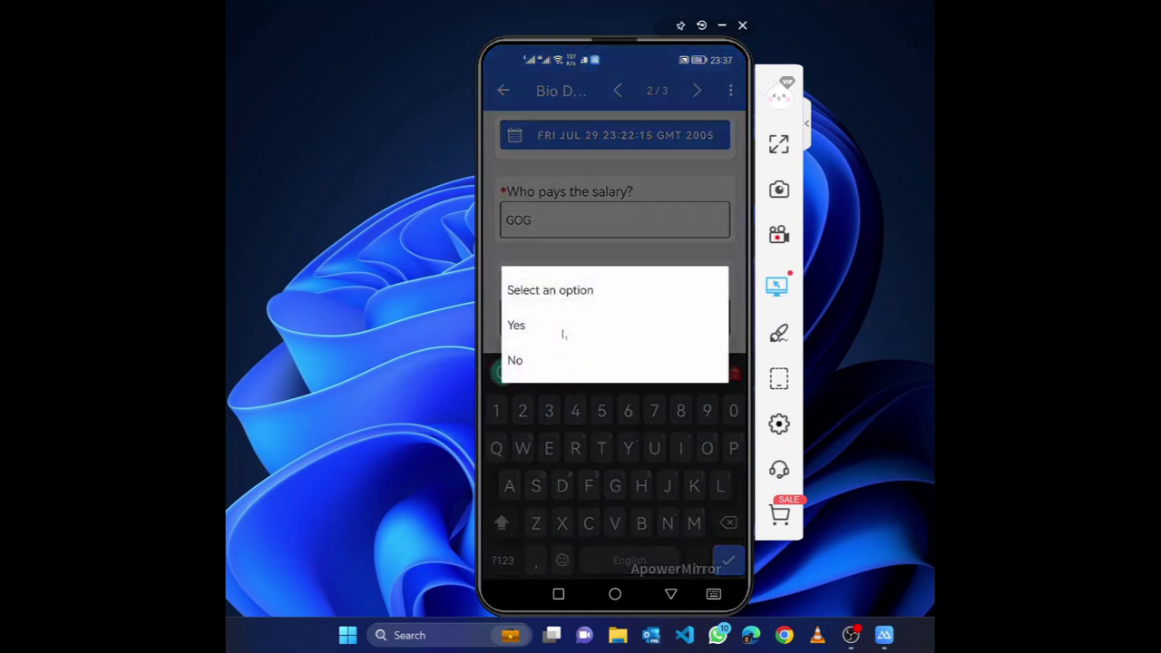
pyautogui.click(564, 332)
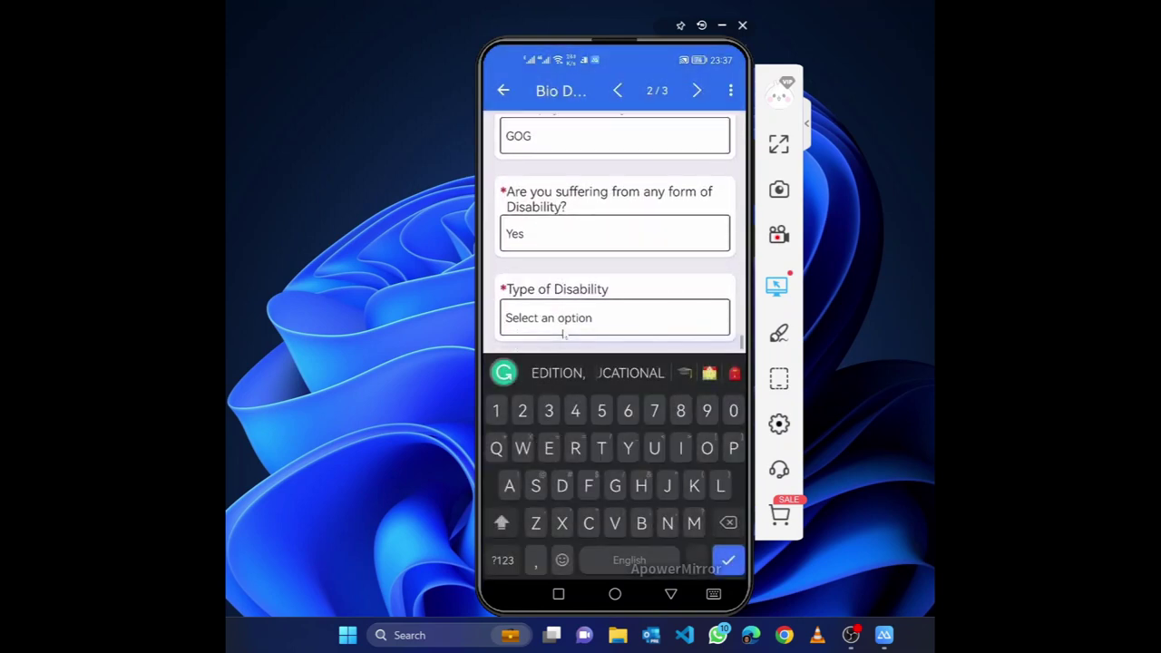
# Leave the disability answer as No and advance to Bio Data page 3/3.
pyautogui.click(564, 326)
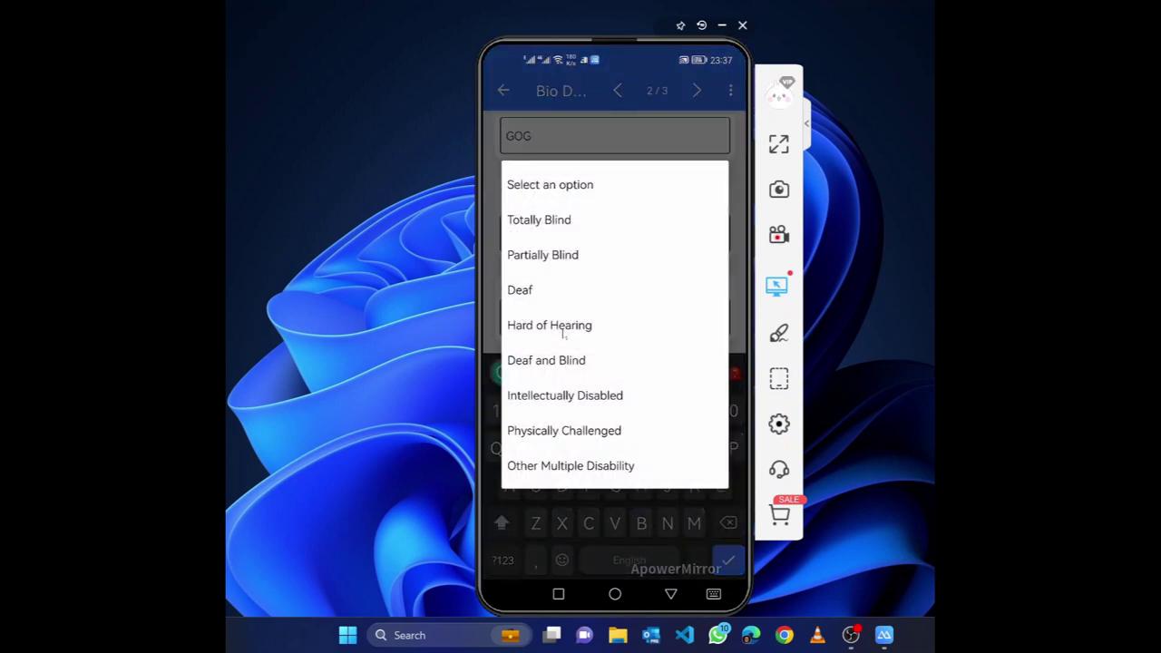
pyautogui.press('Escape')
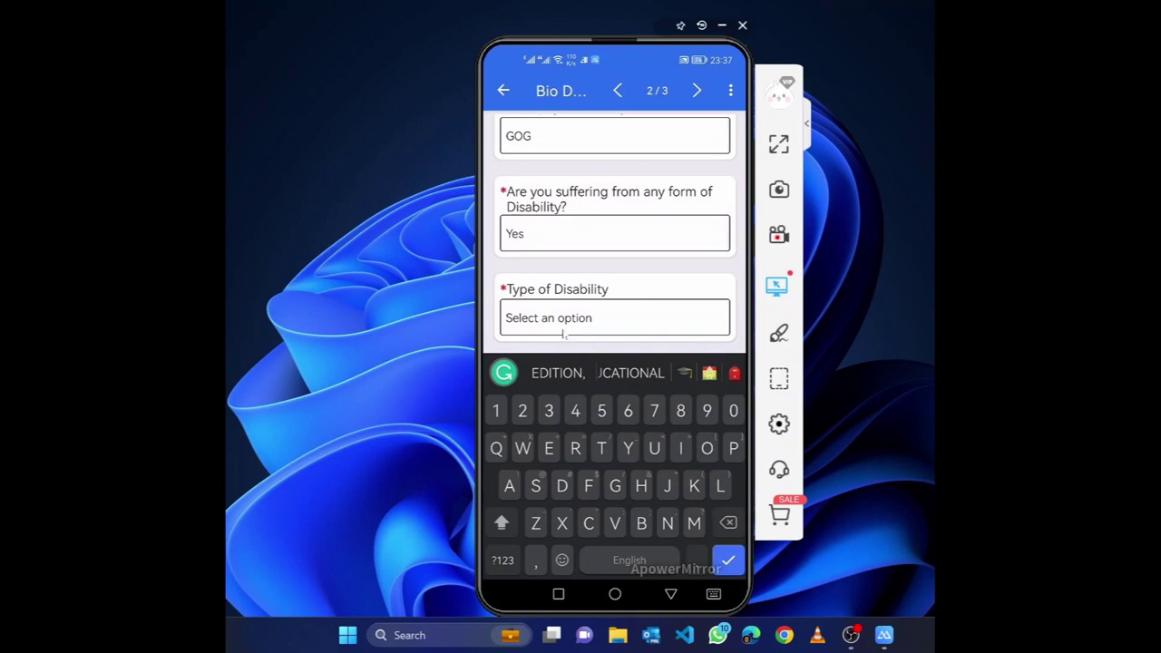
pyautogui.click(563, 326)
pyautogui.press('Escape')
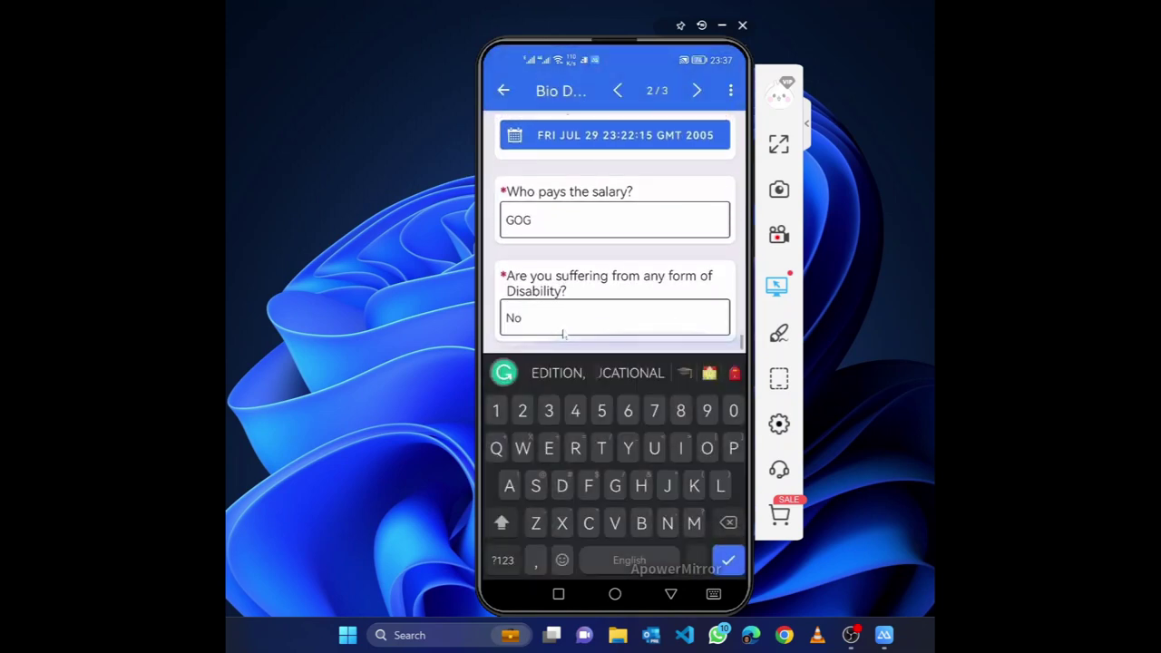
pyautogui.press('Return')
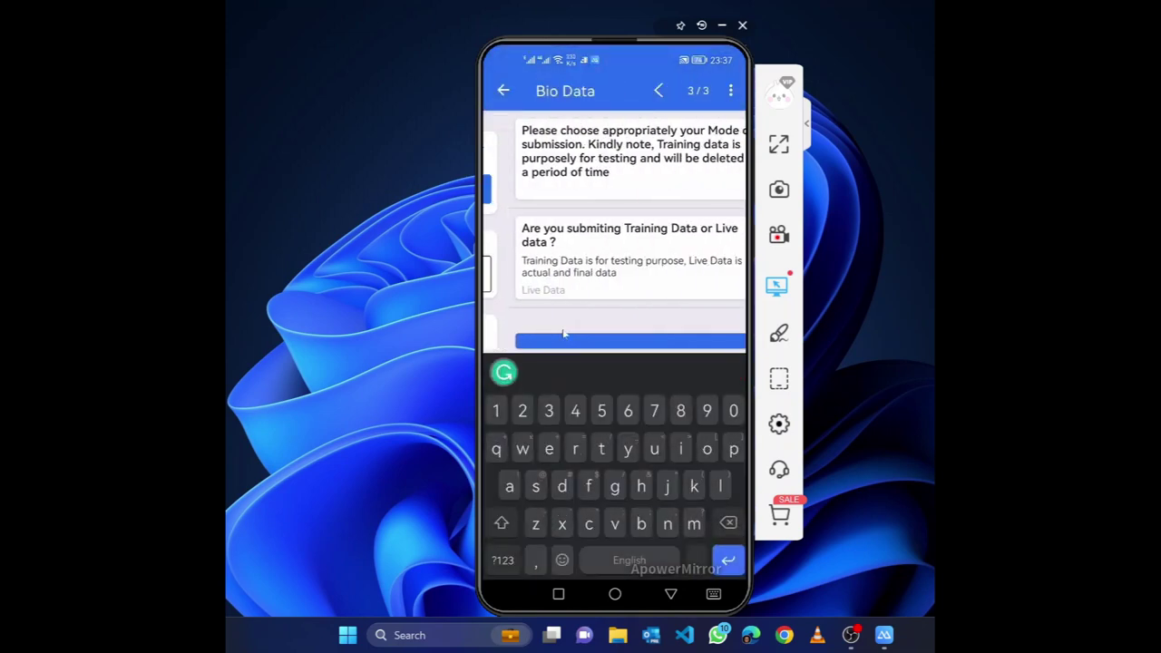
# Scroll through the Bio Data review page to check the answers.
pyautogui.scroll(1, 563, 333)
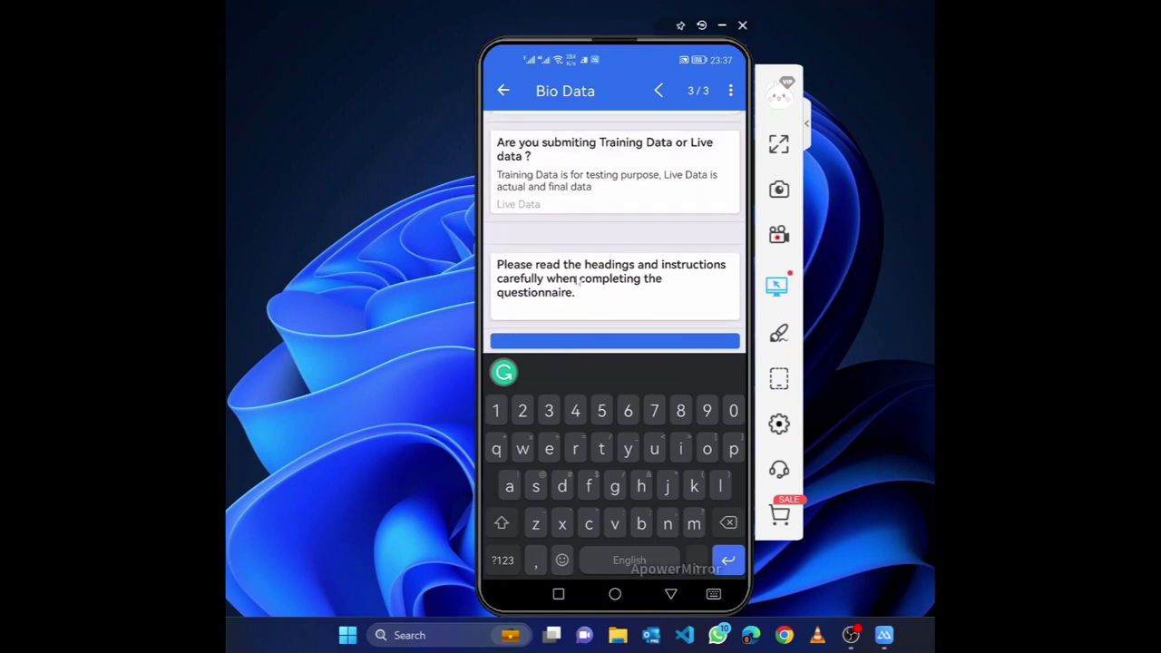
pyautogui.scroll(-5, 575, 281)
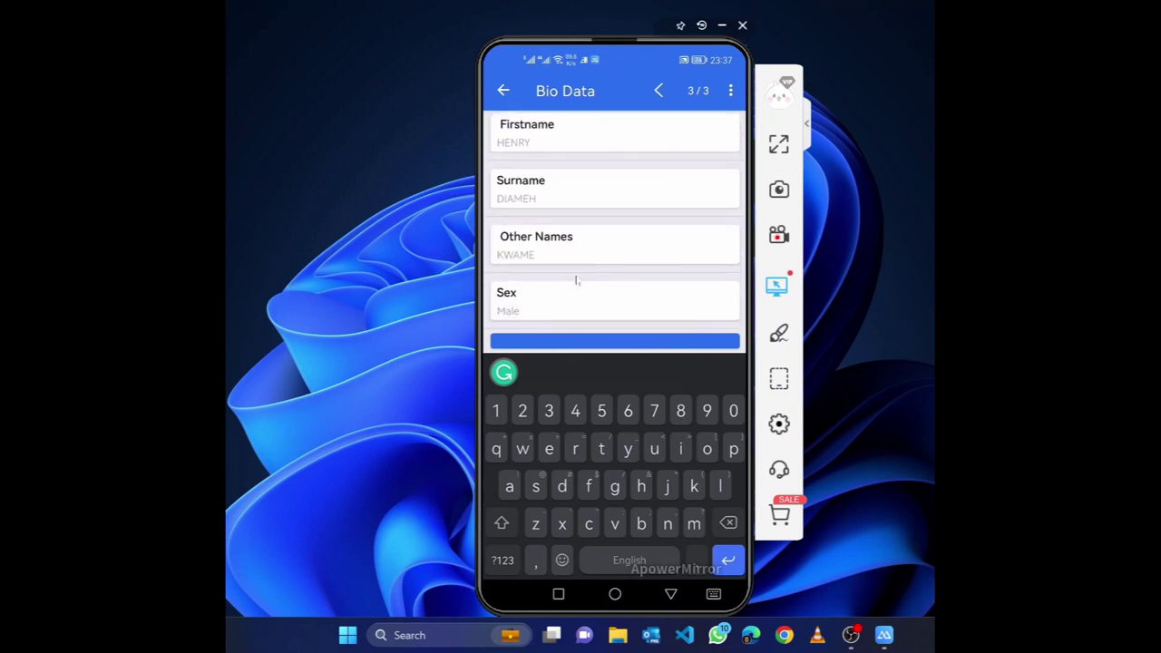
pyautogui.scroll(-8, 575, 281)
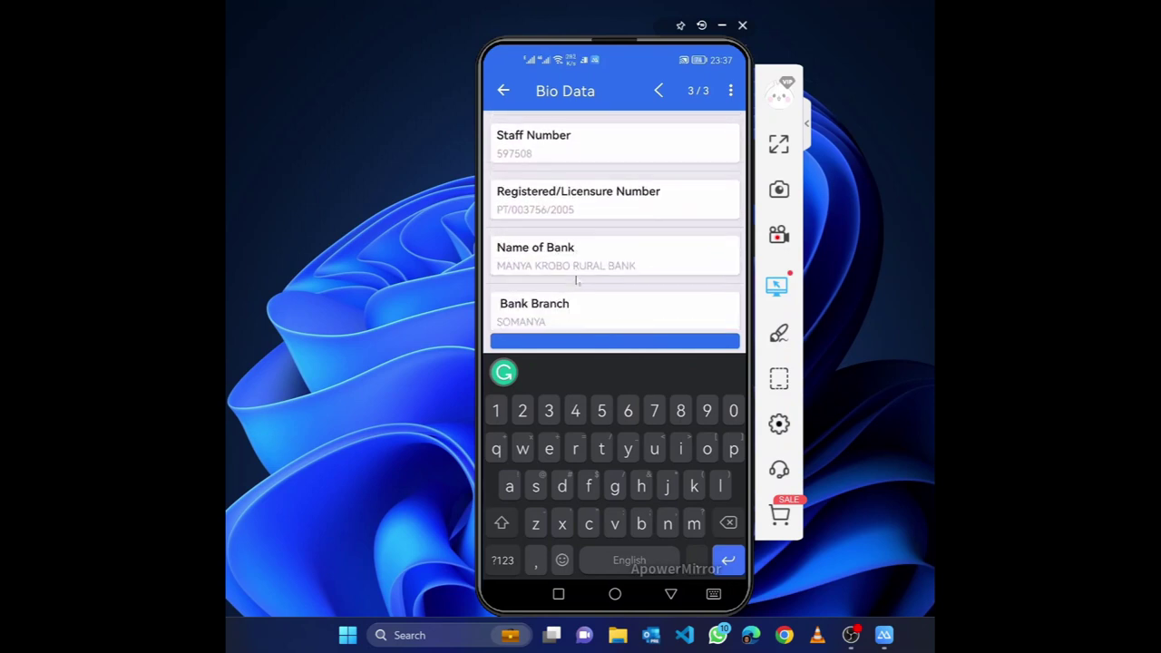
pyautogui.scroll(-8, 575, 281)
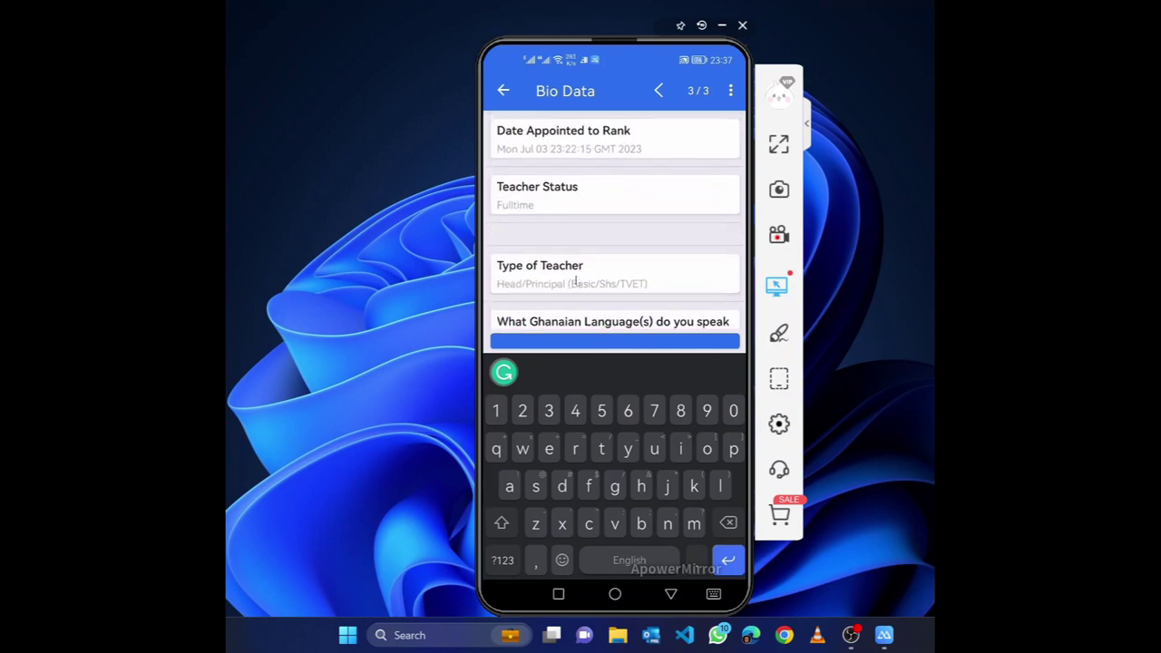
pyautogui.scroll(-6, 575, 281)
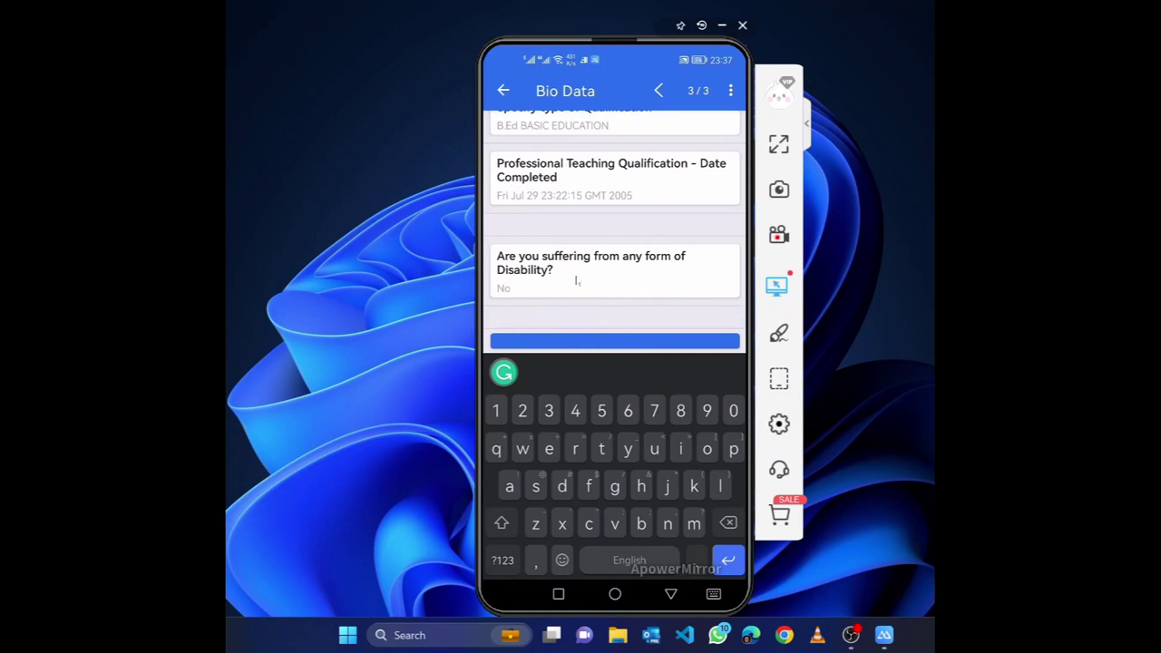
# Return to the census home and open Classes and Subjects Taught.
pyautogui.rightClick(575, 281)
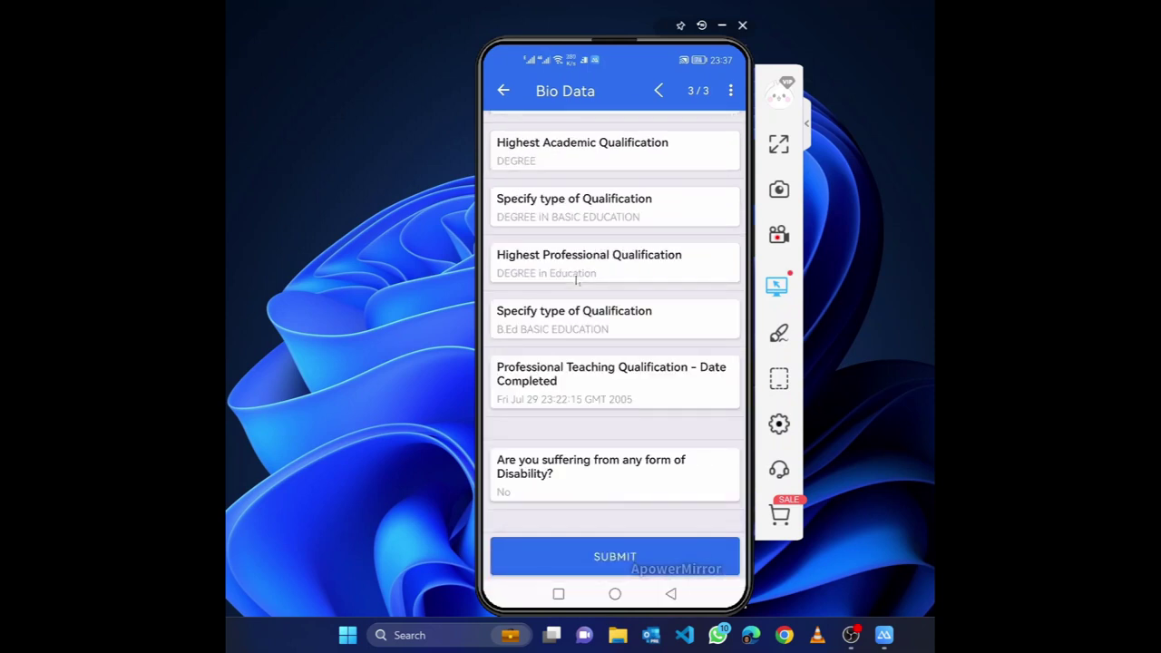
pyautogui.rightClick(575, 281)
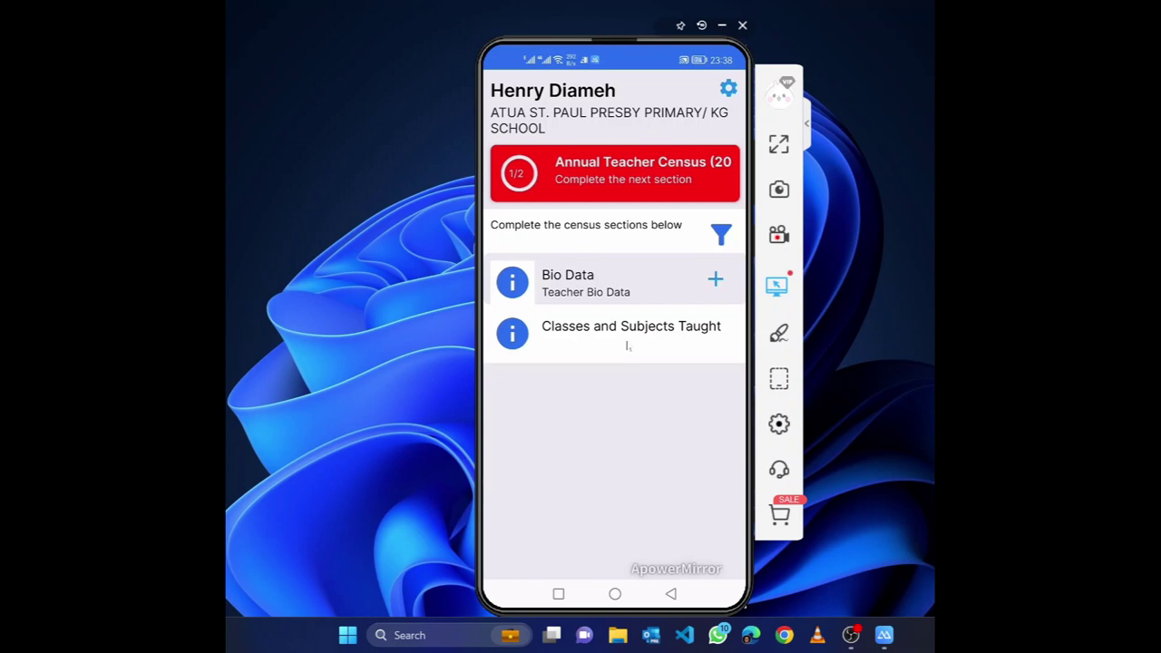
pyautogui.click(627, 340)
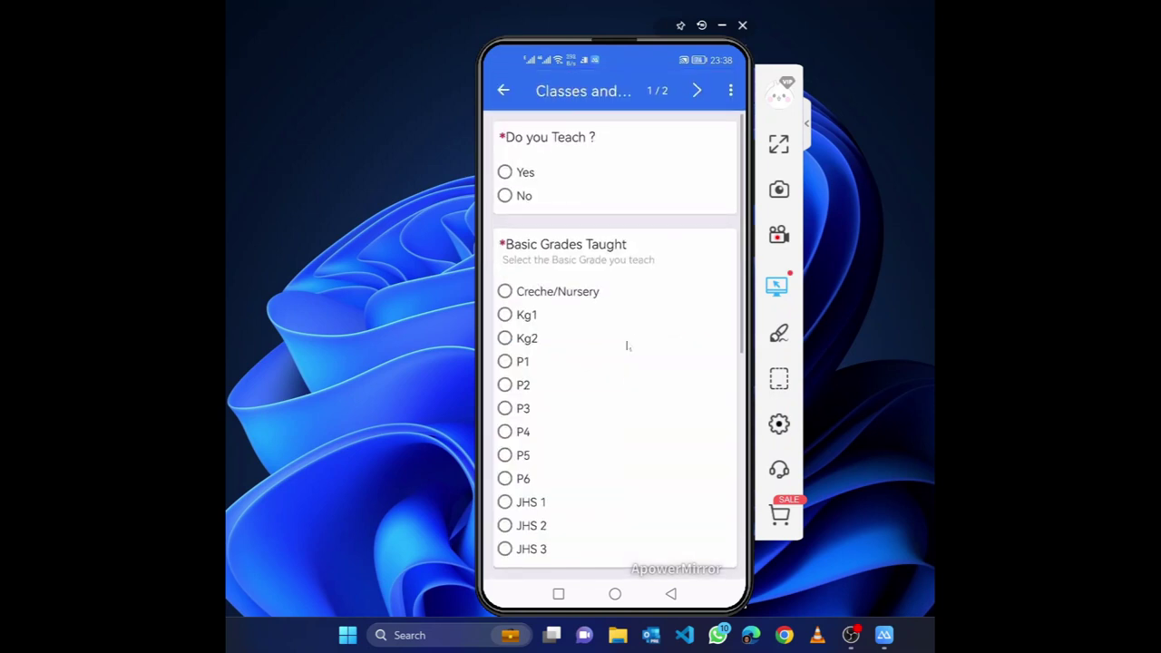
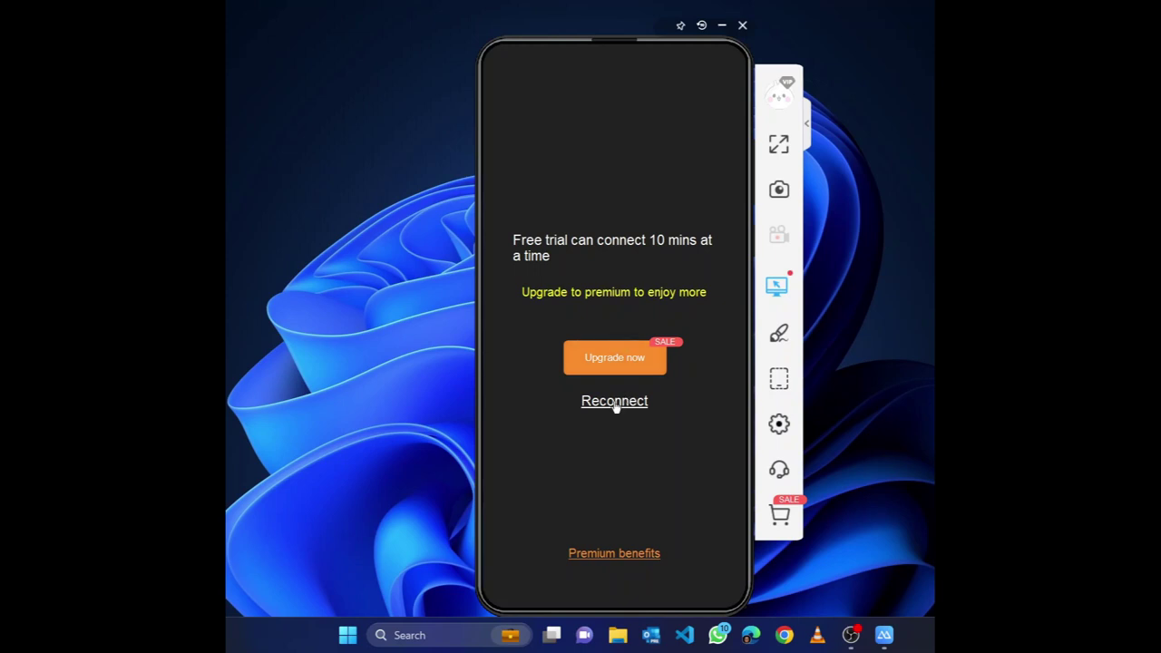
# Reconnect the phone from the free-trial disconnect panel so the Bio Data form is mirrored again.
pyautogui.click(614, 400)
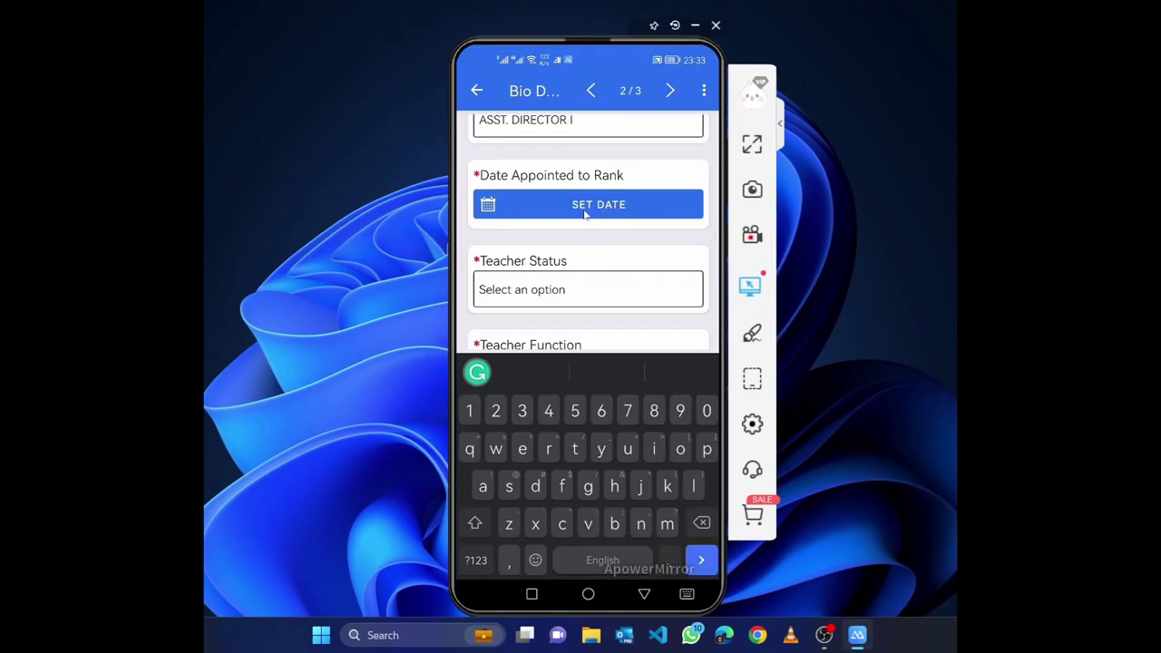
# Set the Date Appointed to Rank, Teacher Status to Fulltime and Teacher Function to Administration.
pyautogui.click(585, 208)
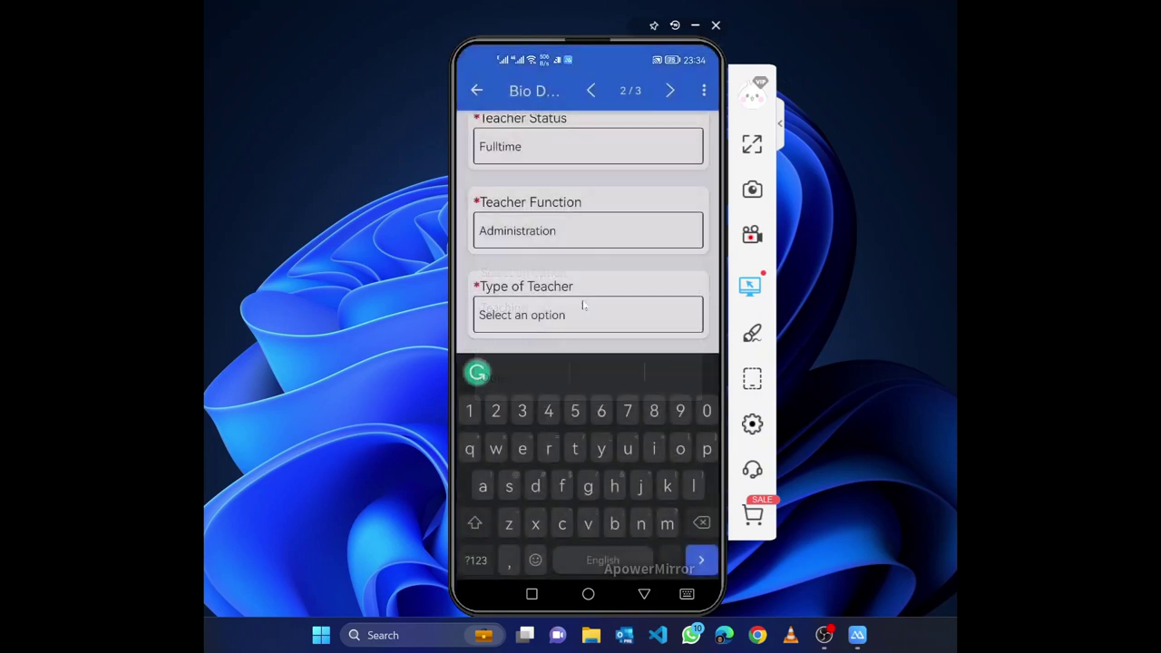
pyautogui.click(583, 305)
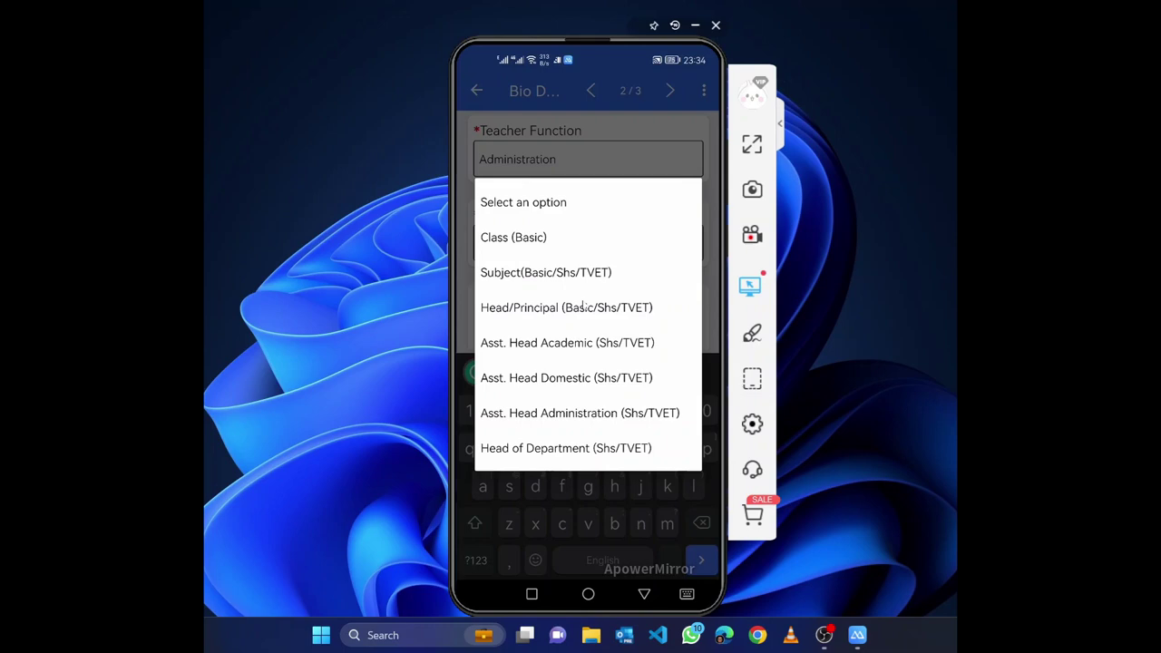
# Set Type of Teacher to Head/Principal (Basic/Shs/TVET).
pyautogui.click(583, 308)
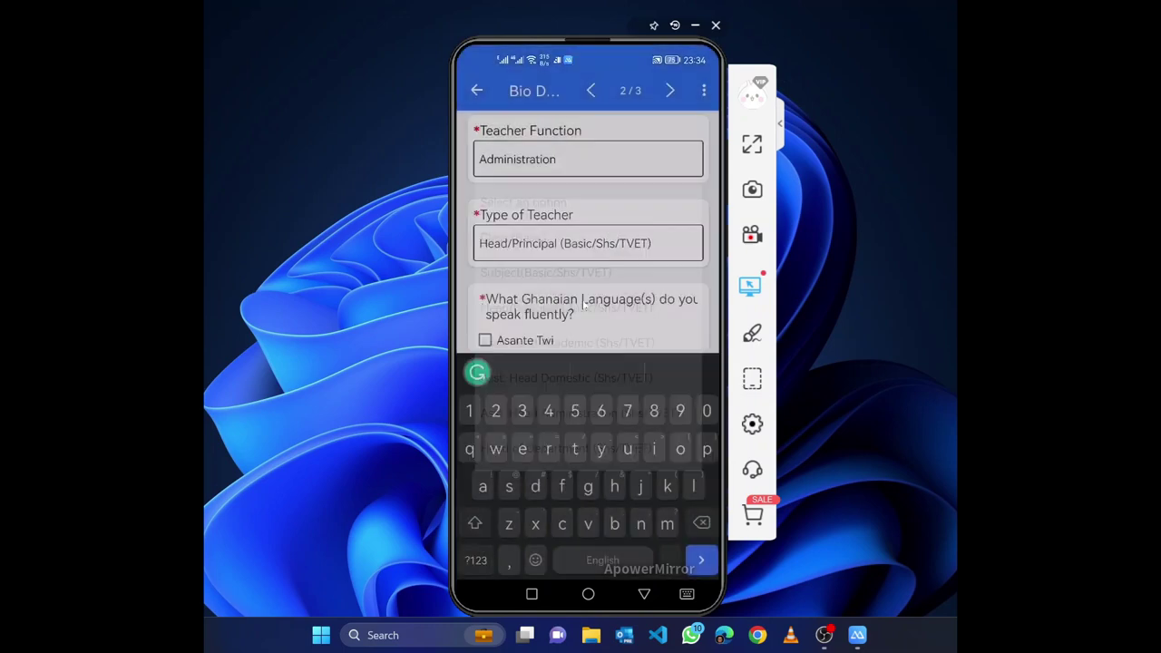
pyautogui.scroll(-2, 583, 305)
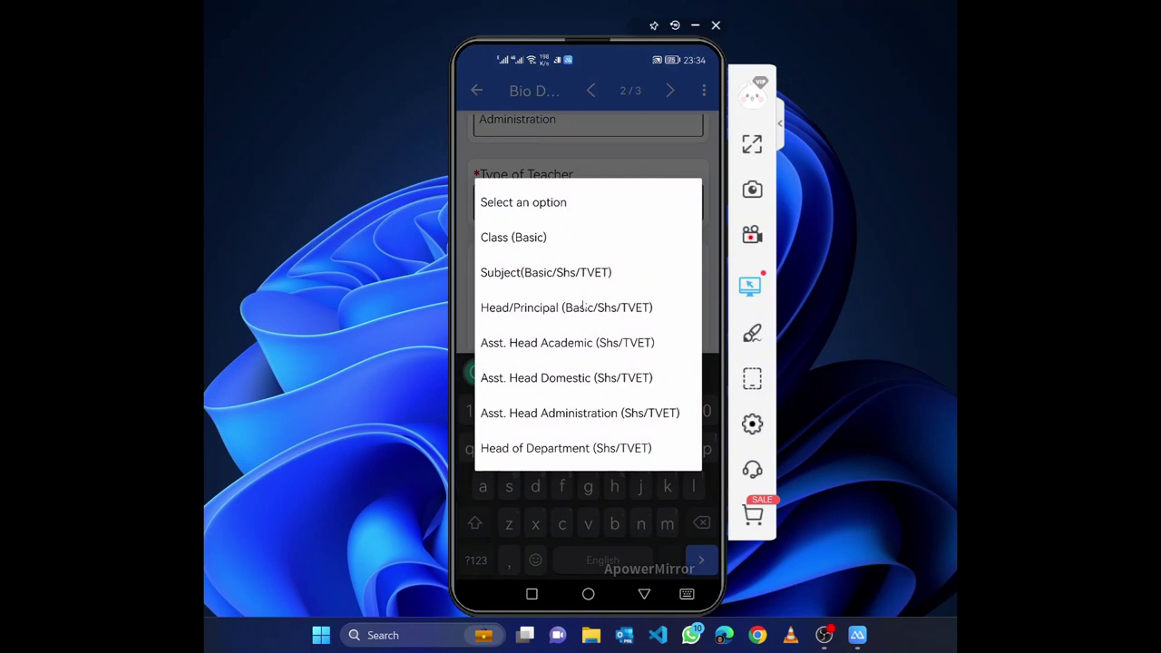
pyautogui.click(583, 308)
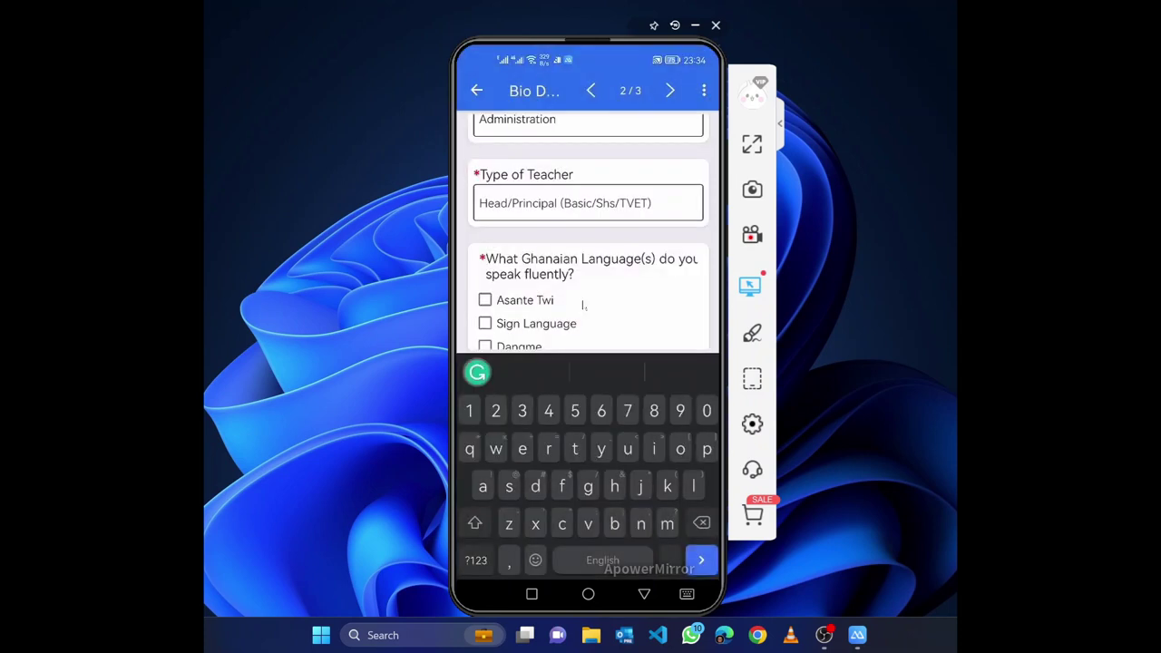
# Tick Ewe in the list of fluently spoken Ghanaian languages.
pyautogui.scroll(-2, 583, 305)
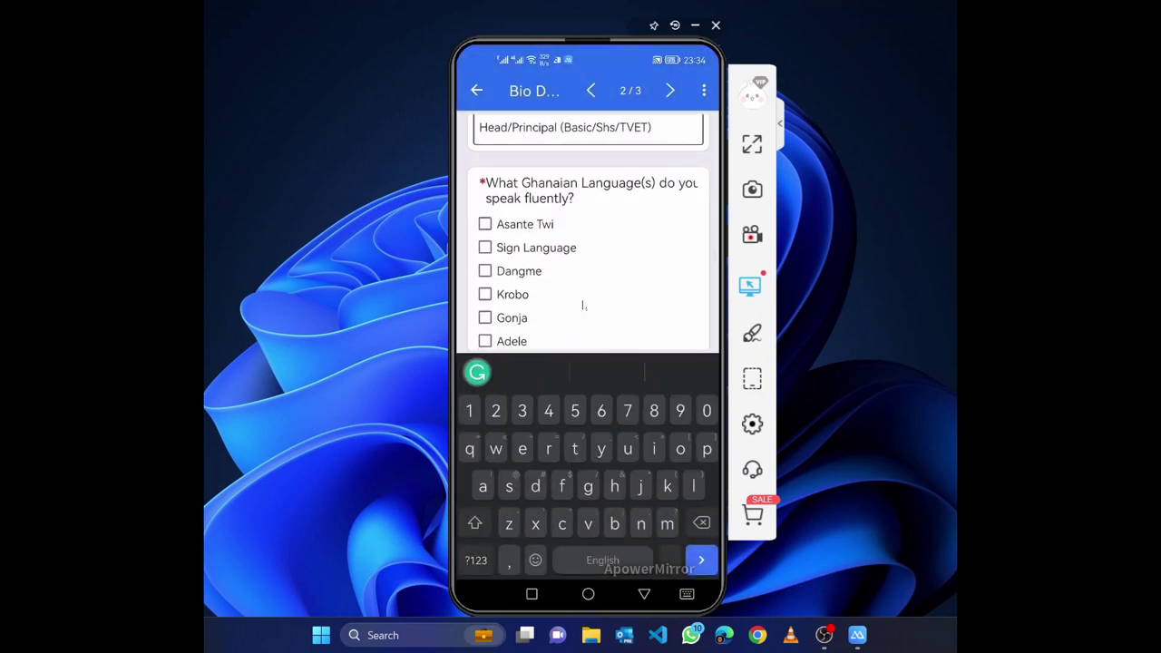
pyautogui.scroll(-1, 583, 306)
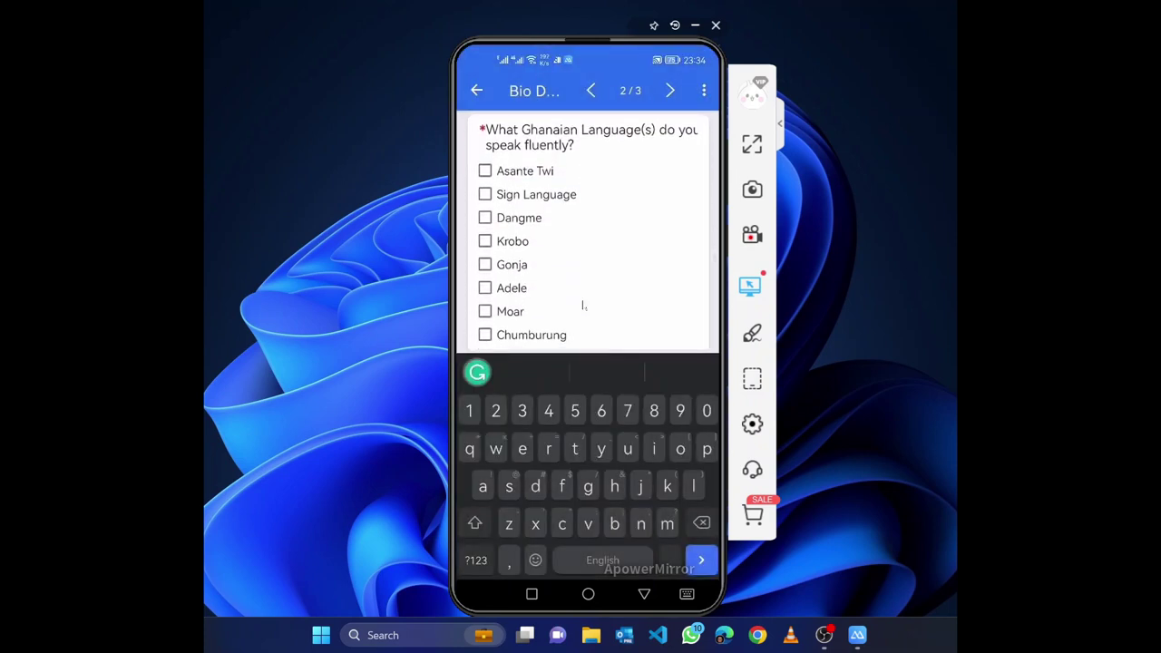
pyautogui.scroll(-1, 583, 307)
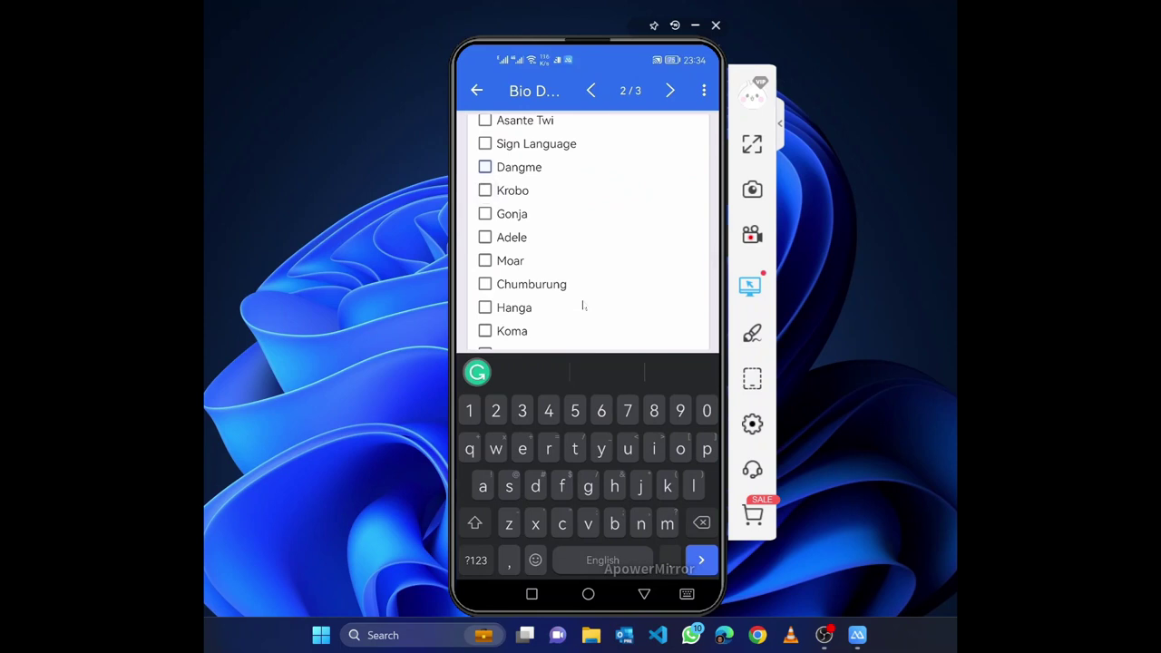
pyautogui.scroll(1, 583, 307)
pyautogui.scroll(-4, 583, 307)
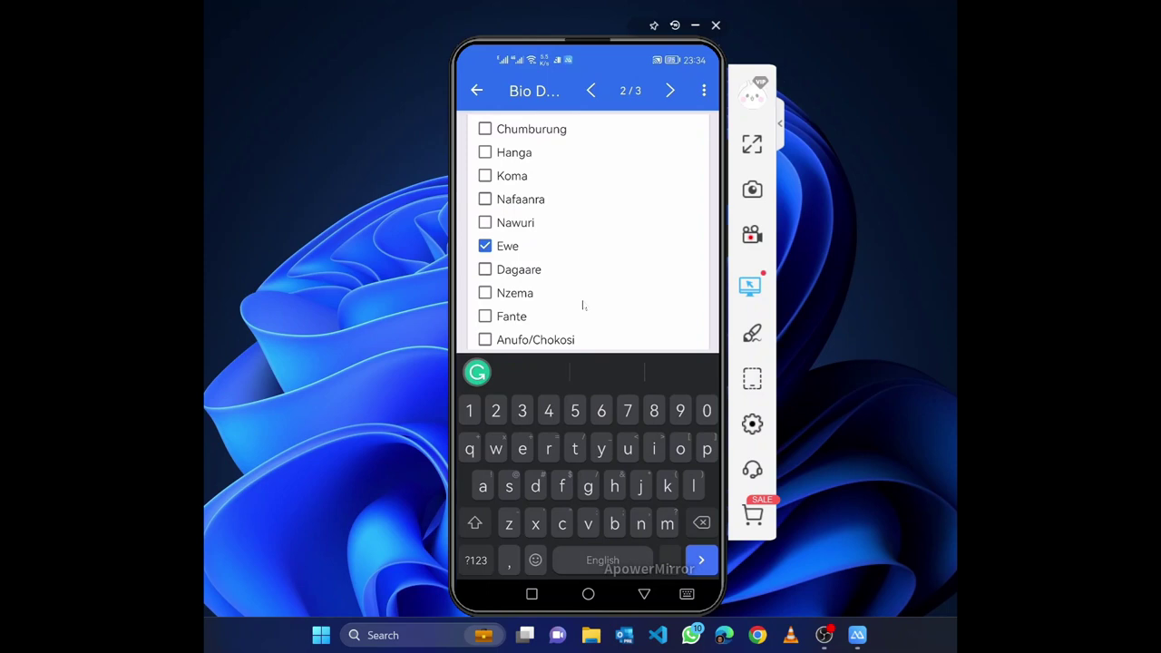
pyautogui.scroll(-8, 583, 307)
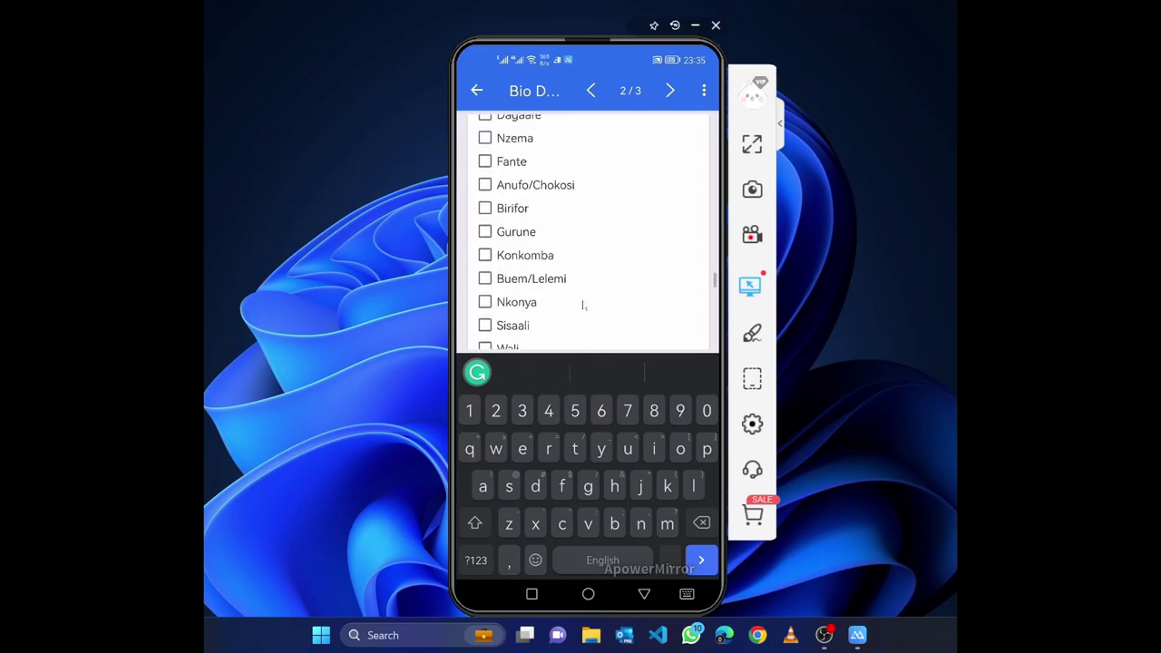
pyautogui.scroll(-5, 583, 307)
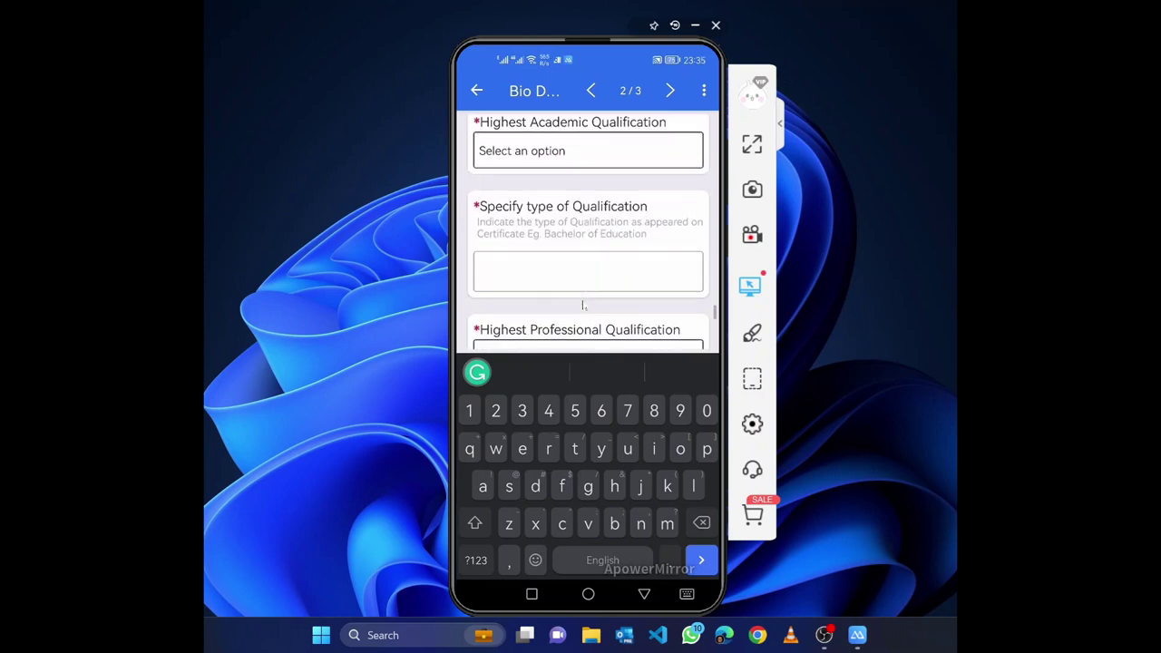
# Set Highest Academic Qualification to DEGREE.
pyautogui.scroll(1, 583, 307)
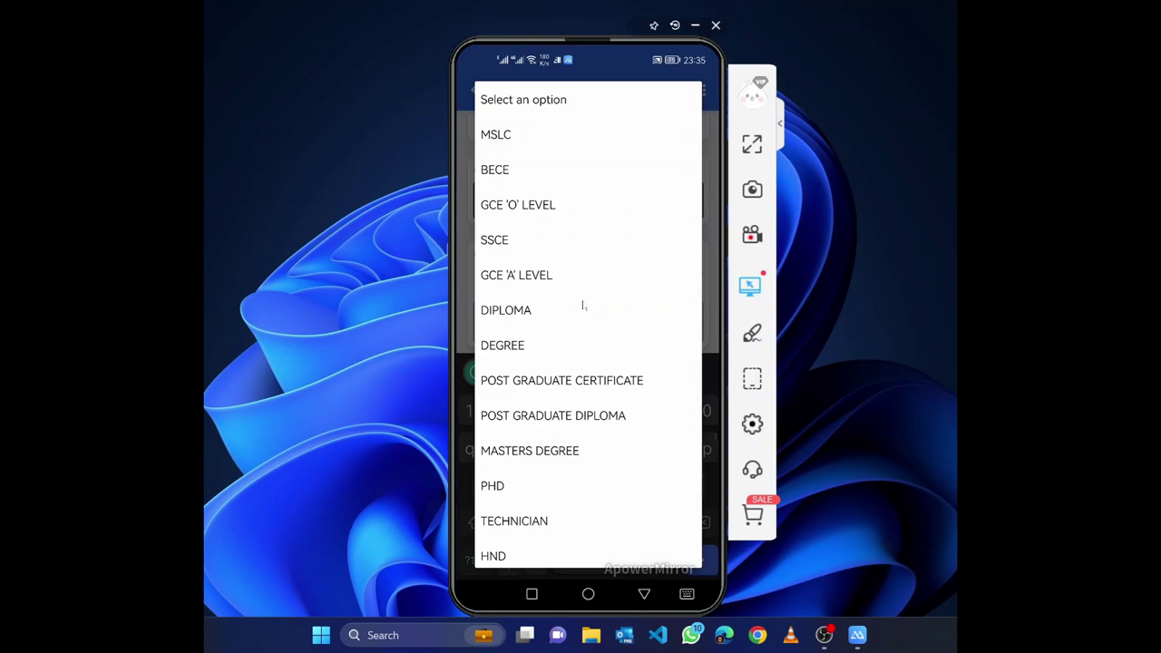
pyautogui.scroll(-1, 583, 306)
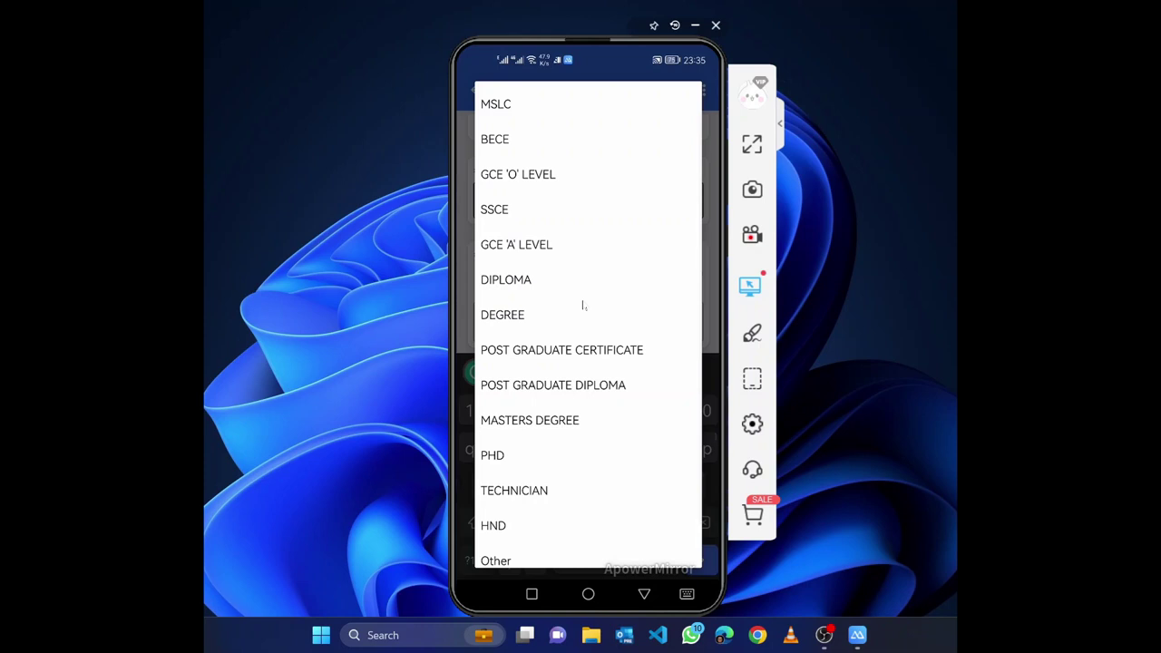
pyautogui.scroll(-1, 583, 307)
pyautogui.click(583, 306)
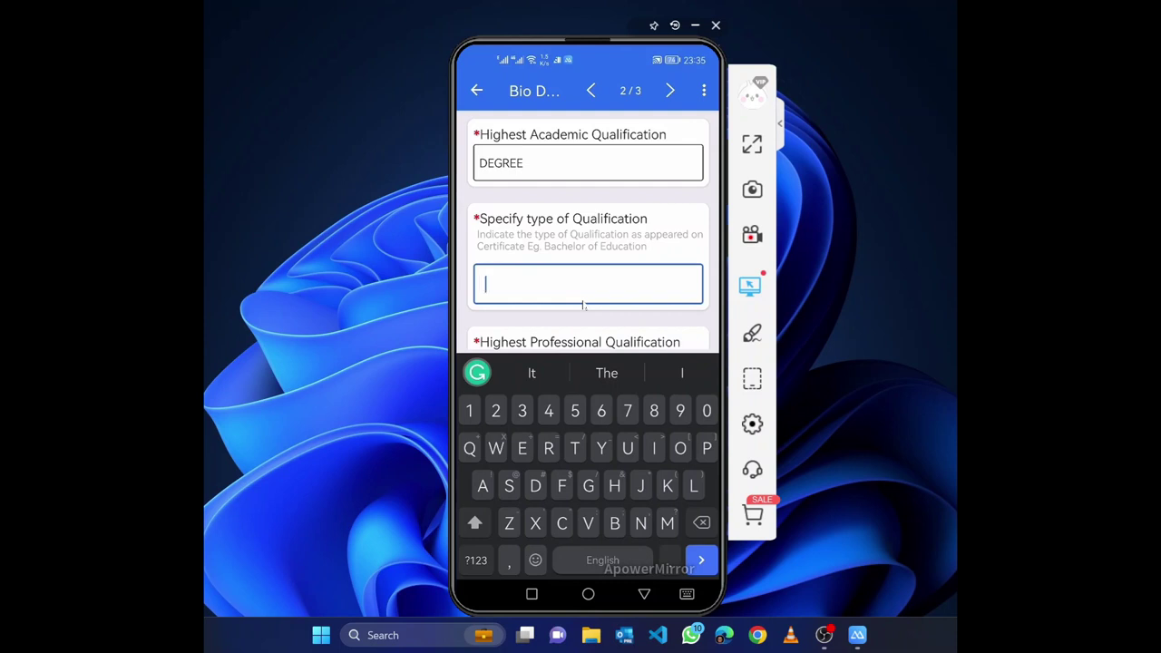
# Specify the academic qualification type as DEGREE IN BASIC EDUCATION.
pyautogui.scroll(-1, 584, 306)
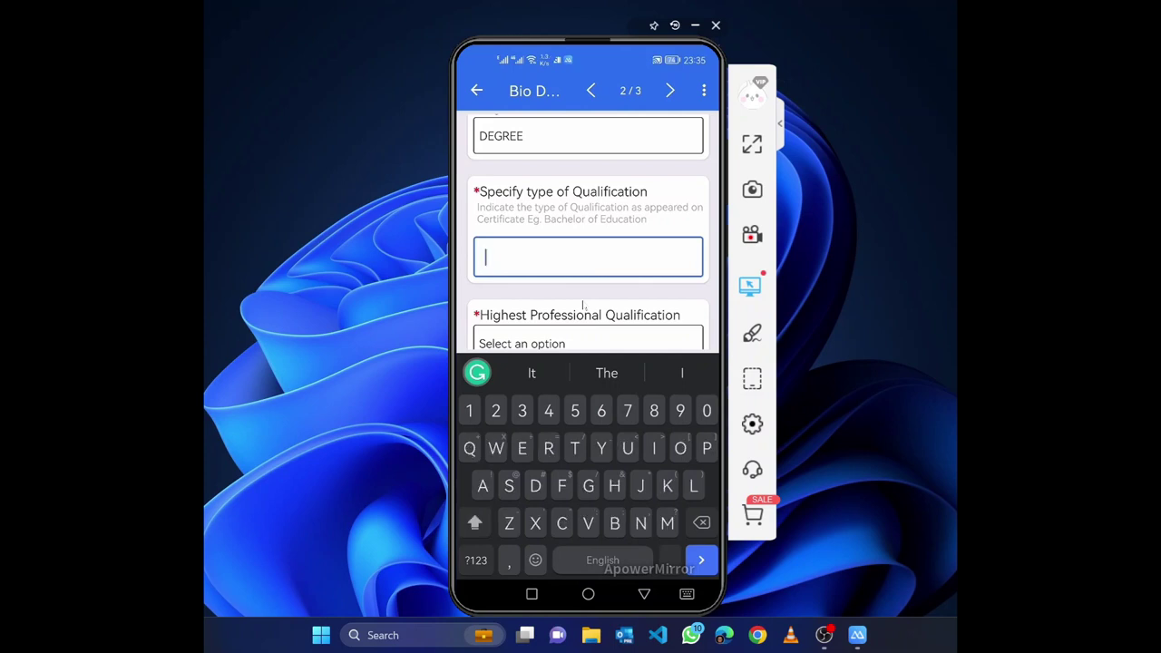
pyautogui.write('DEG')
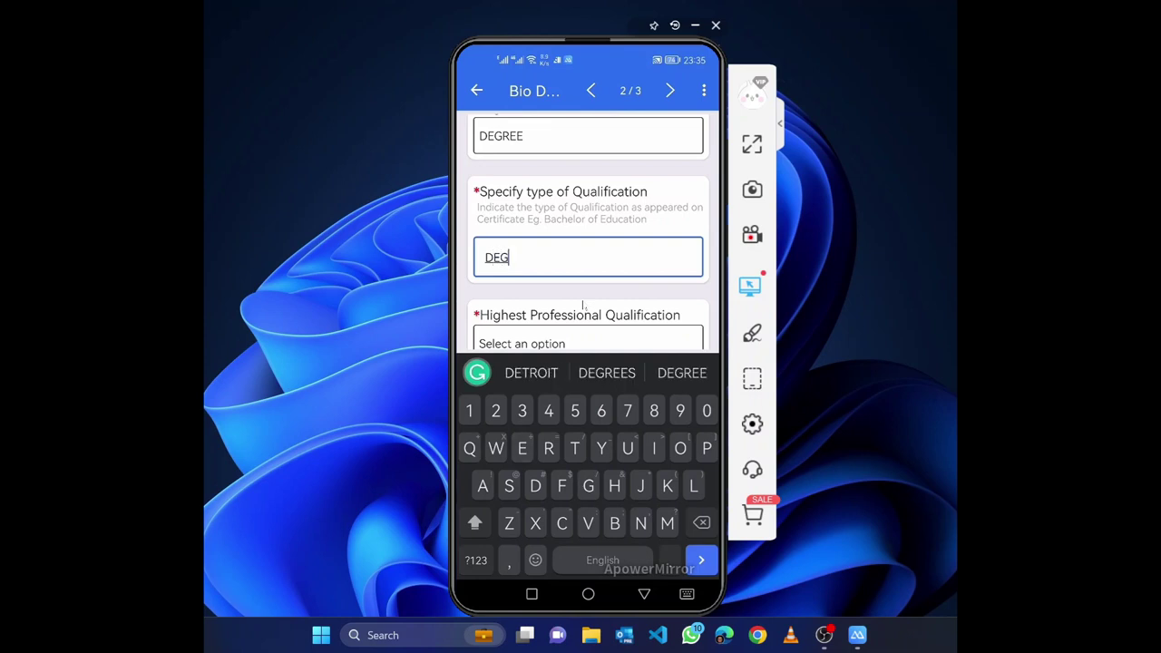
pyautogui.write('REE I')
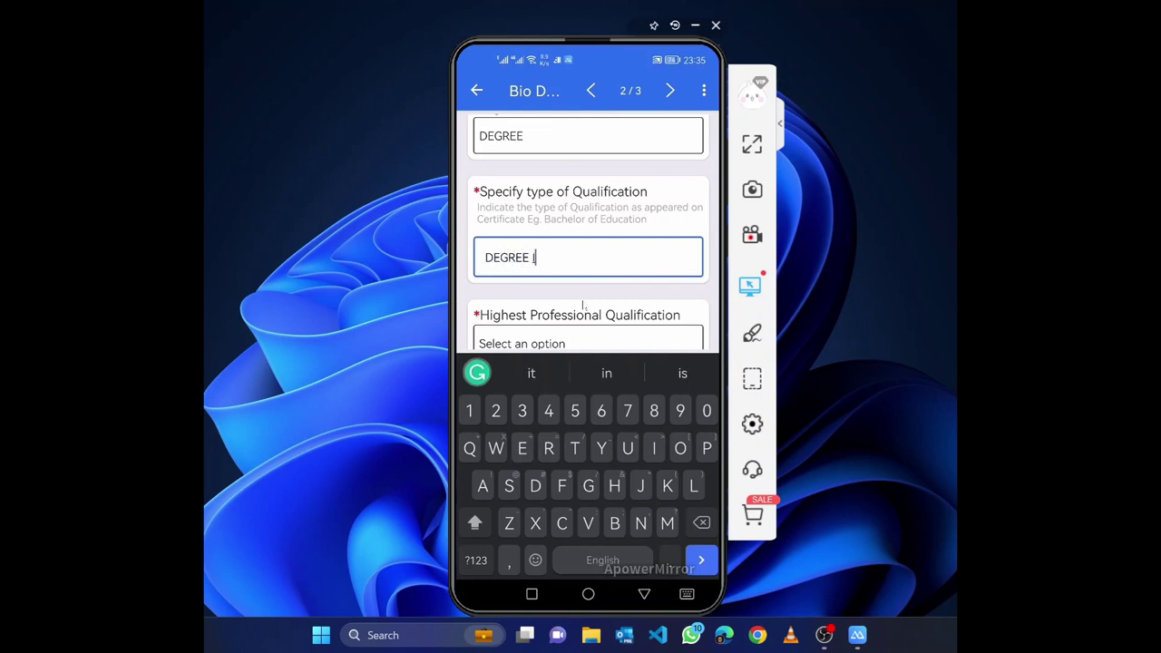
pyautogui.write('N BASIC A')
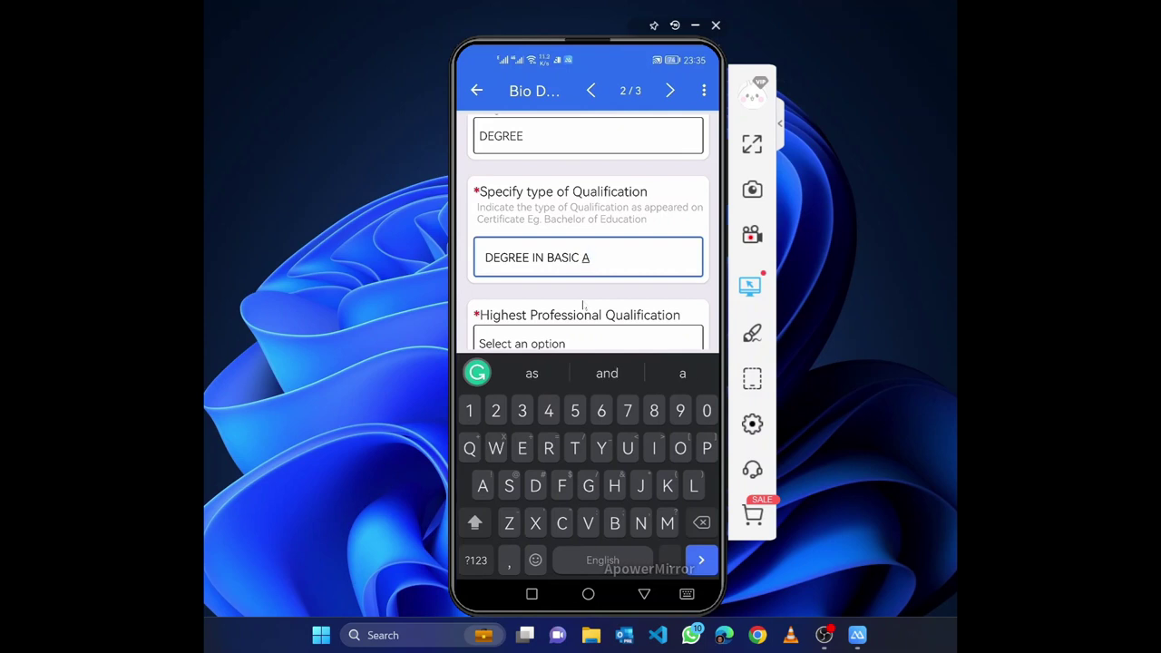
pyautogui.press('BackSpace')
pyautogui.write('EDUCATION')
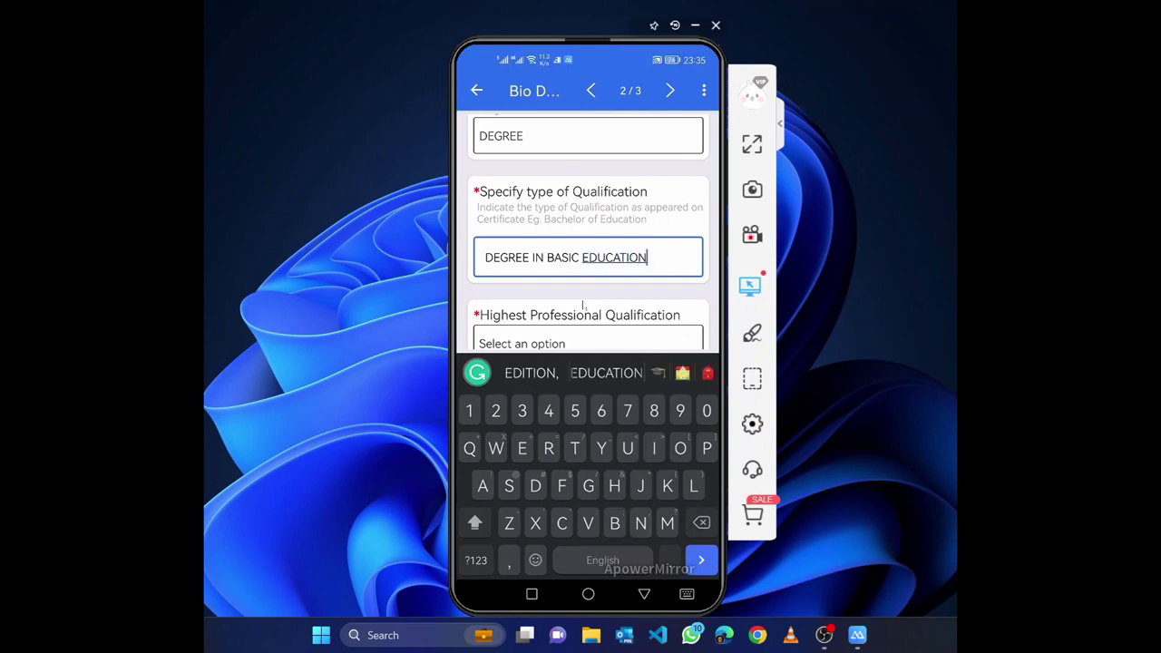
pyautogui.click(583, 303)
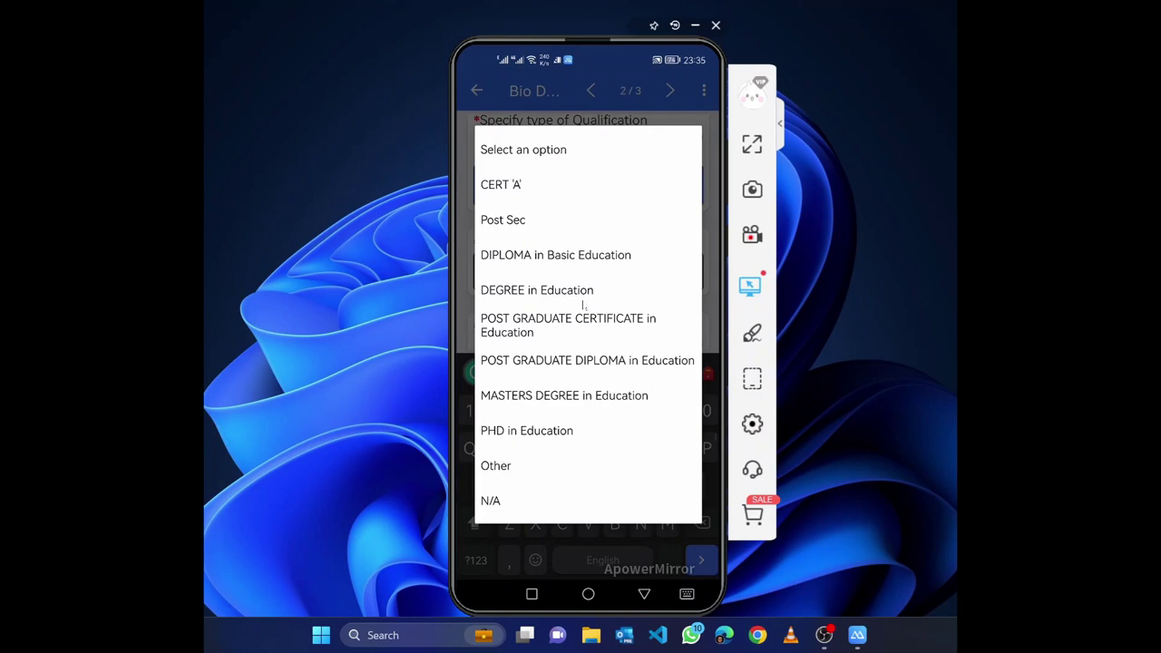
# Set Highest Professional Qualification to DEGREE in Education, specified as B.Ed BASIC EDUCATION.
pyautogui.click(583, 307)
pyautogui.scroll(-3, 583, 306)
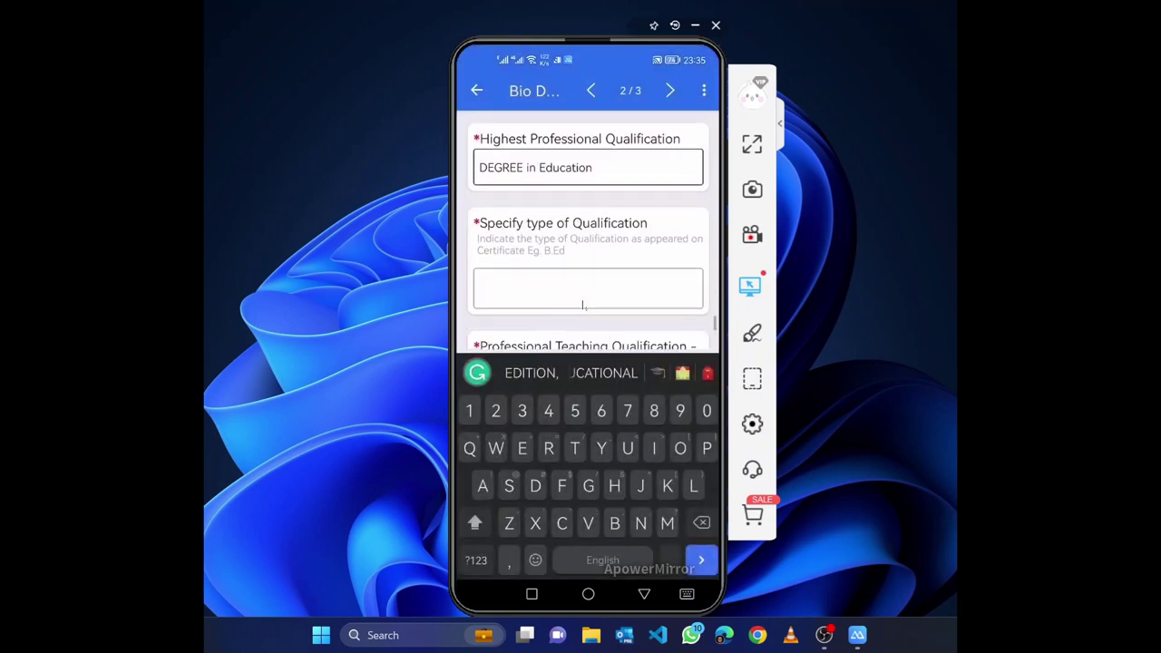
pyautogui.click(584, 304)
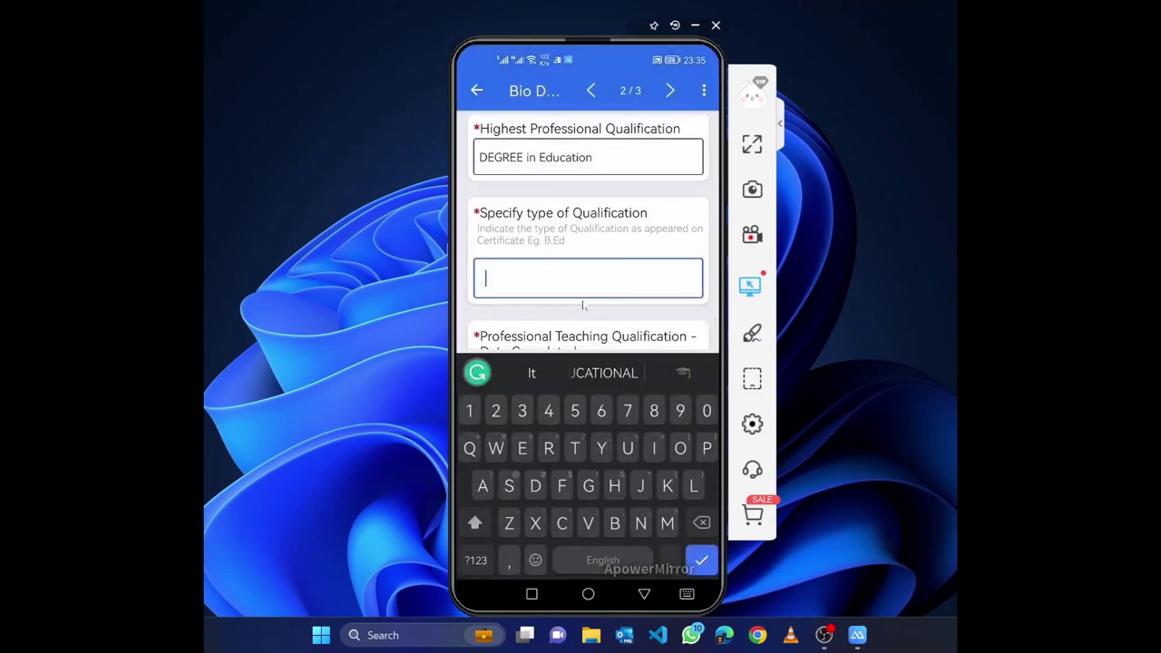
pyautogui.write('B')
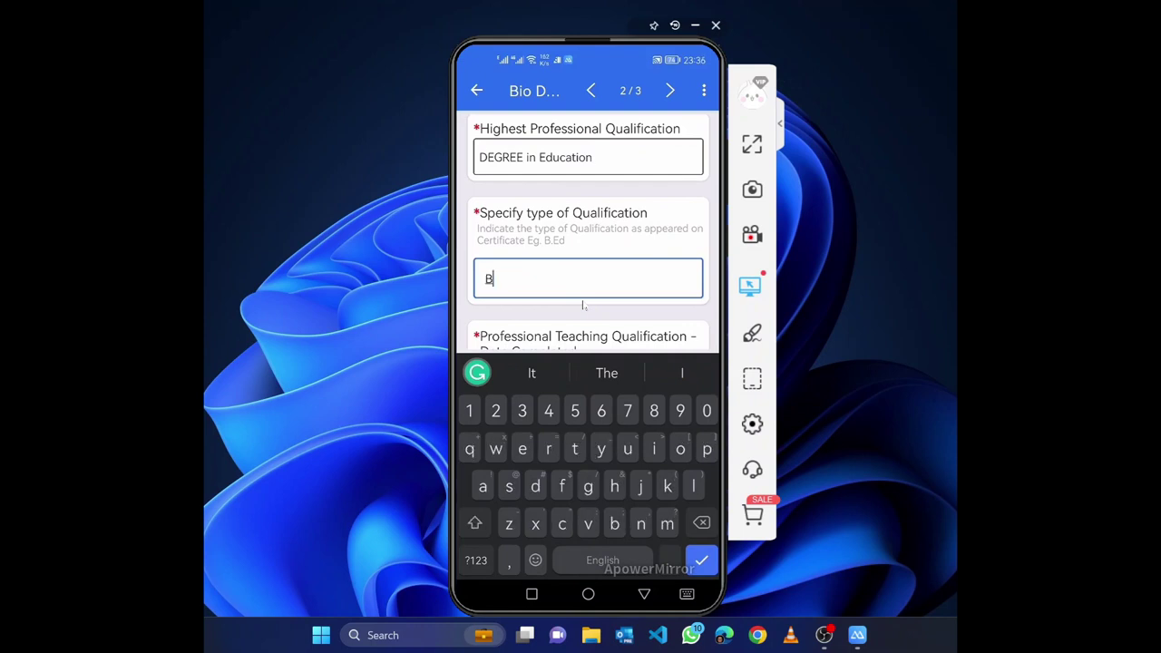
pyautogui.write('.e')
pyautogui.press('BackSpace')
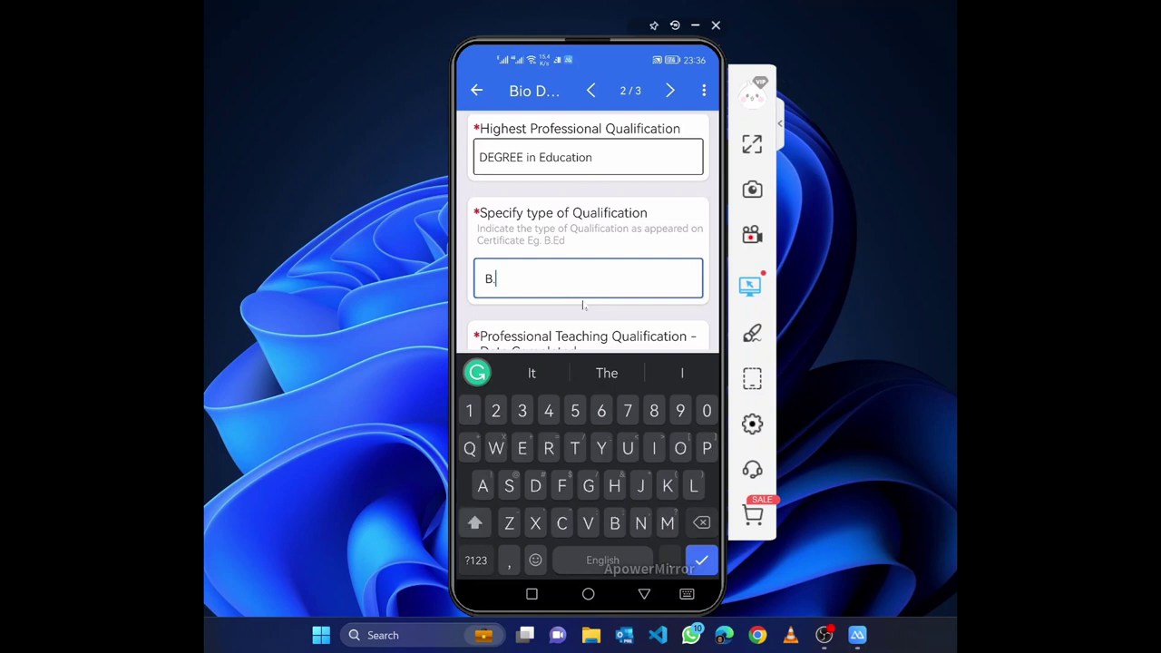
pyautogui.write('Ed ')
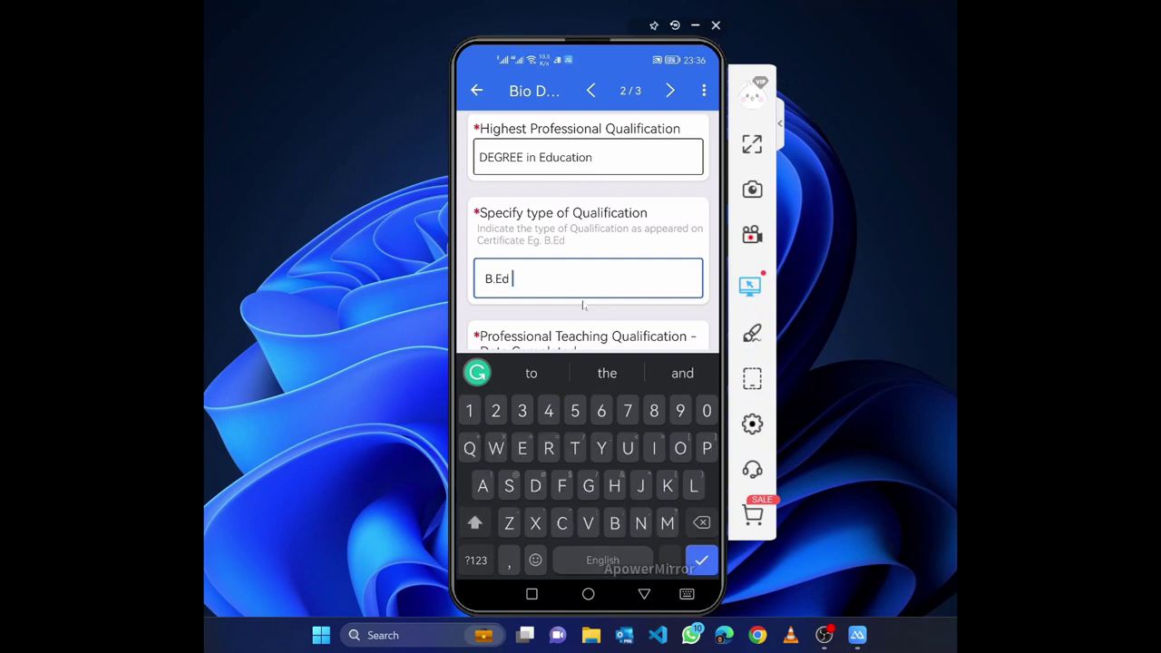
pyautogui.write('Basi')
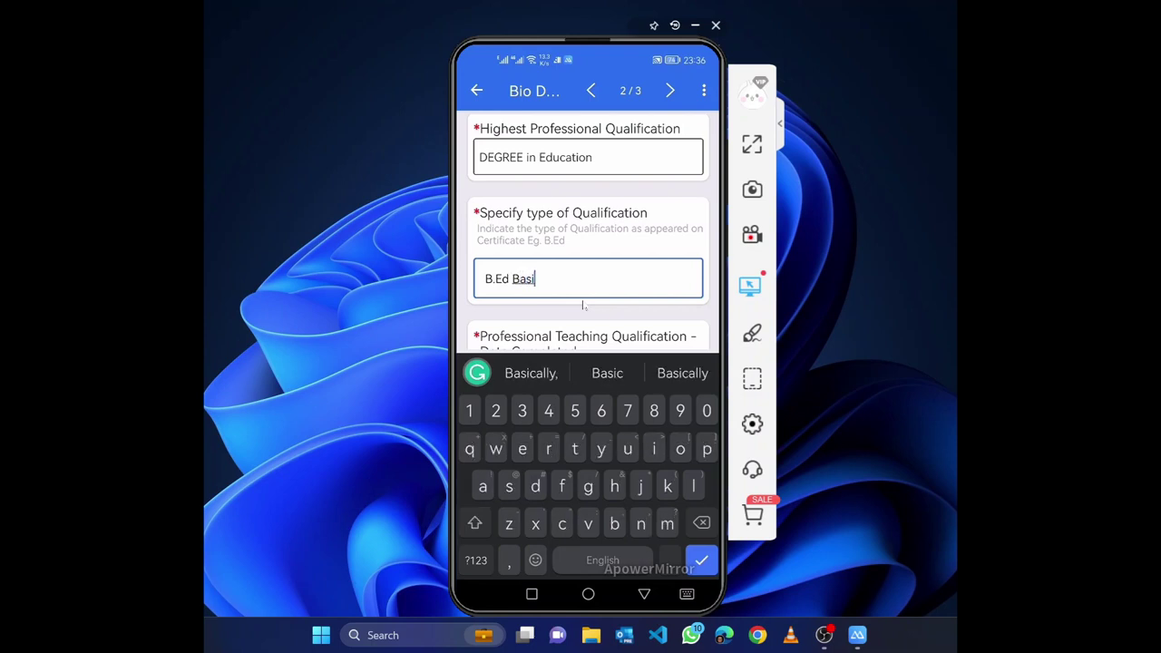
pyautogui.press('BackSpace')
pyautogui.press('BackSpace')
pyautogui.write('A')
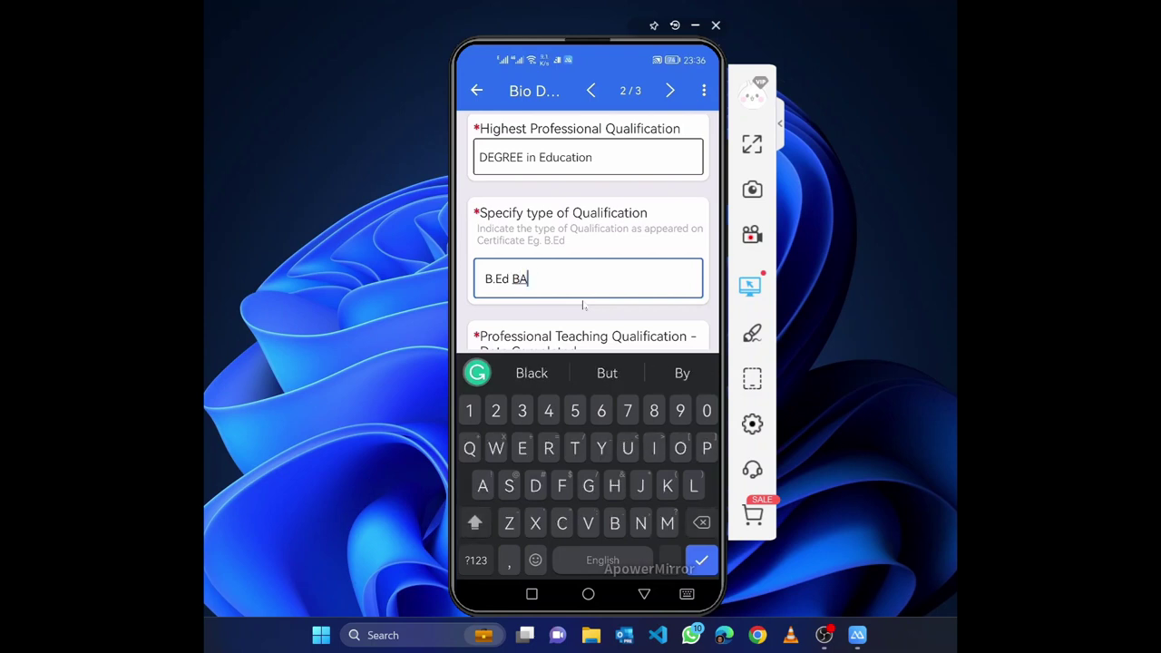
pyautogui.write('SIC')
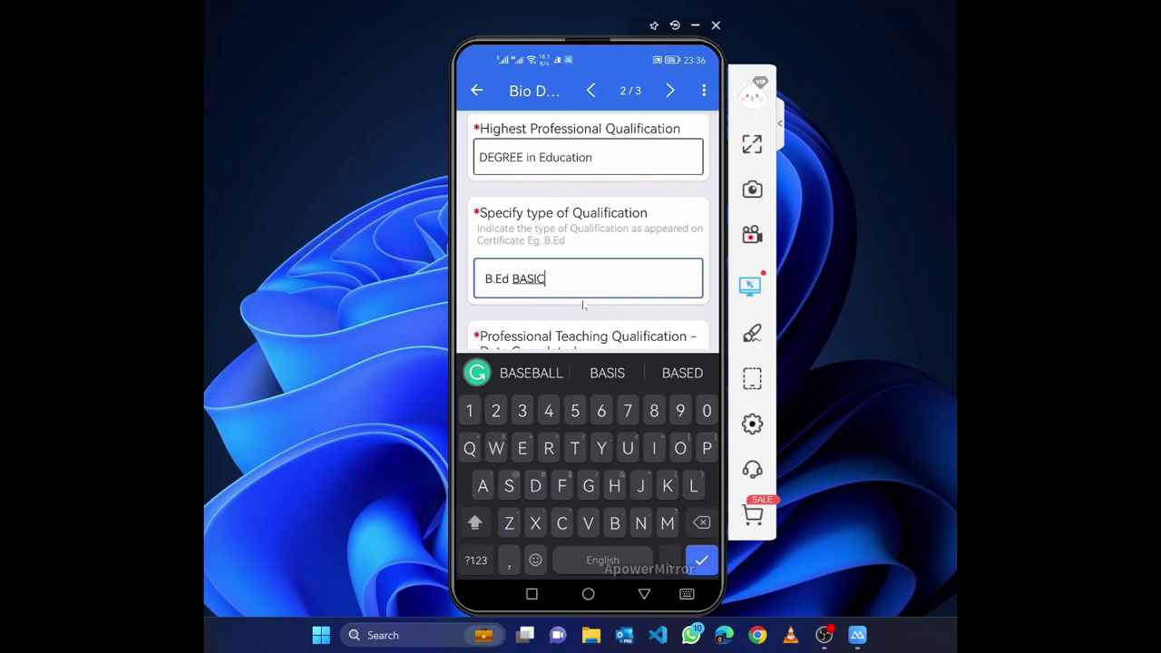
pyautogui.write(' EDUCATION')
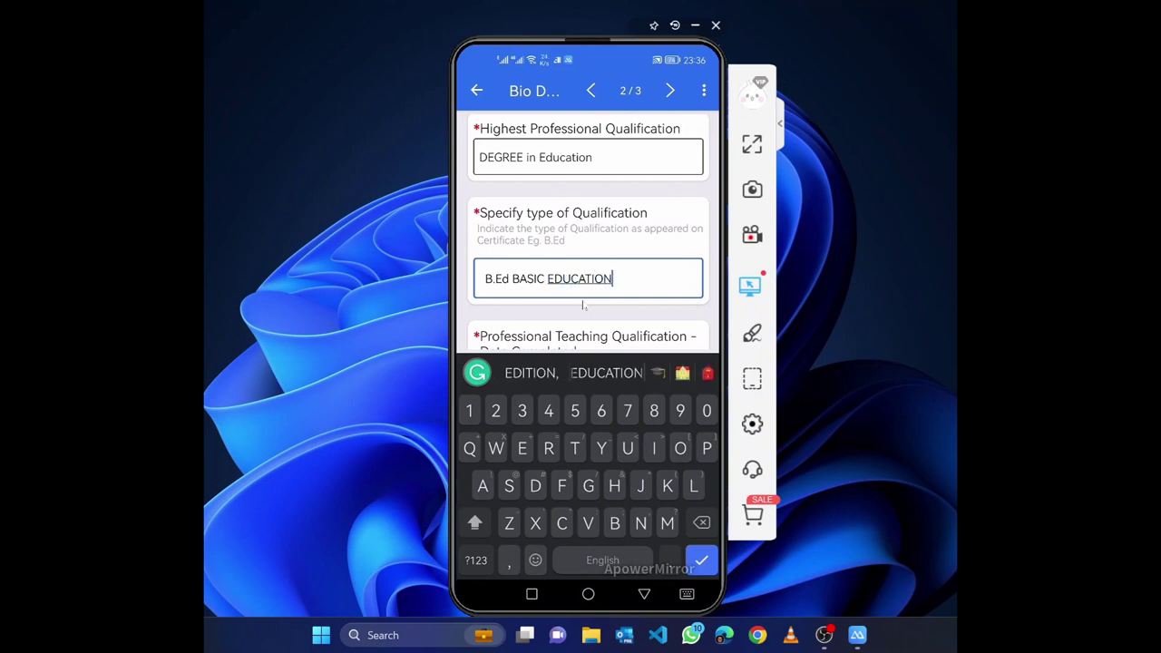
pyautogui.scroll(-2, 583, 305)
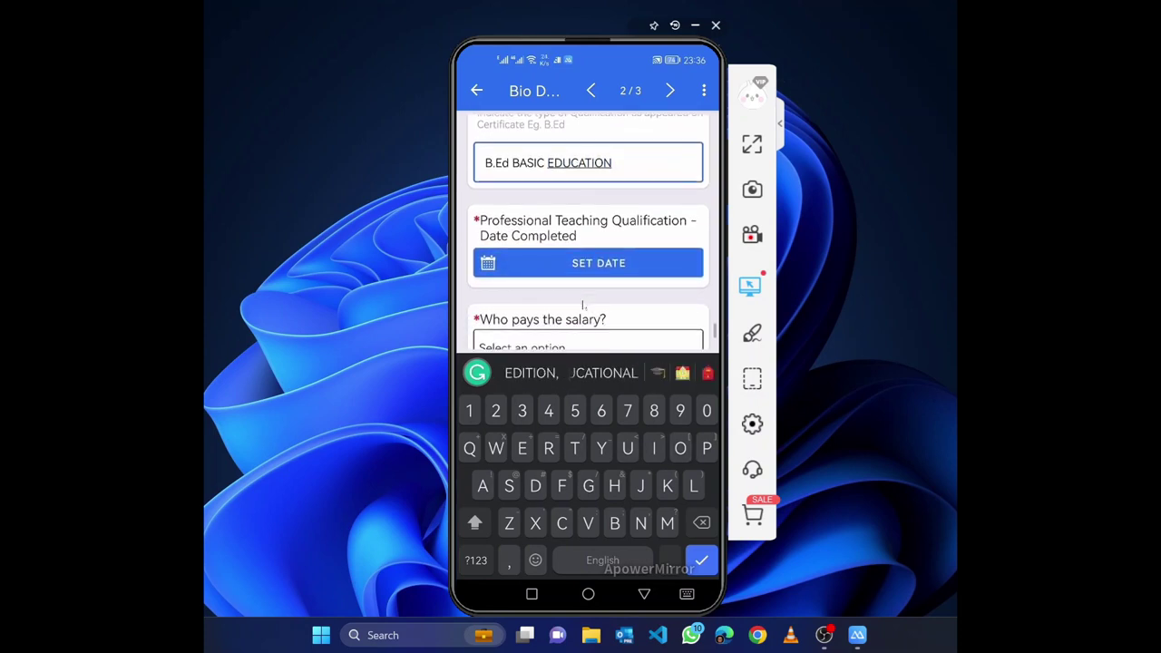
# Set the teaching qualification completion date to July 2005 and the salary payer to GOG.
pyautogui.click(598, 263)
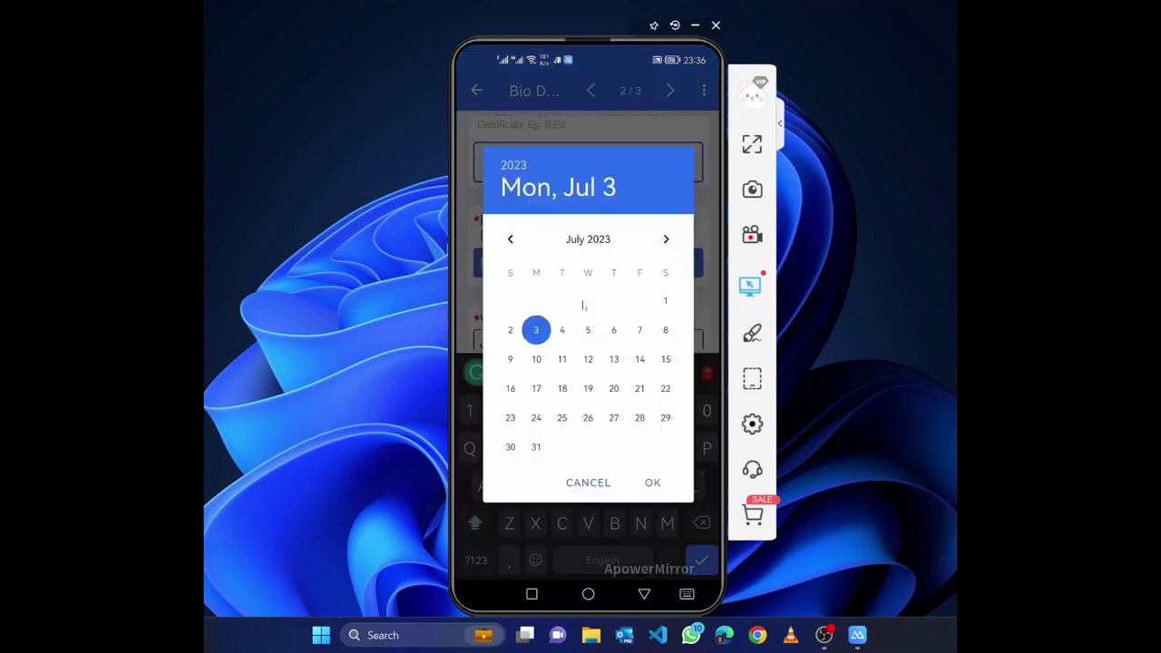
pyautogui.click(513, 165)
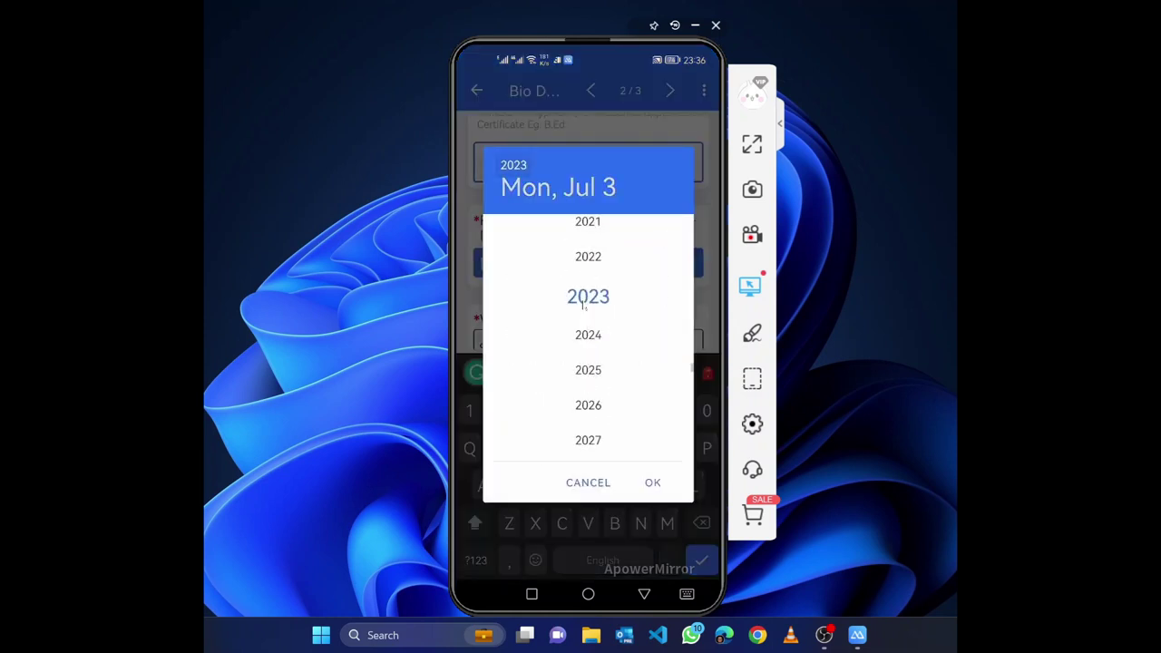
pyautogui.scroll(3, 582, 306)
pyautogui.scroll(-5, 582, 306)
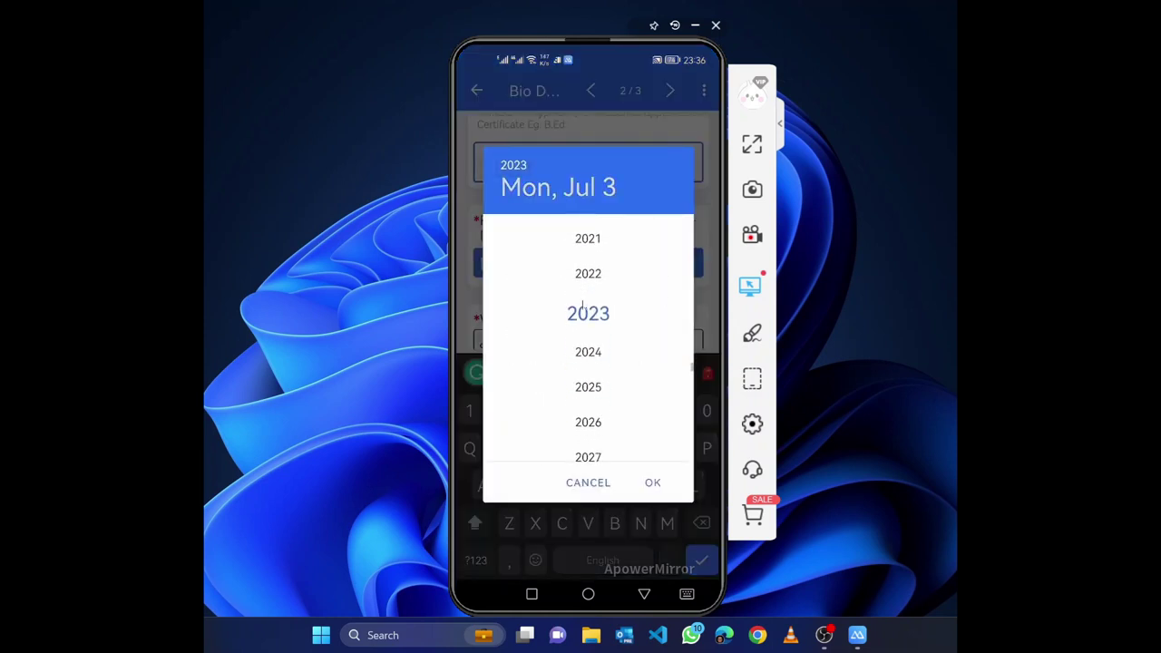
pyautogui.scroll(5, 582, 306)
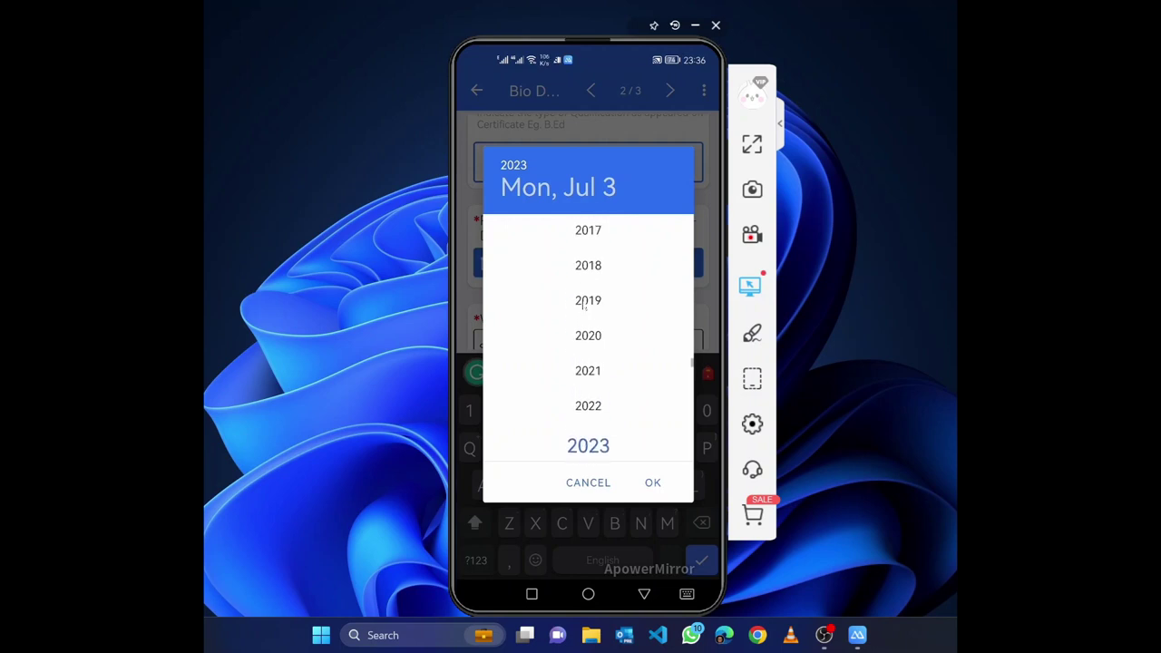
pyautogui.scroll(2, 583, 306)
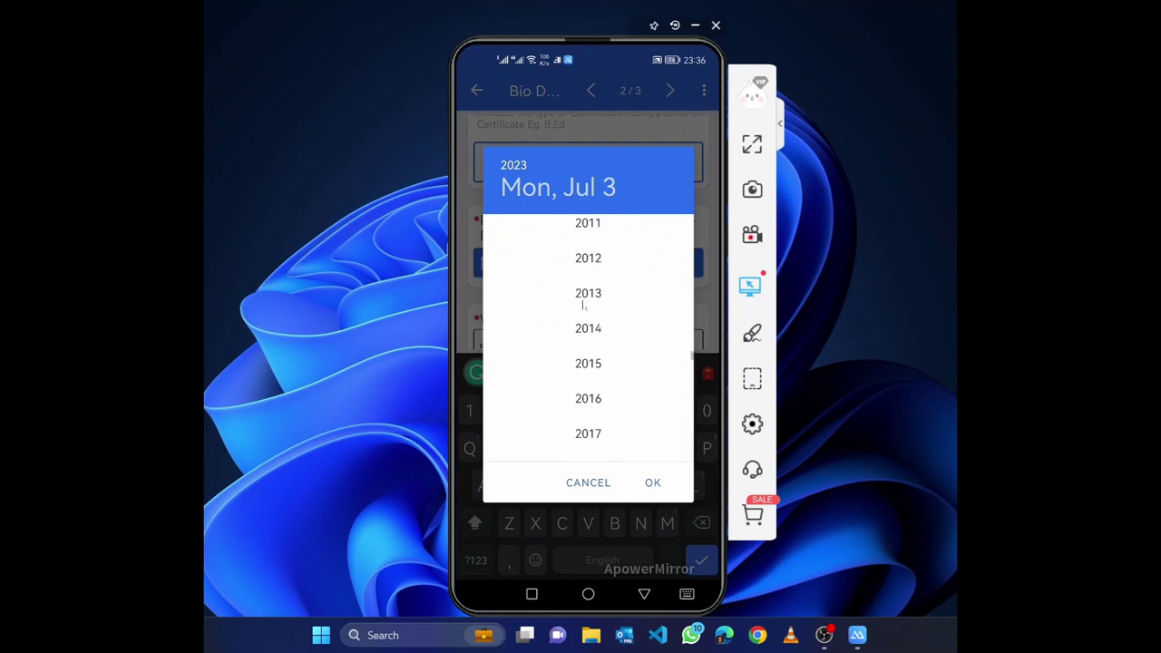
pyautogui.scroll(3, 582, 306)
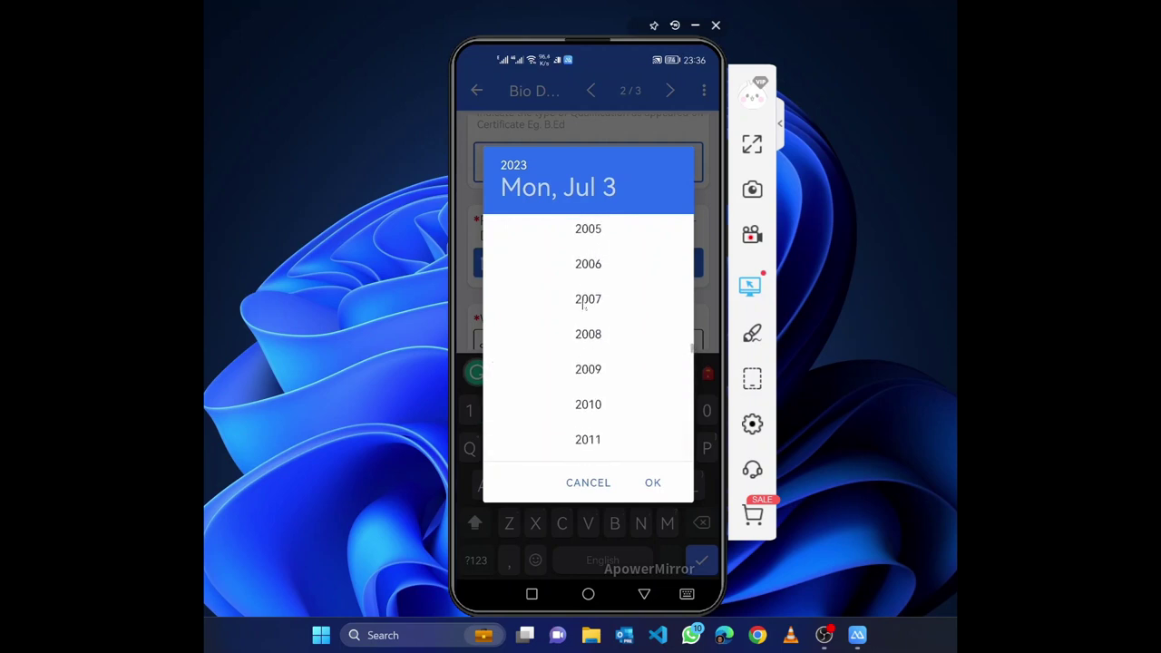
pyautogui.click(582, 306)
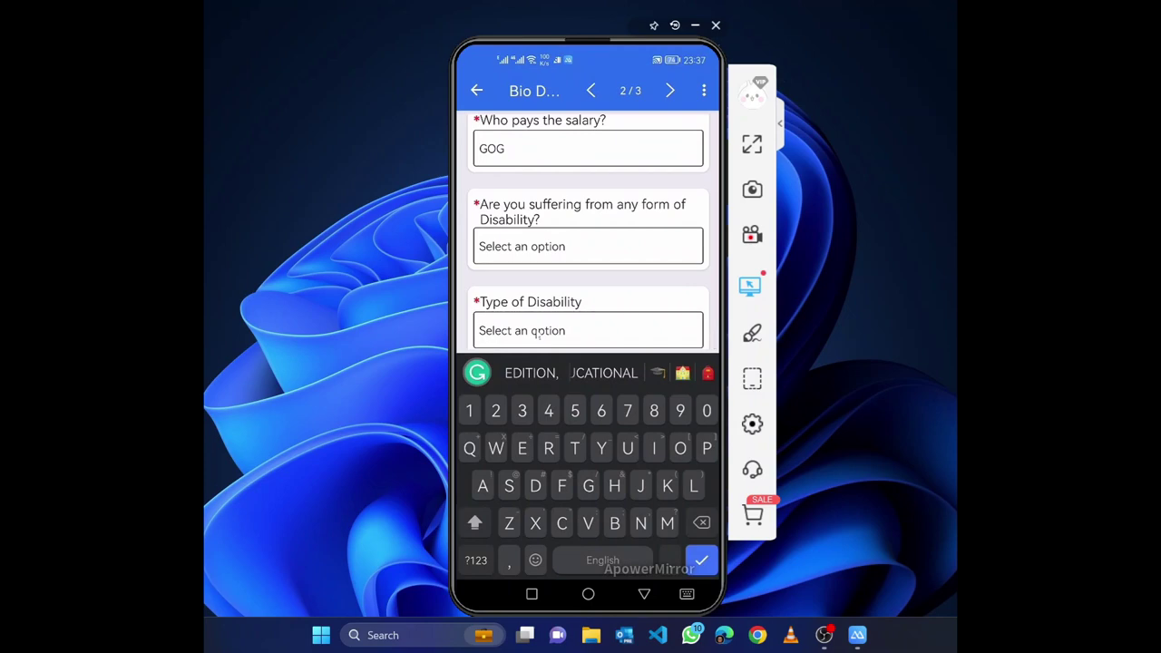
# Answer No to the disability question, leaving Type of Disability unselected.
pyautogui.click(537, 334)
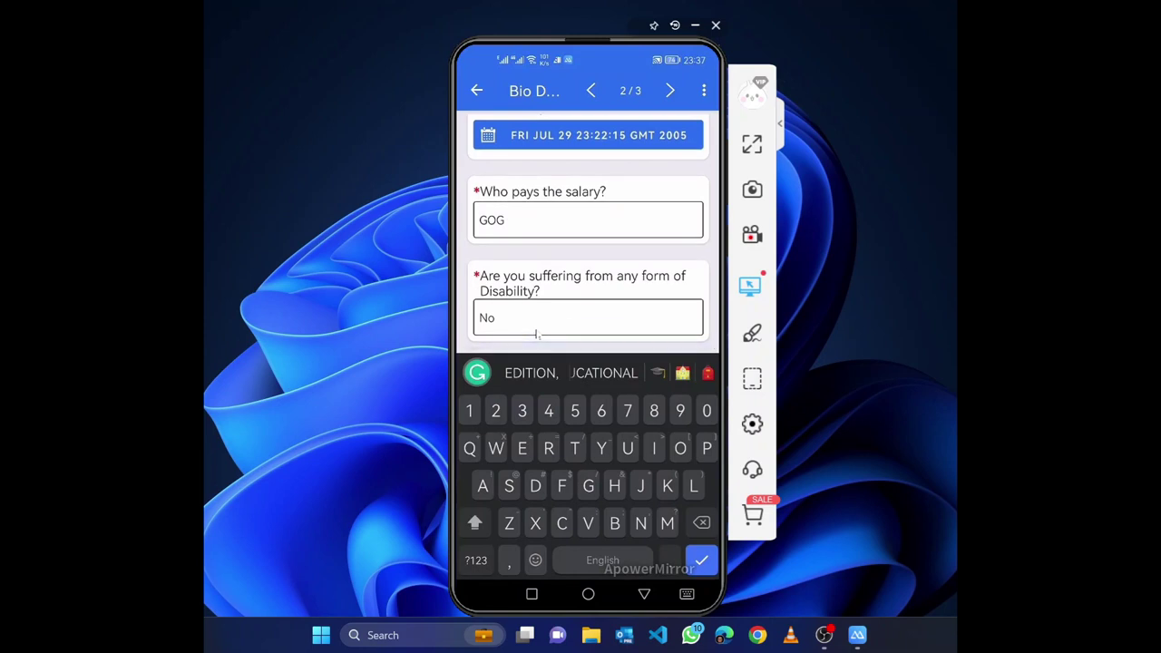
pyautogui.click(536, 334)
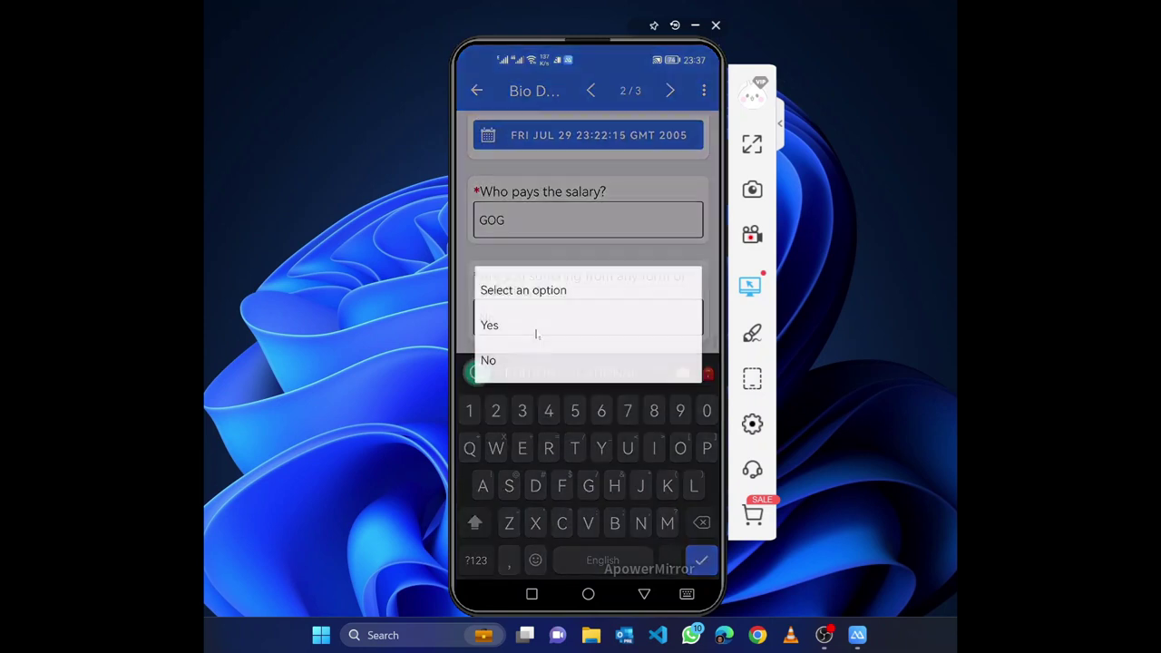
pyautogui.click(536, 332)
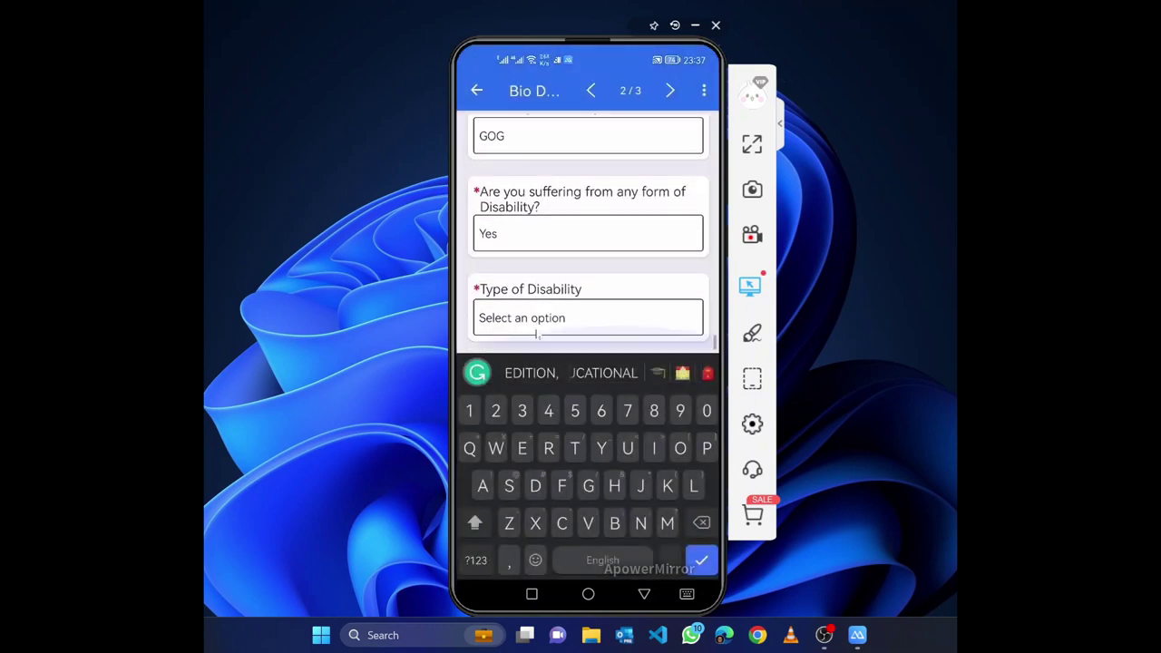
pyautogui.click(536, 327)
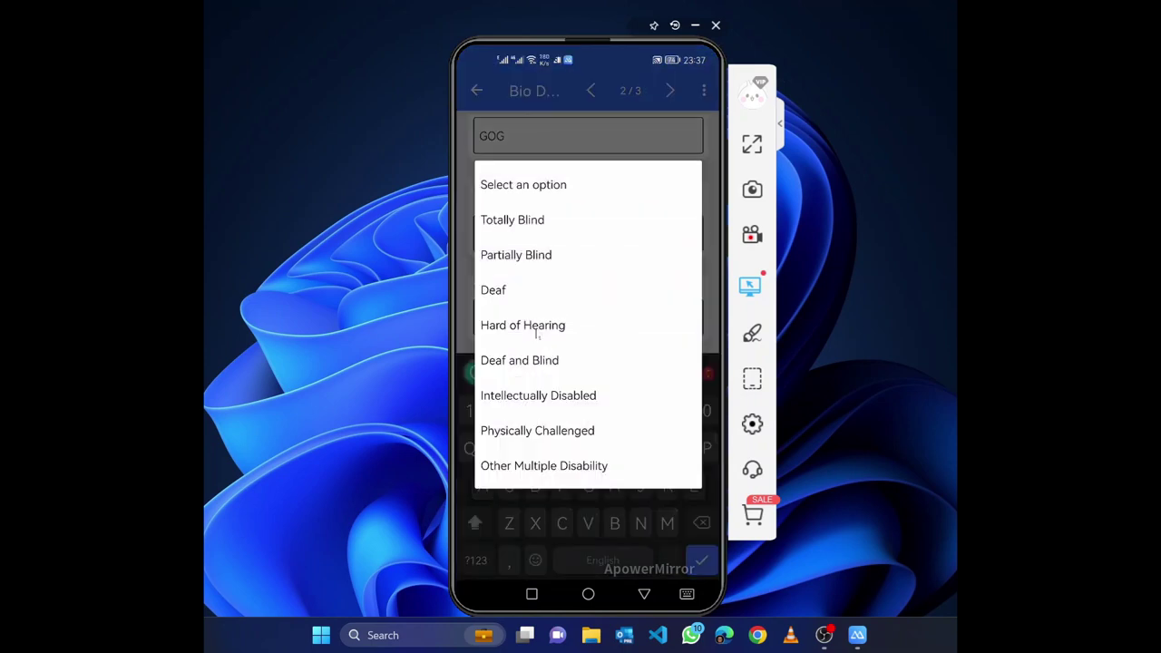
pyautogui.click(536, 334)
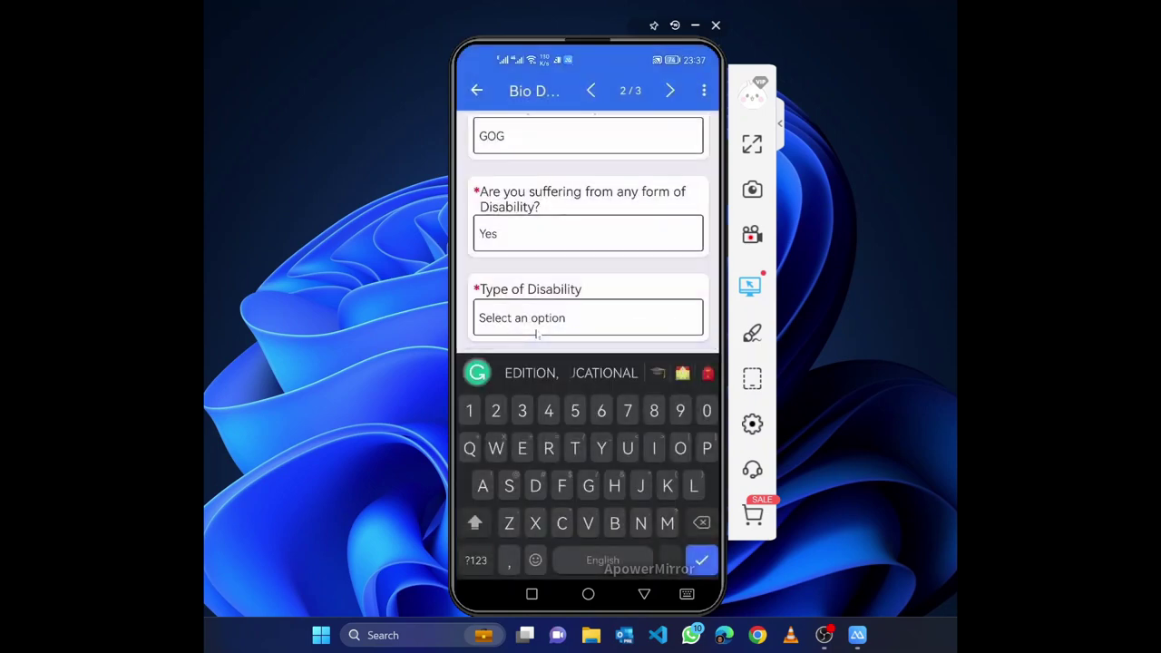
pyautogui.click(536, 334)
pyautogui.click(536, 335)
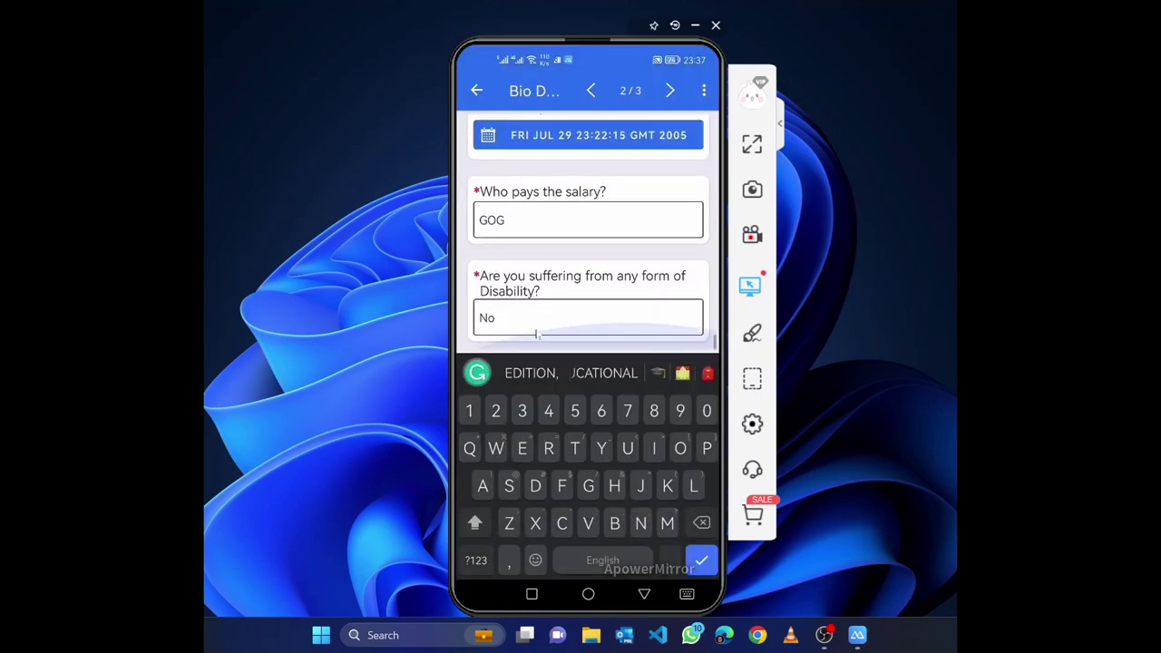
pyautogui.scroll(1, 536, 334)
# Review the page 3/3 Bio Data summary, then back out to the census sections list.
pyautogui.moveTo(635, 334); pyautogui.dragTo(536, 334)
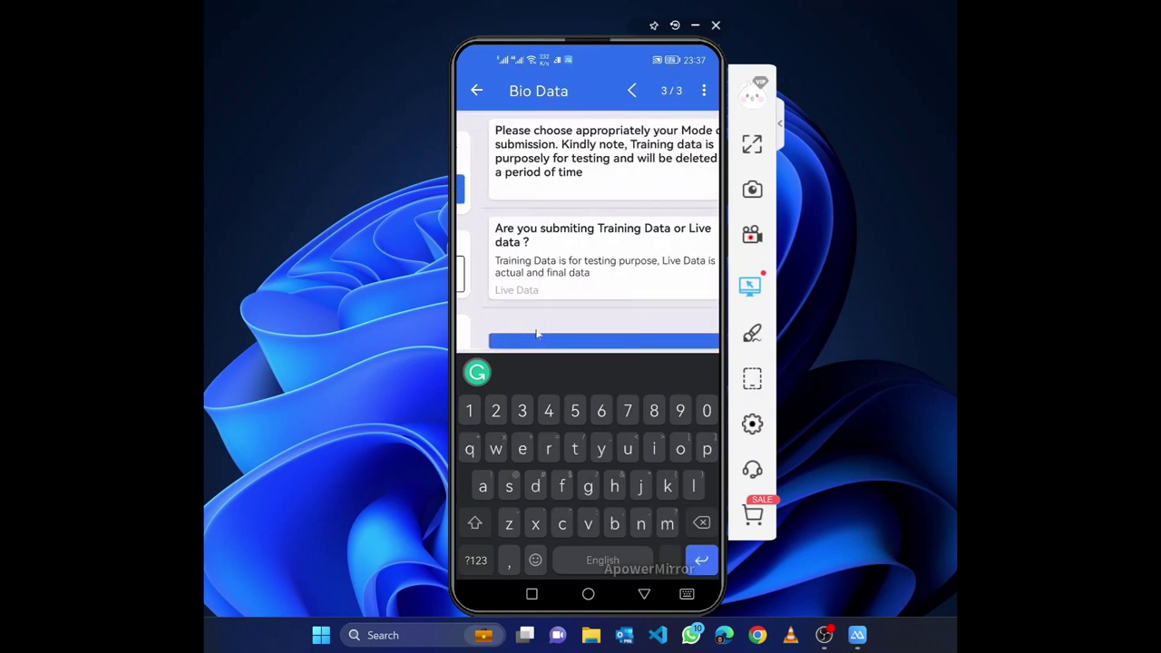
pyautogui.scroll(-2, 536, 334)
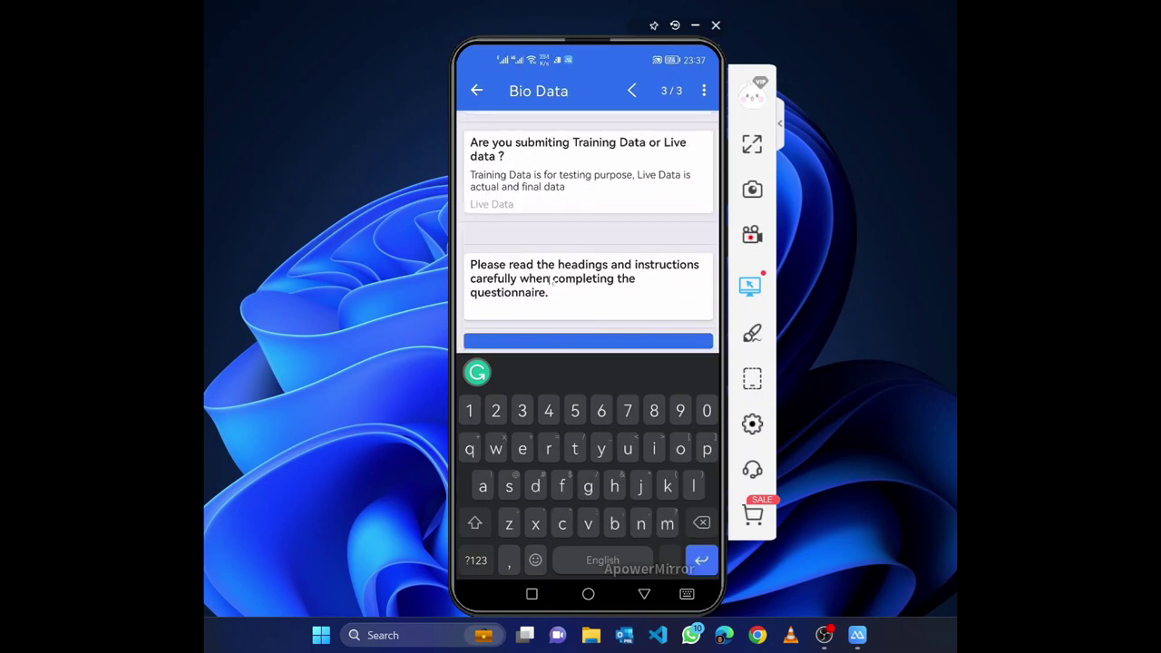
pyautogui.scroll(-6, 550, 281)
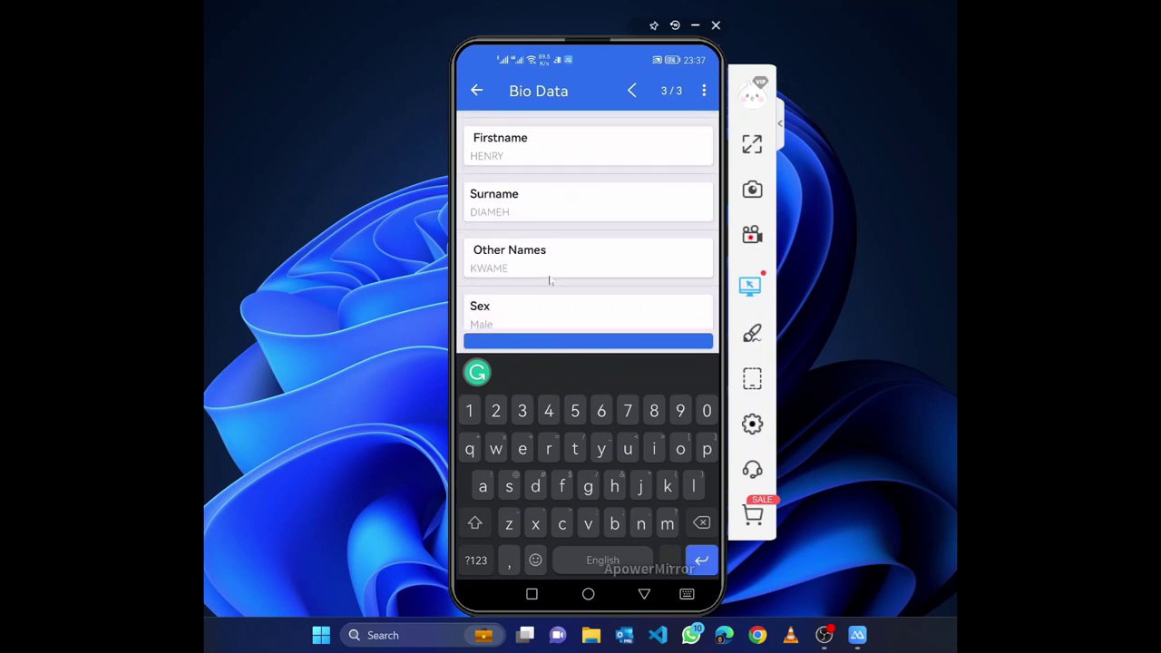
pyautogui.scroll(-9, 549, 281)
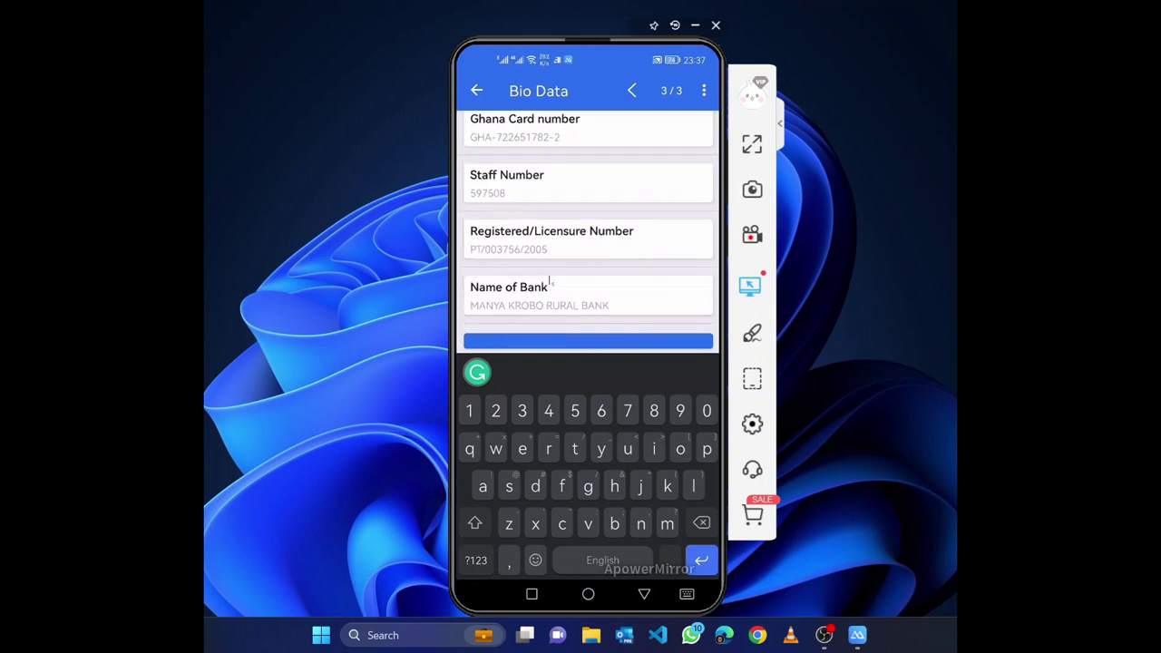
pyautogui.scroll(-12, 549, 284)
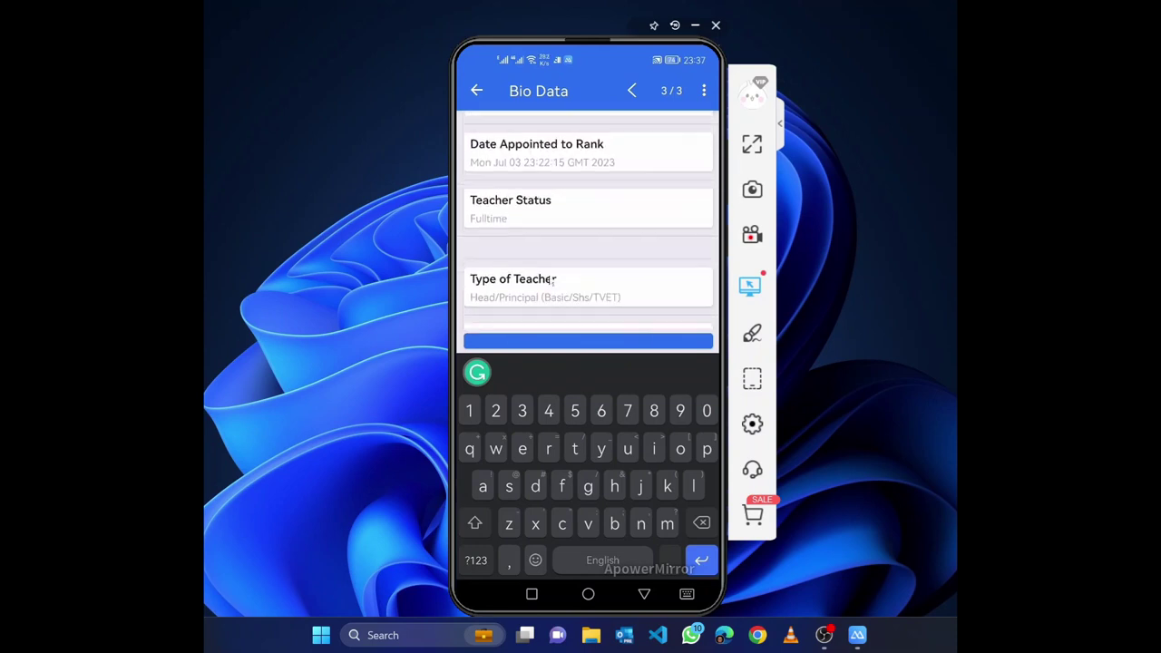
pyautogui.scroll(-10, 552, 282)
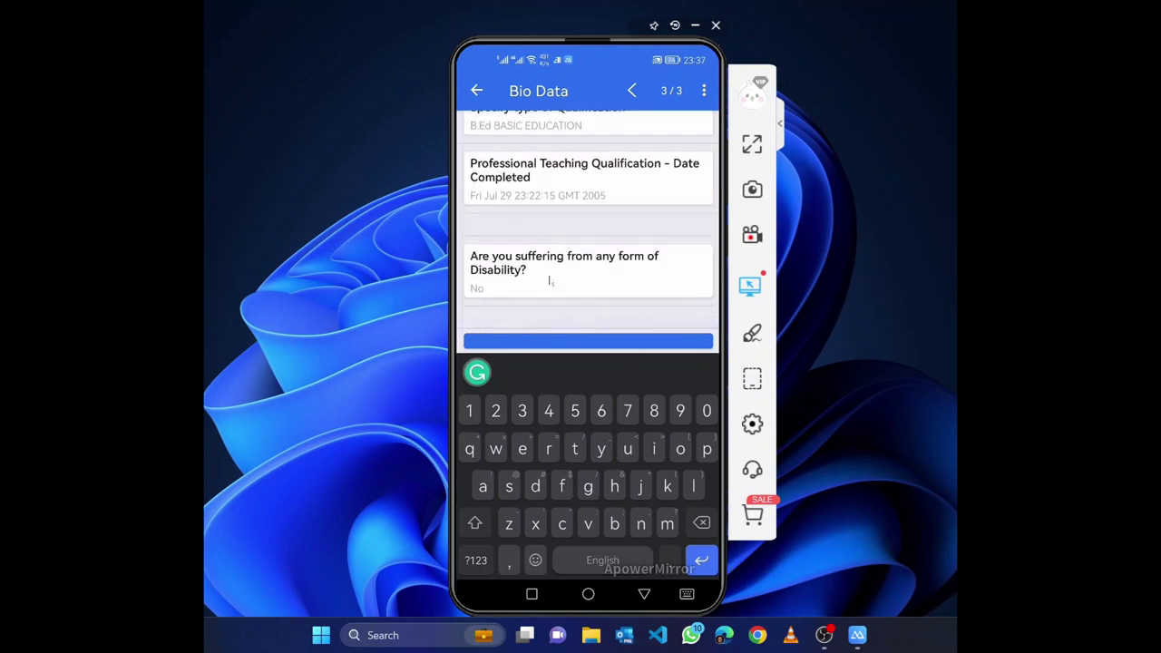
pyautogui.rightClick(550, 281)
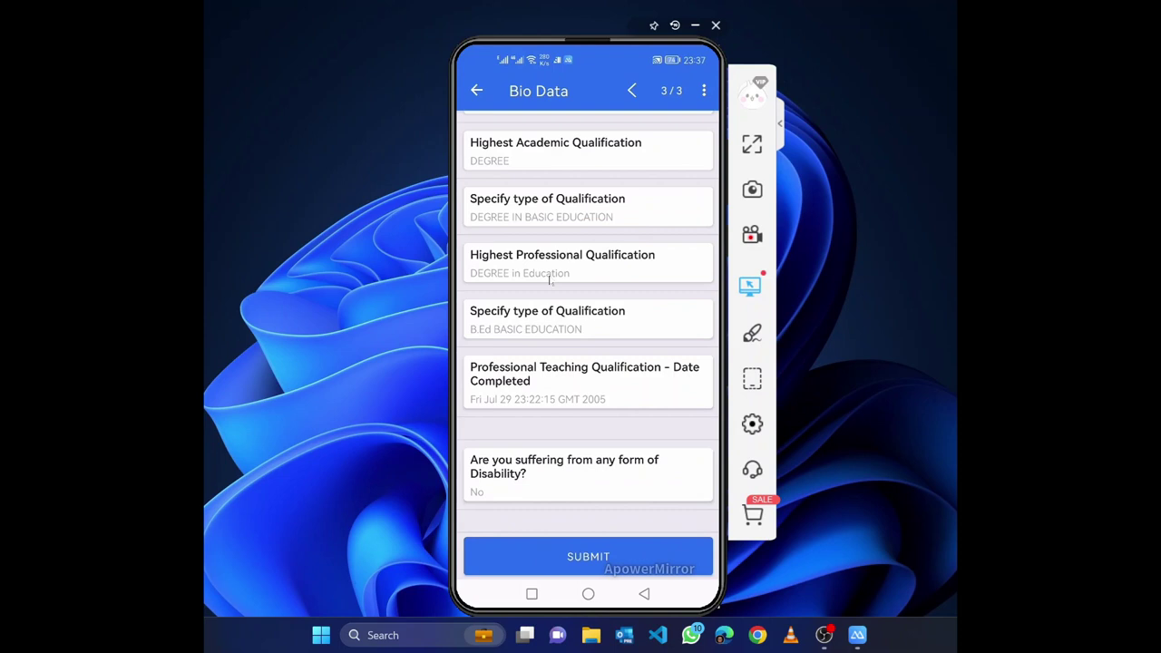
pyautogui.rightClick(550, 281)
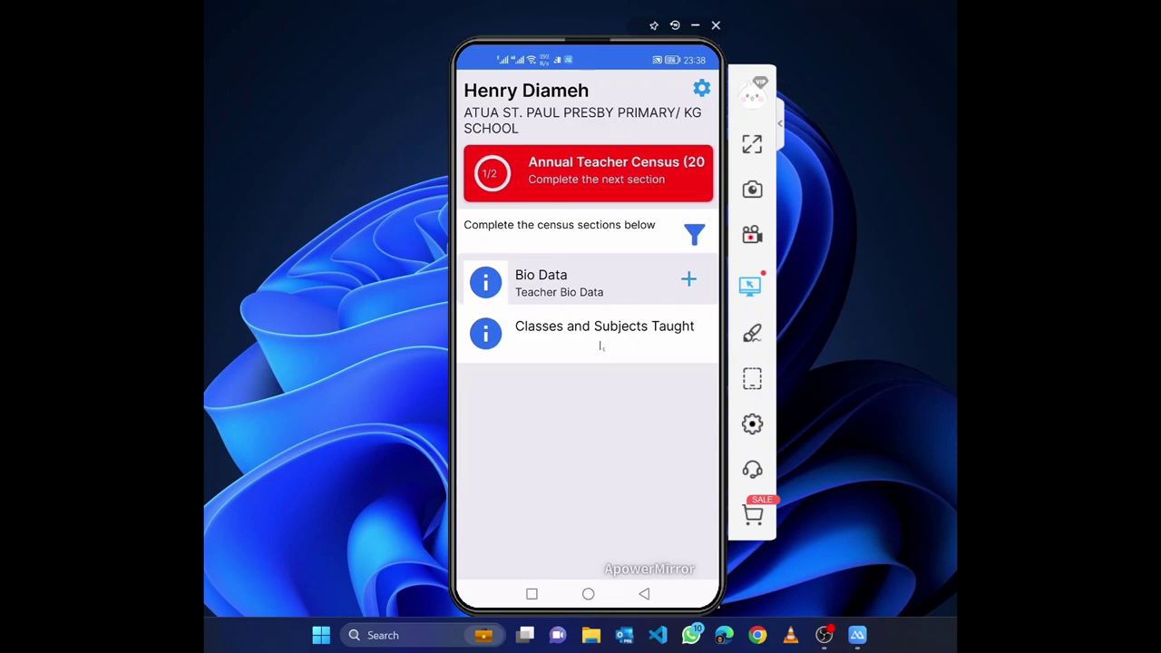
# Fill in the Classes and Subjects Taught section and send the 2023 census to the server.
pyautogui.click(600, 347)
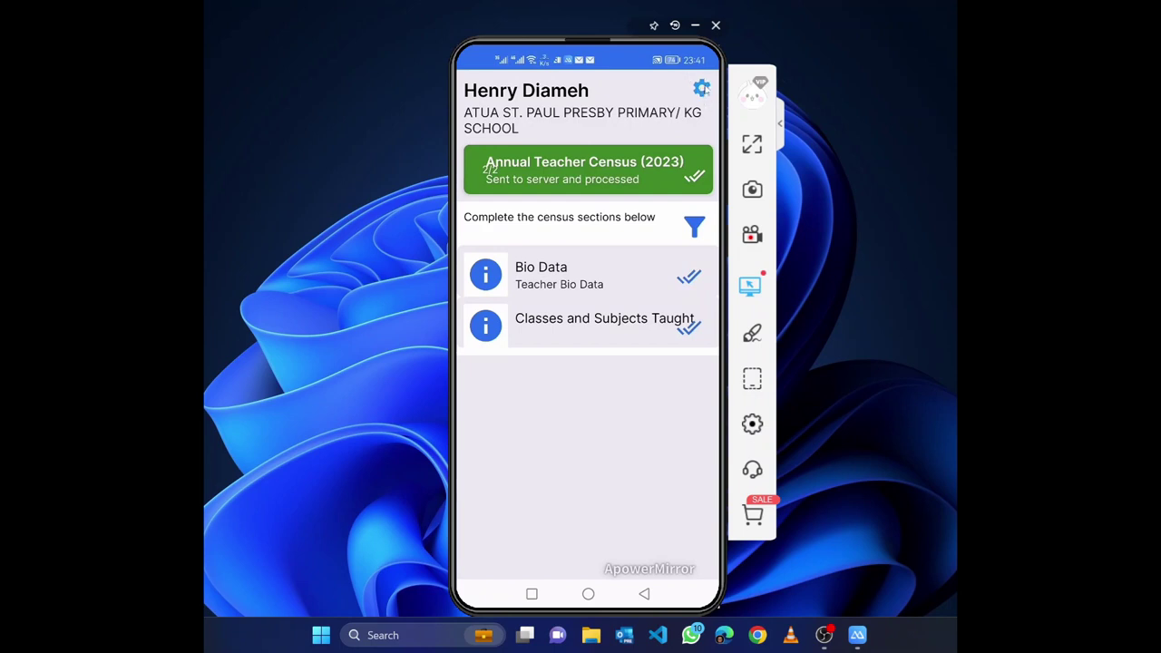
# Sign out from the settings menu and confirm SIGN OUT in the dialog.
pyautogui.click(705, 90)
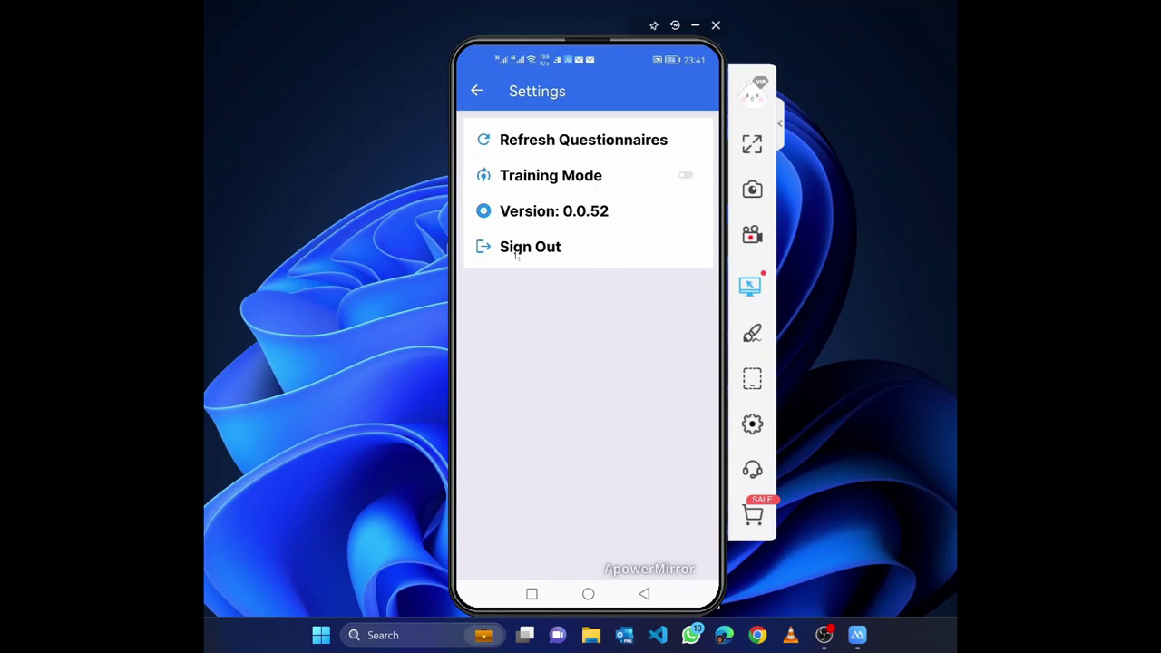
pyautogui.click(516, 254)
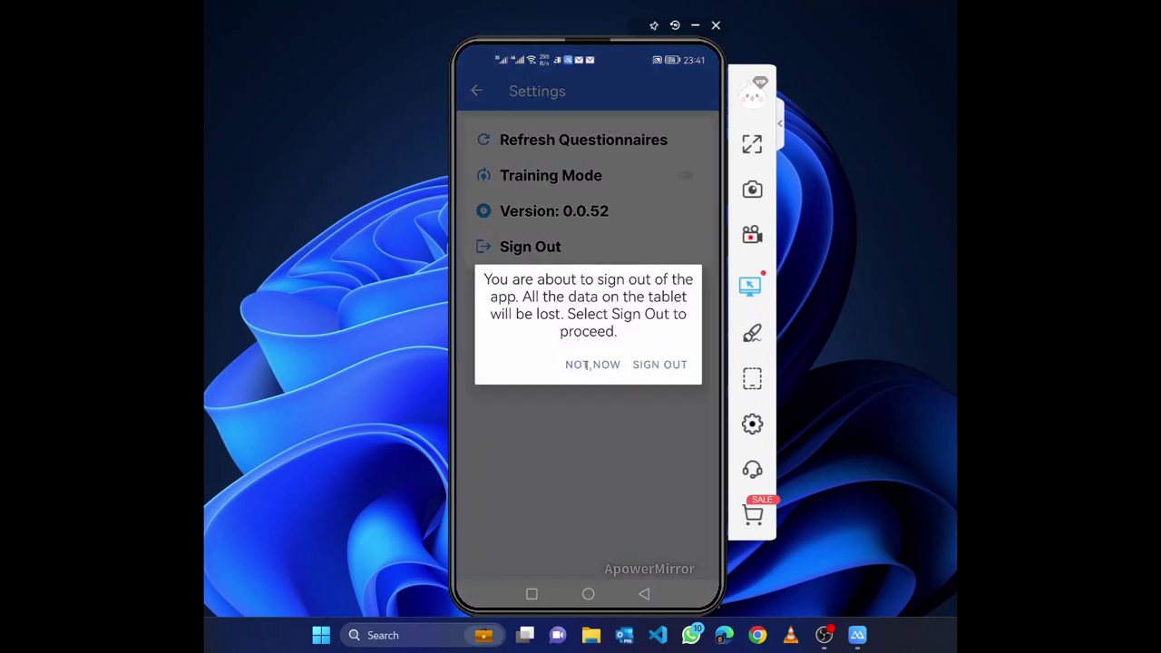
pyautogui.click(659, 368)
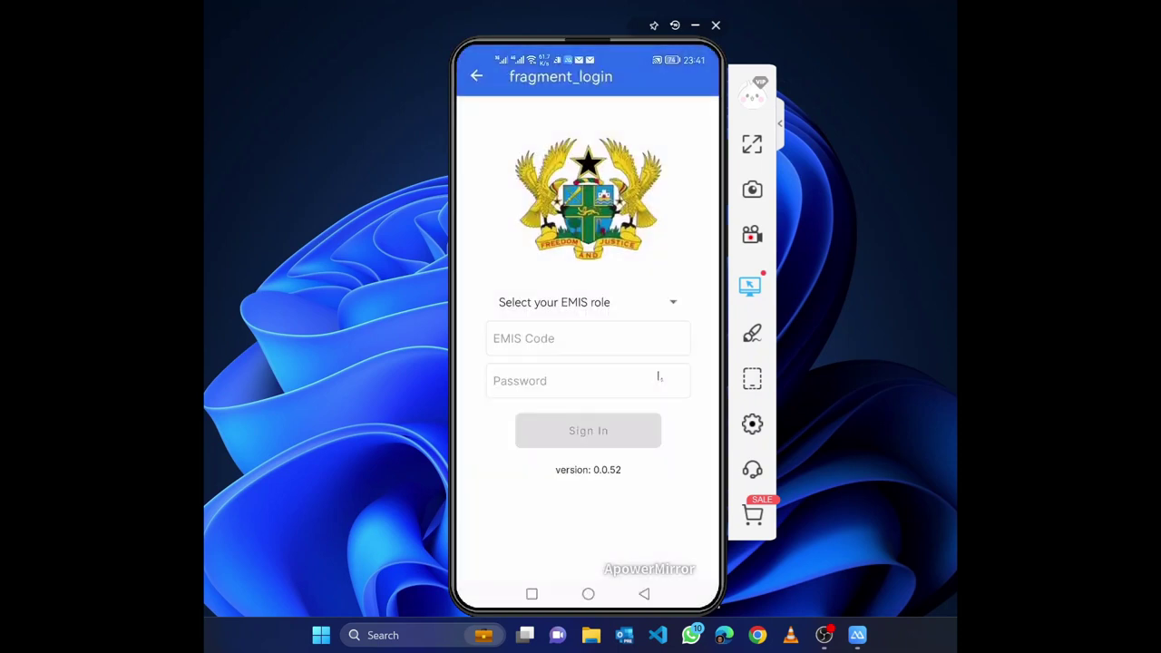